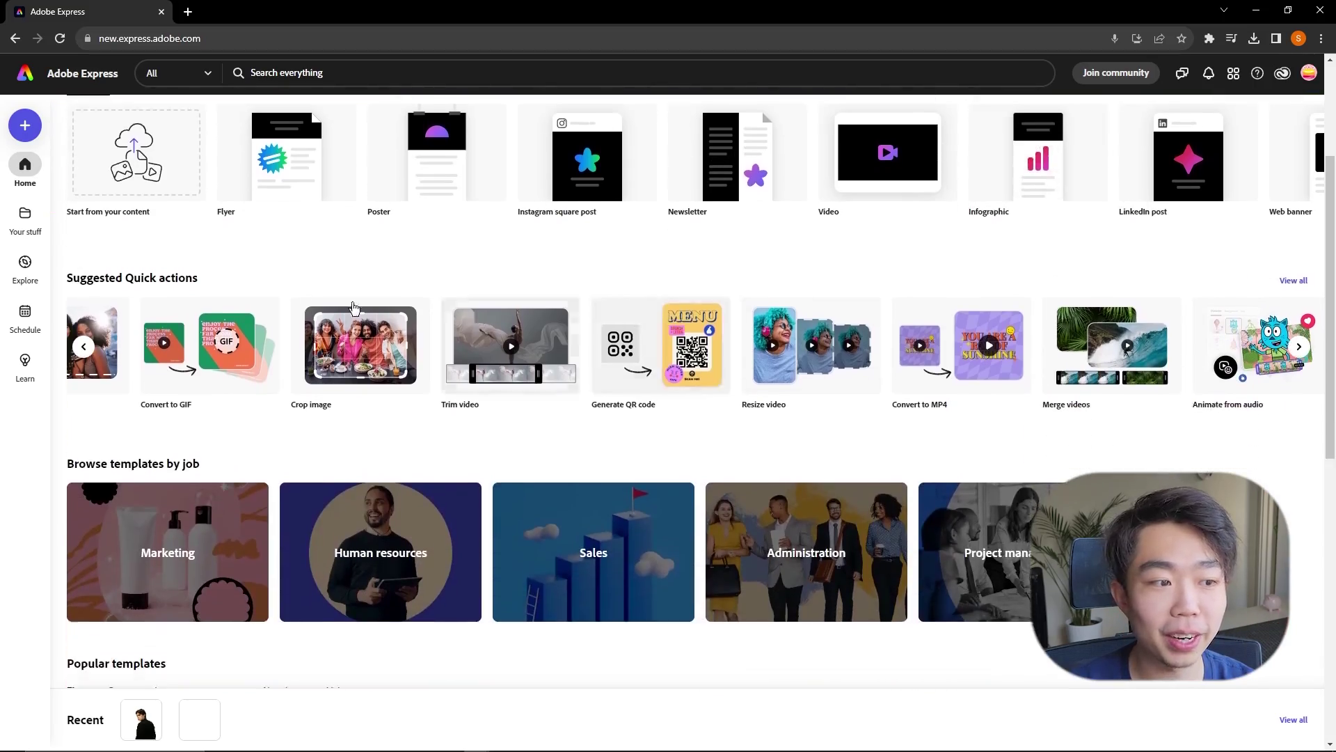
# Choose the photo of a woman at a laptop for the Remove background quick action.
pyautogui.scroll(-1, 164, 281)
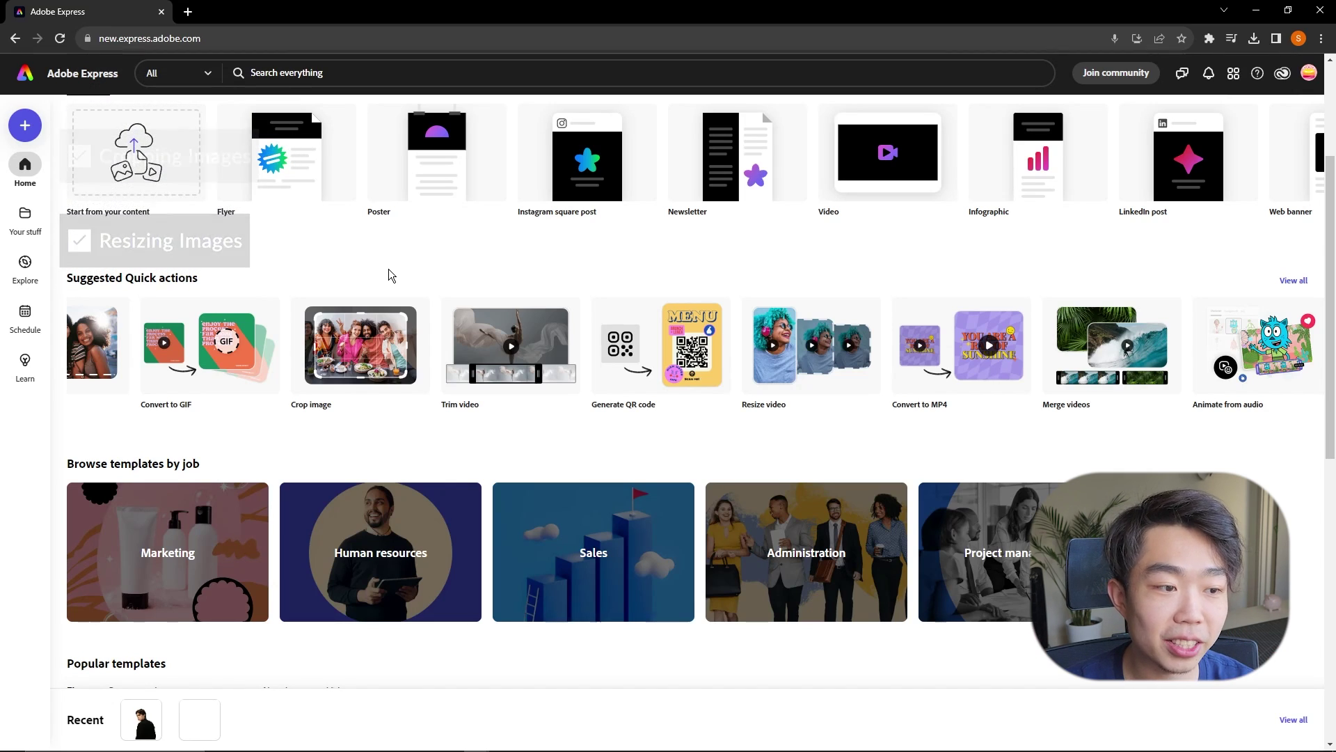
pyautogui.scroll(3, 398, 281)
pyautogui.scroll(-4, 400, 209)
pyautogui.click(84, 278)
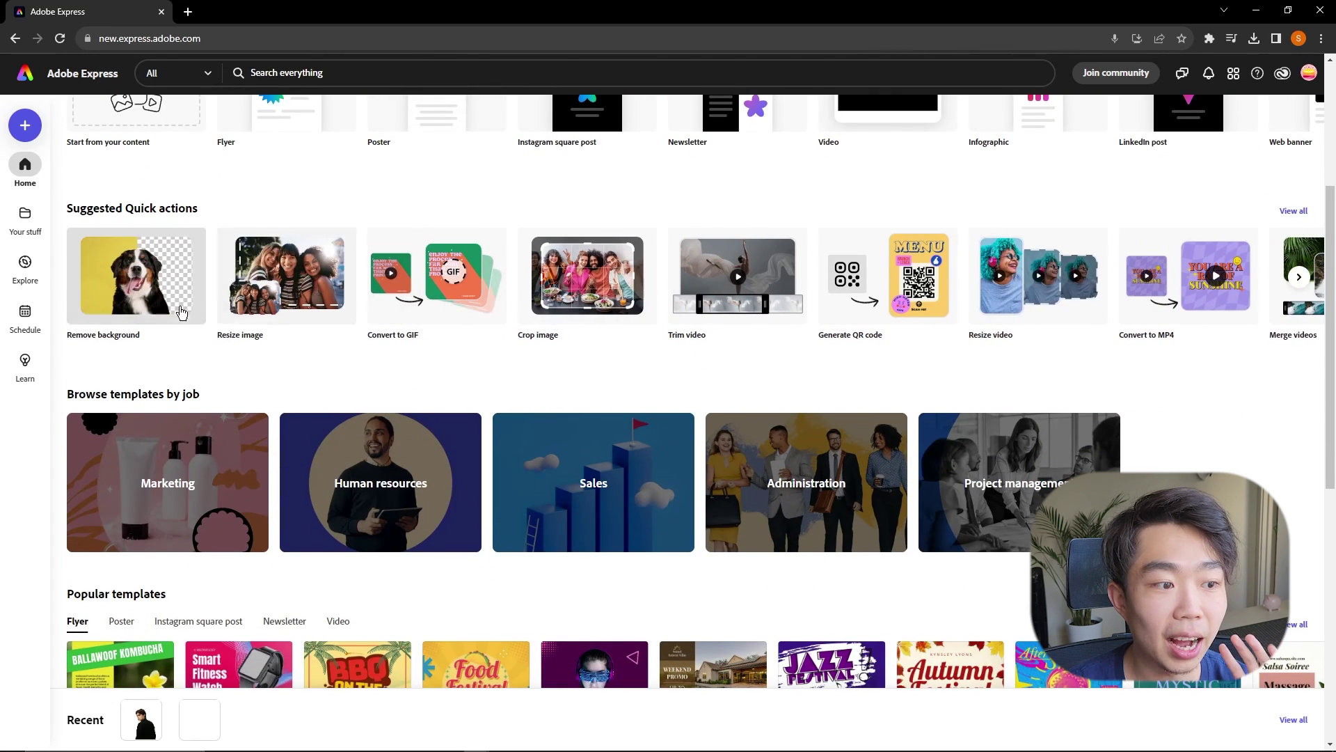
pyautogui.click(144, 298)
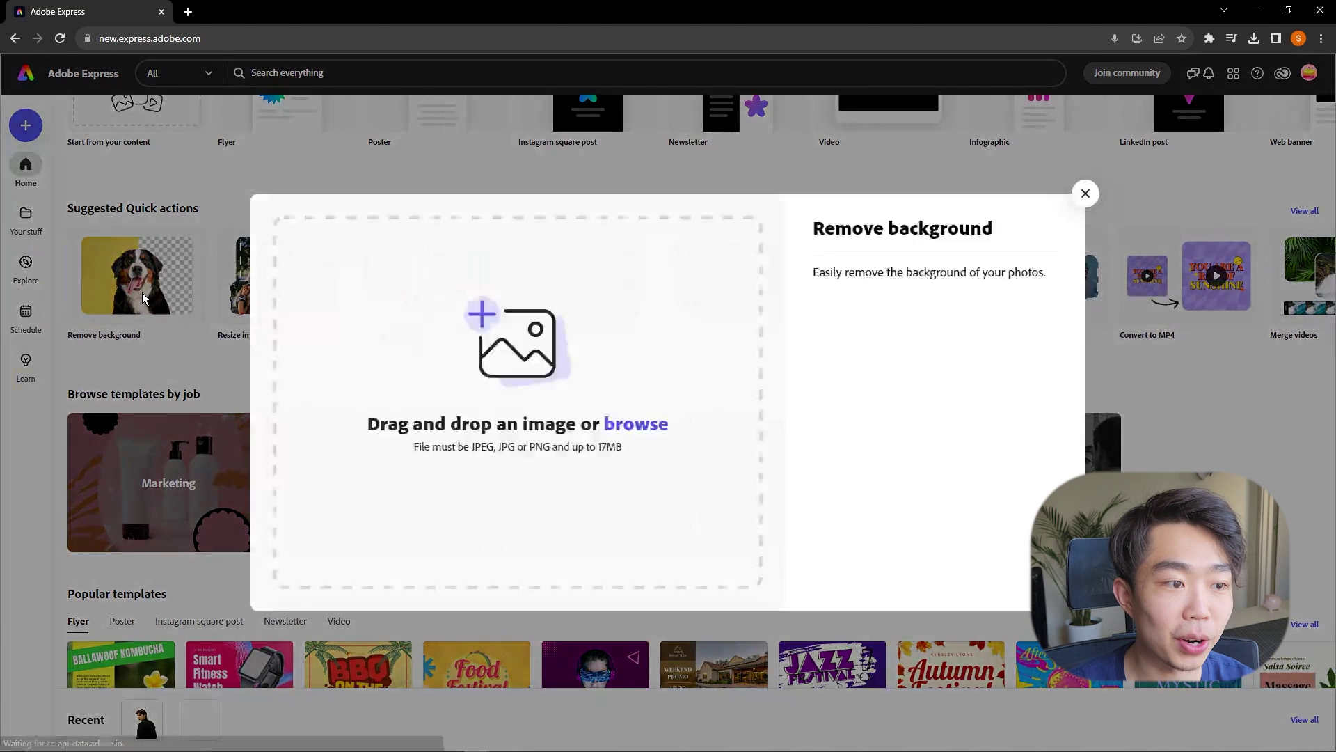
pyautogui.click(533, 374)
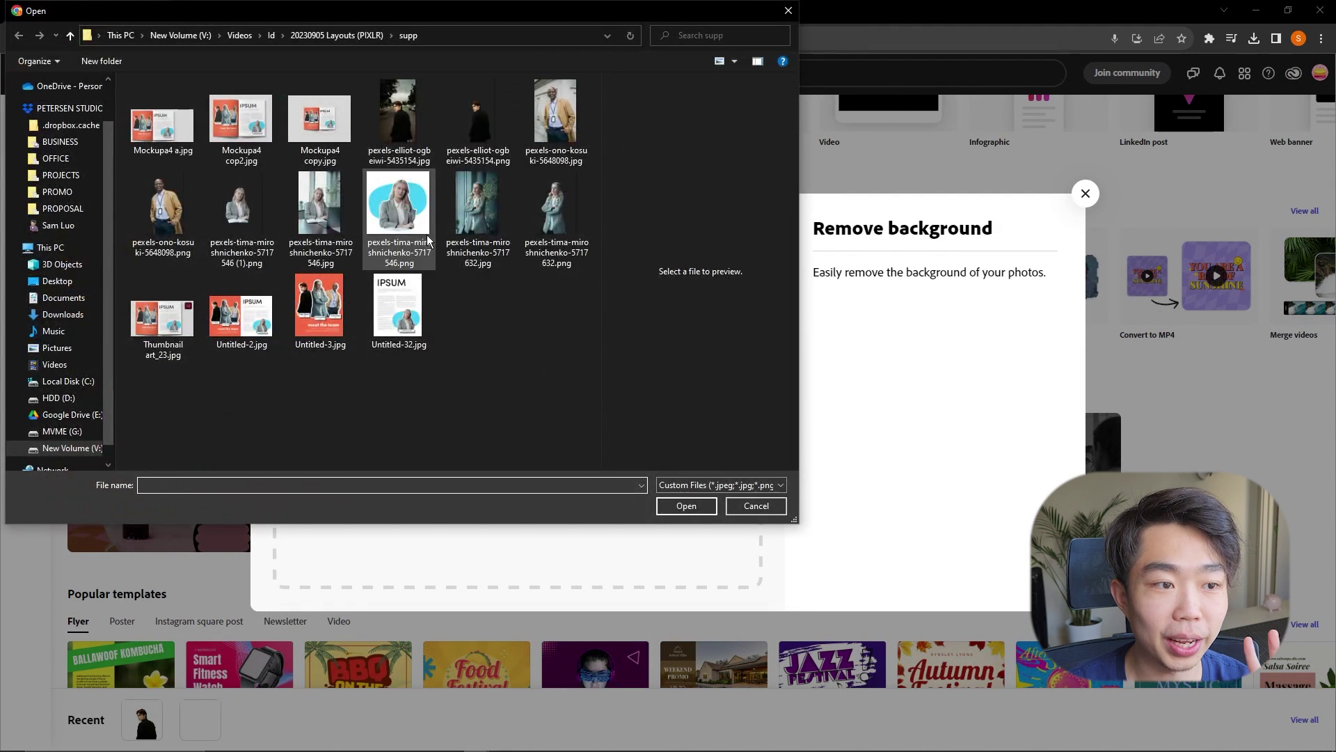
pyautogui.click(330, 222)
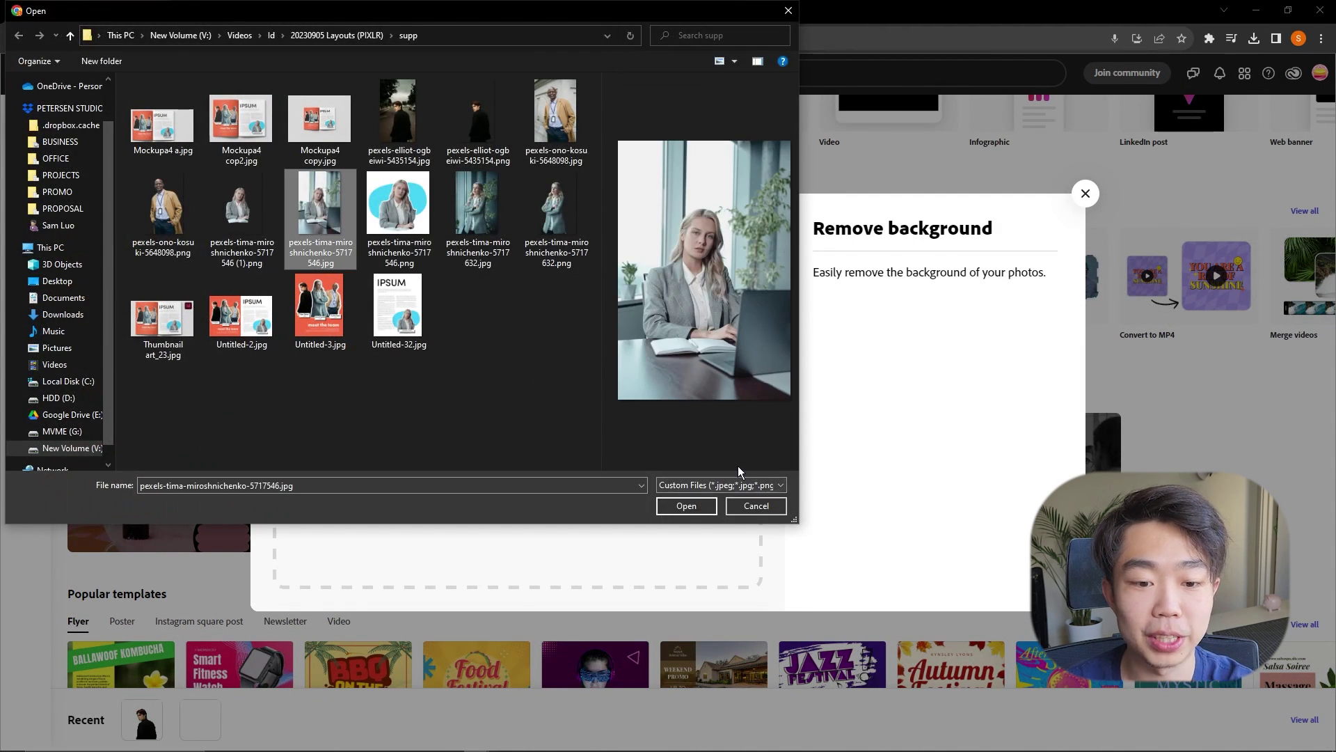
# Remove the photo's background, download the cutout as a PNG, and open it in the editor.
pyautogui.click(686, 505)
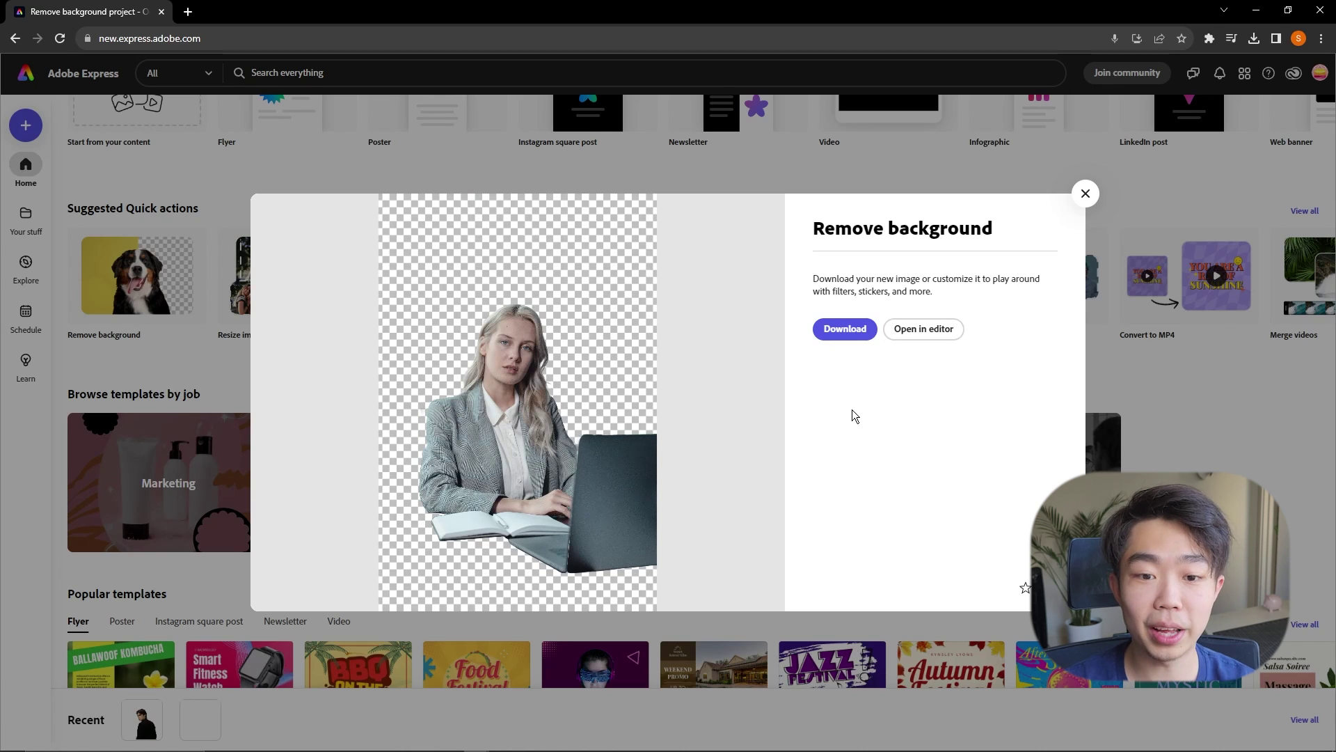
pyautogui.click(856, 335)
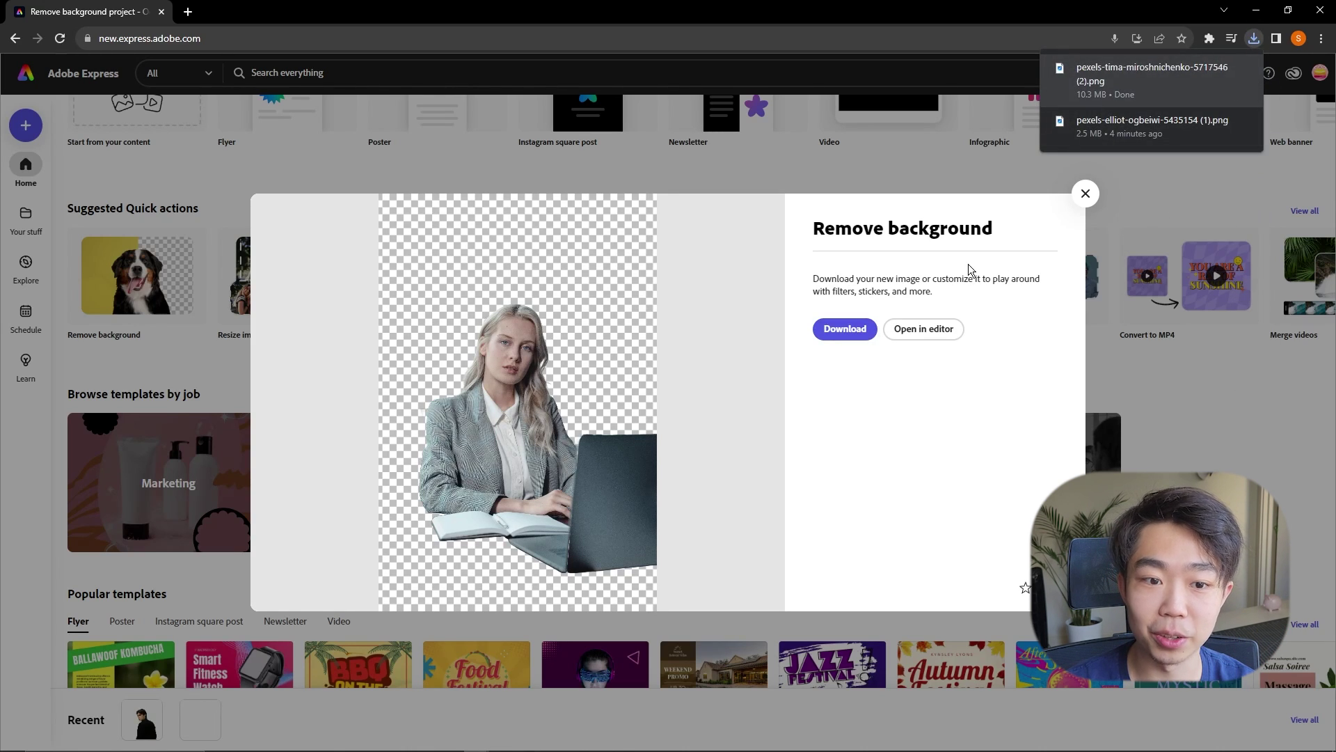
pyautogui.click(945, 329)
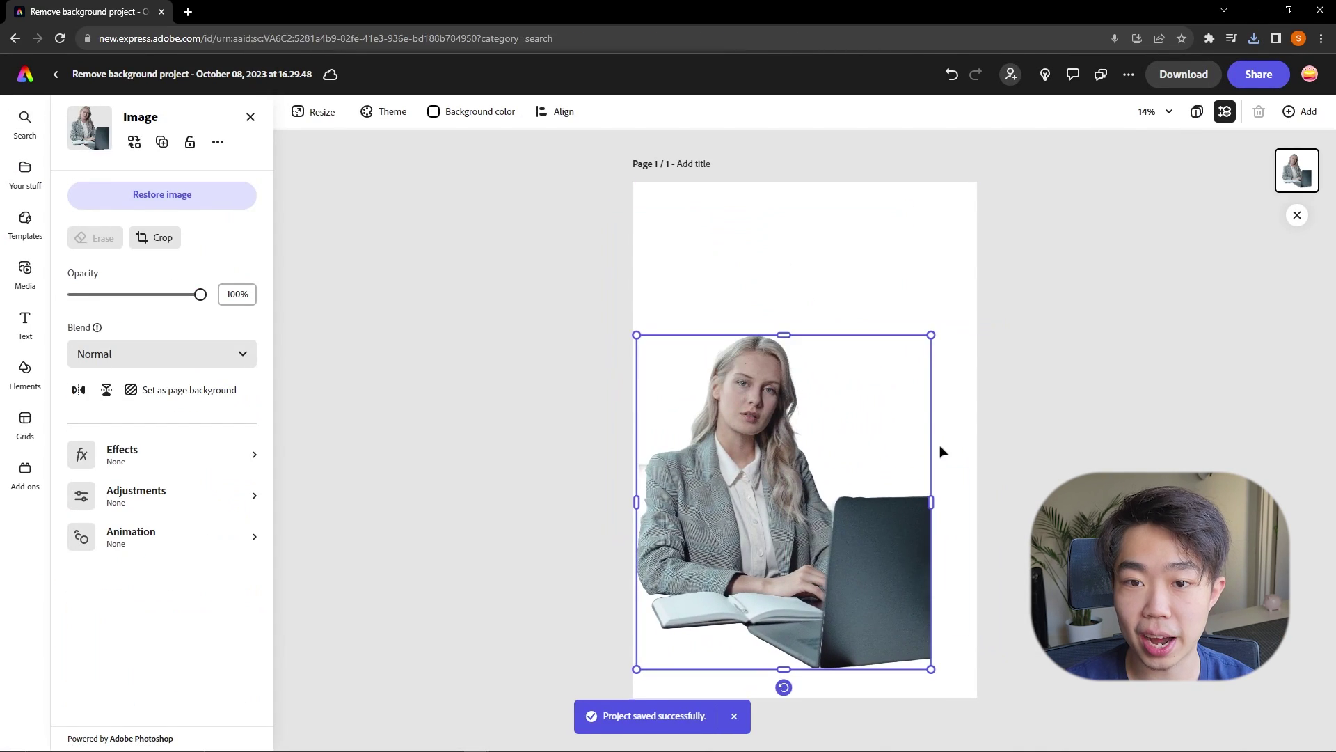
# Leave the cutout project for the home page and scroll to the suggested quick actions row.
pyautogui.click(1048, 375)
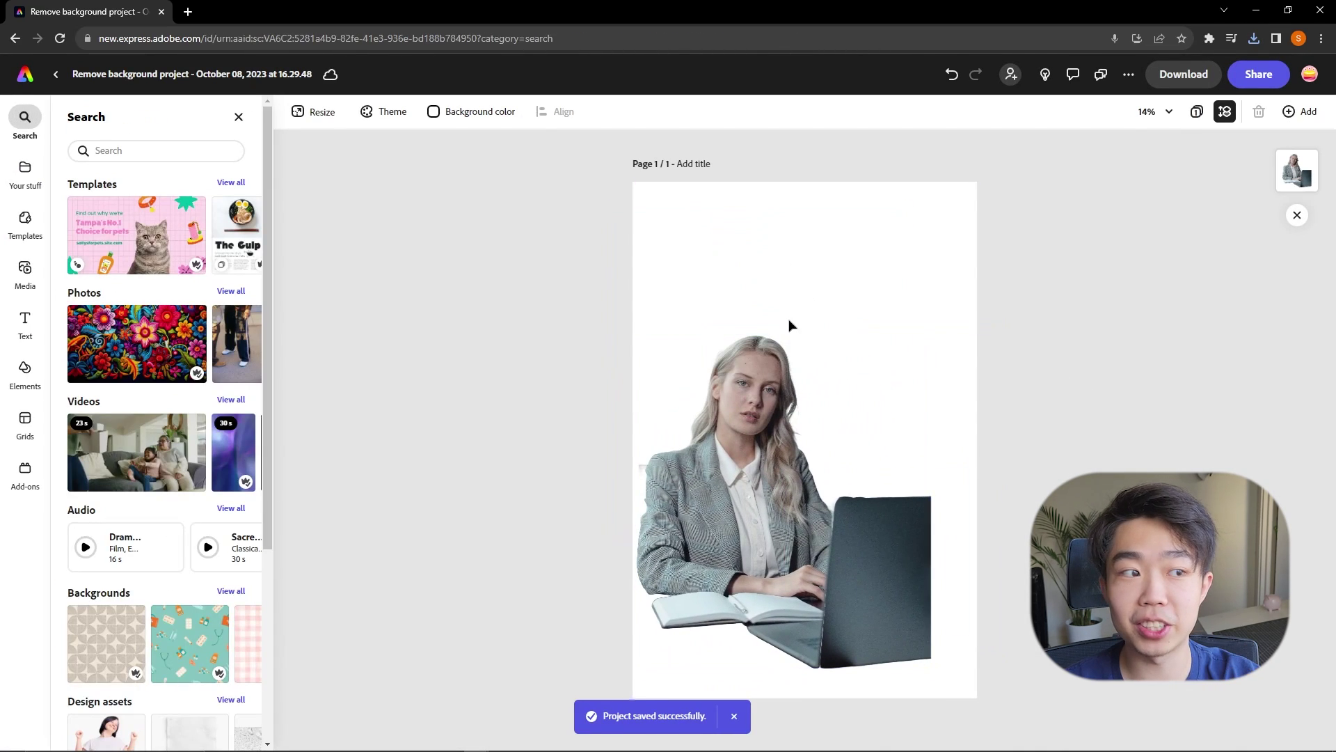
pyautogui.click(55, 74)
pyautogui.scroll(-2, 1297, 360)
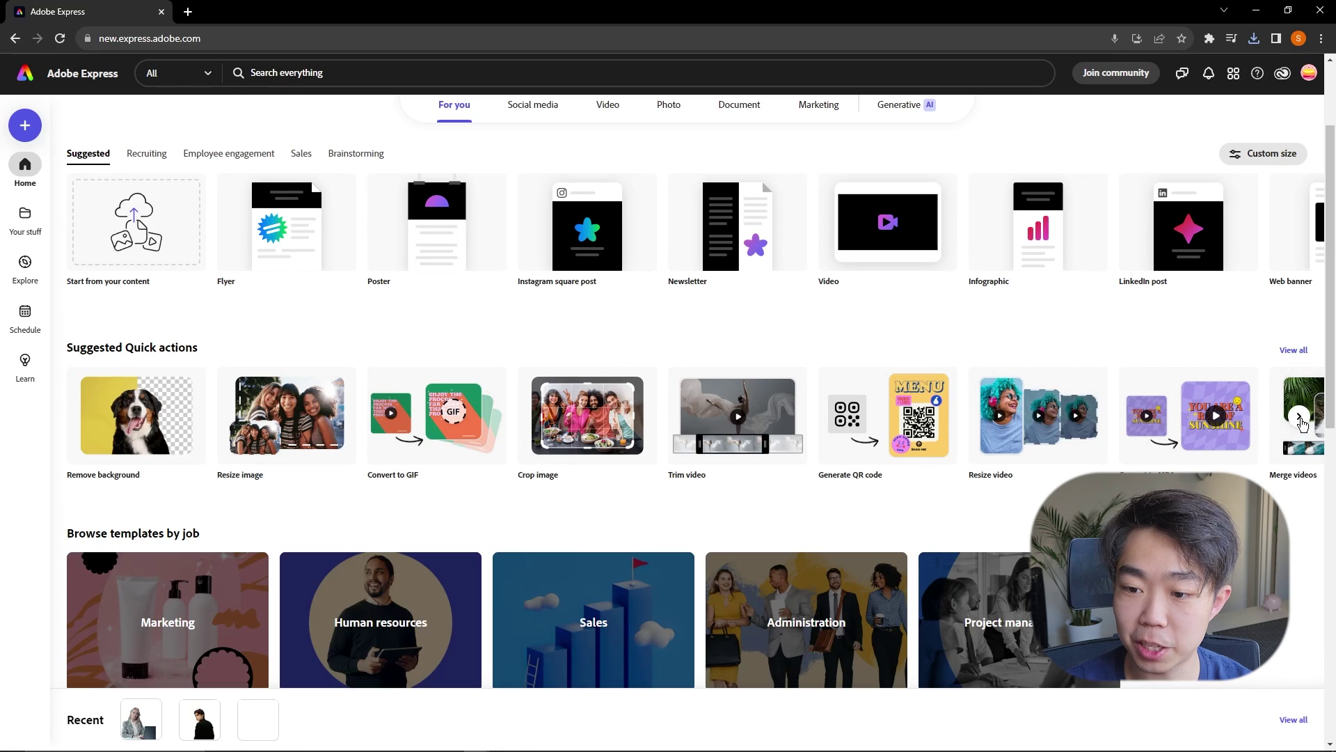
pyautogui.click(1299, 417)
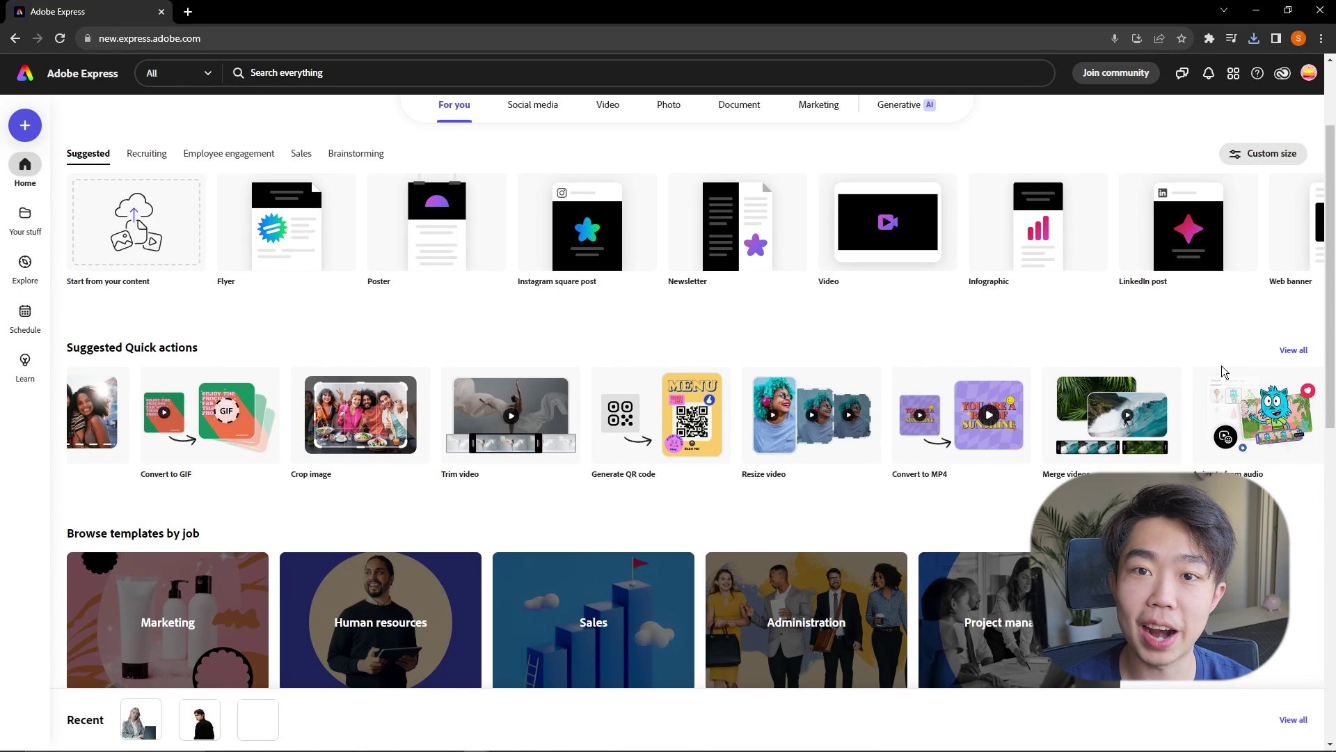
pyautogui.click(1293, 349)
pyautogui.scroll(-4, 828, 402)
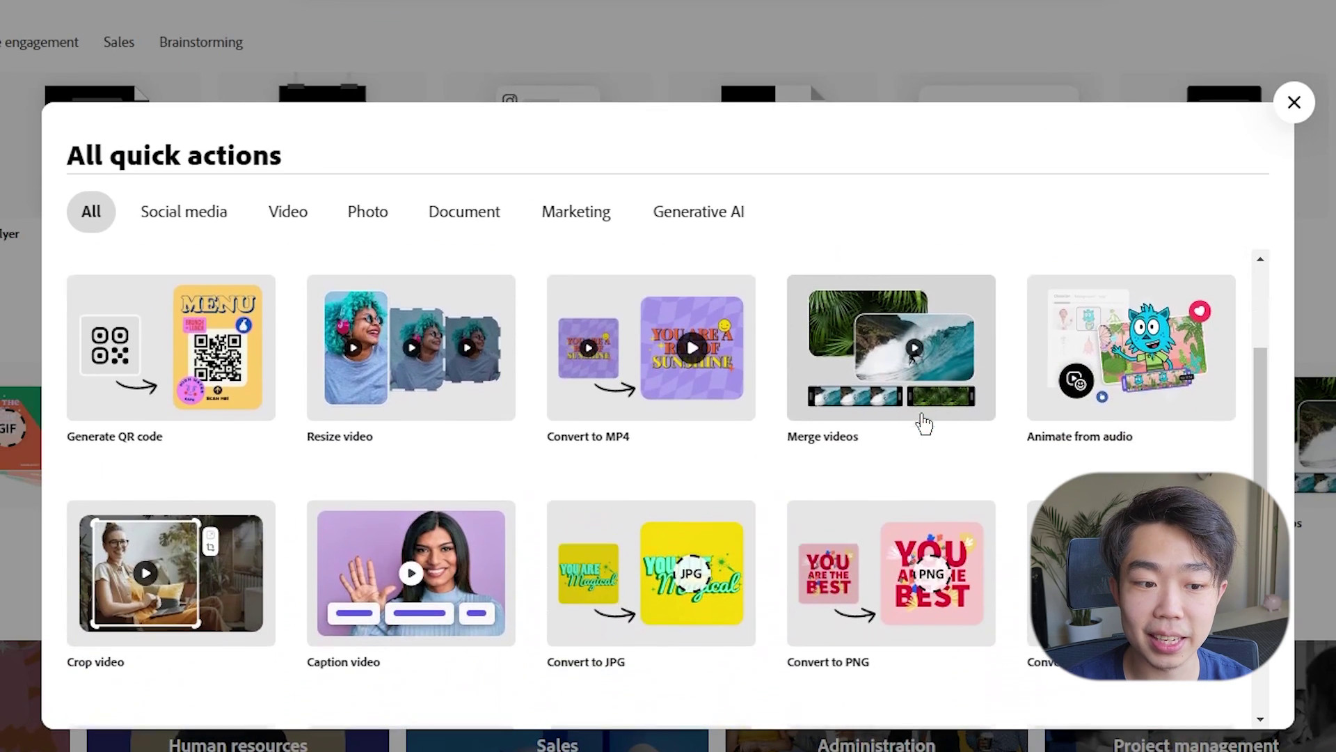
pyautogui.scroll(-5, 924, 423)
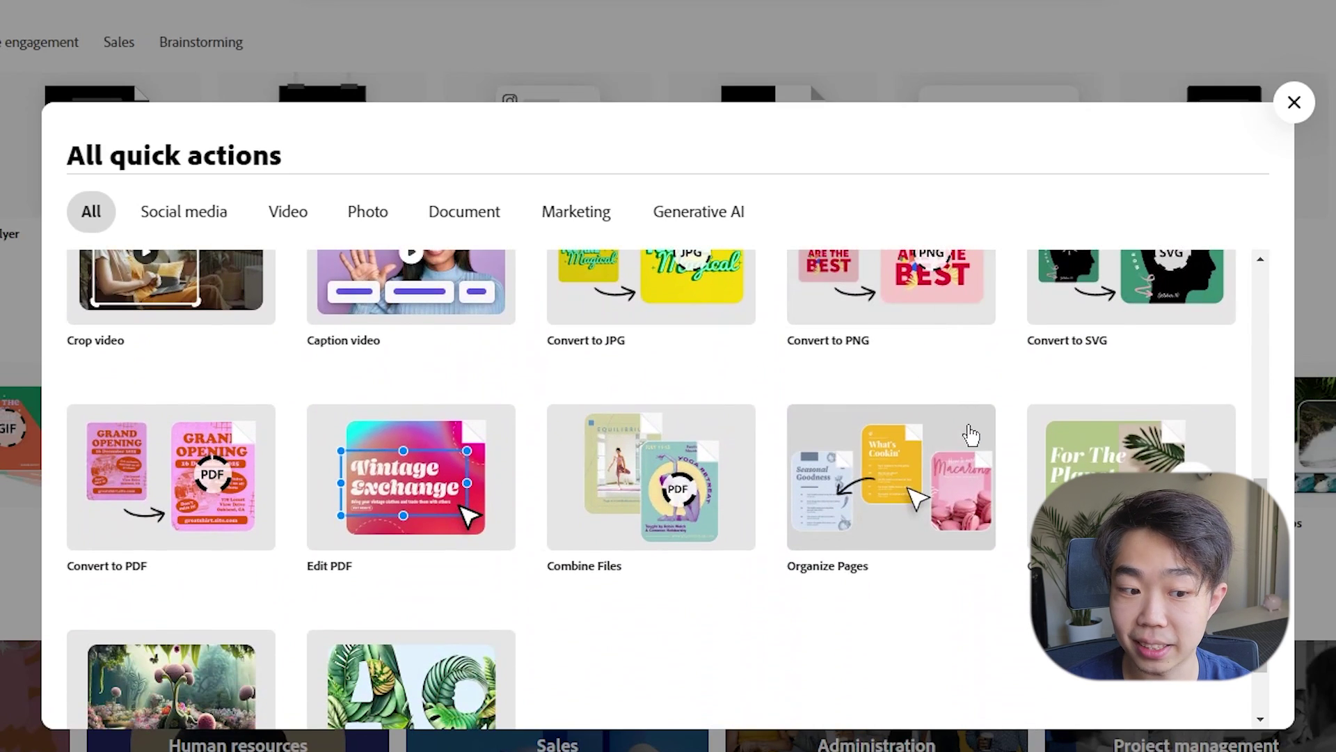
pyautogui.scroll(-2, 971, 435)
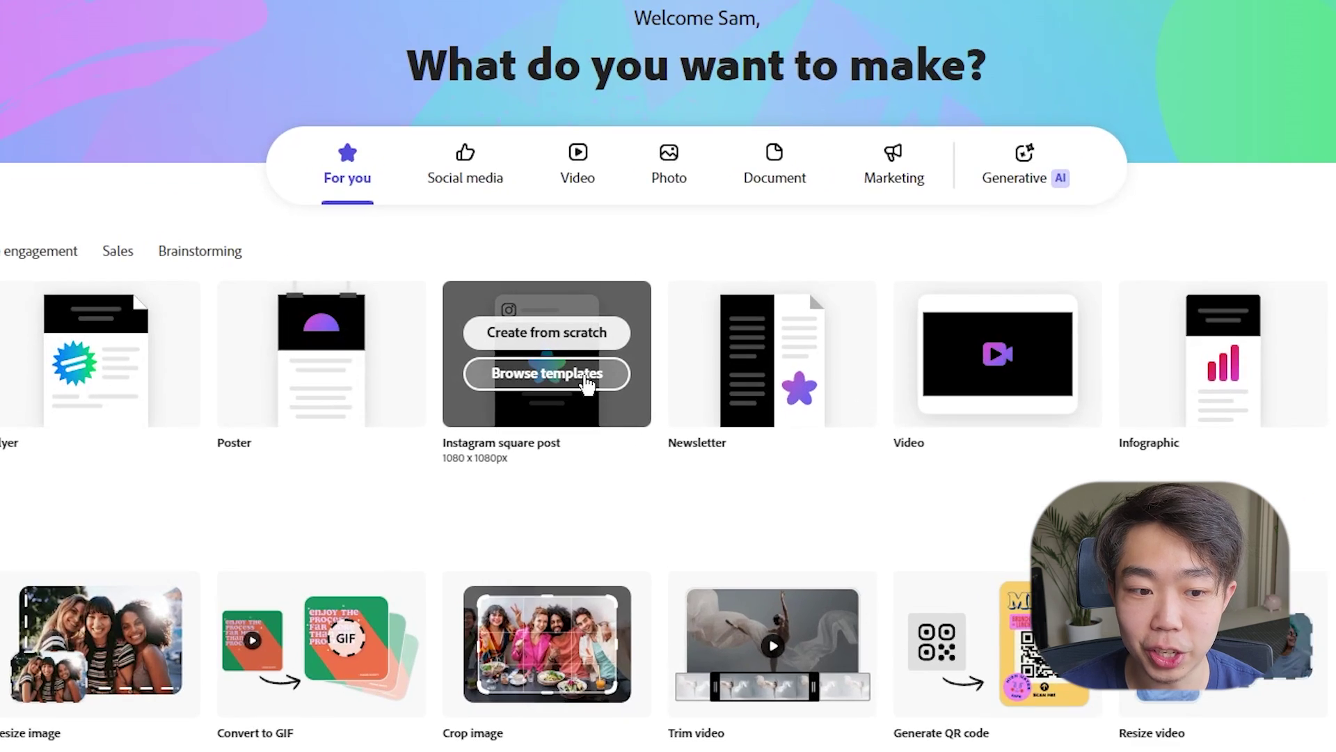
# Start a square post from the cyan Indigenous People's Day template, select 'PEOPLE'S DAY.', then view Your stuff.
pyautogui.click(586, 374)
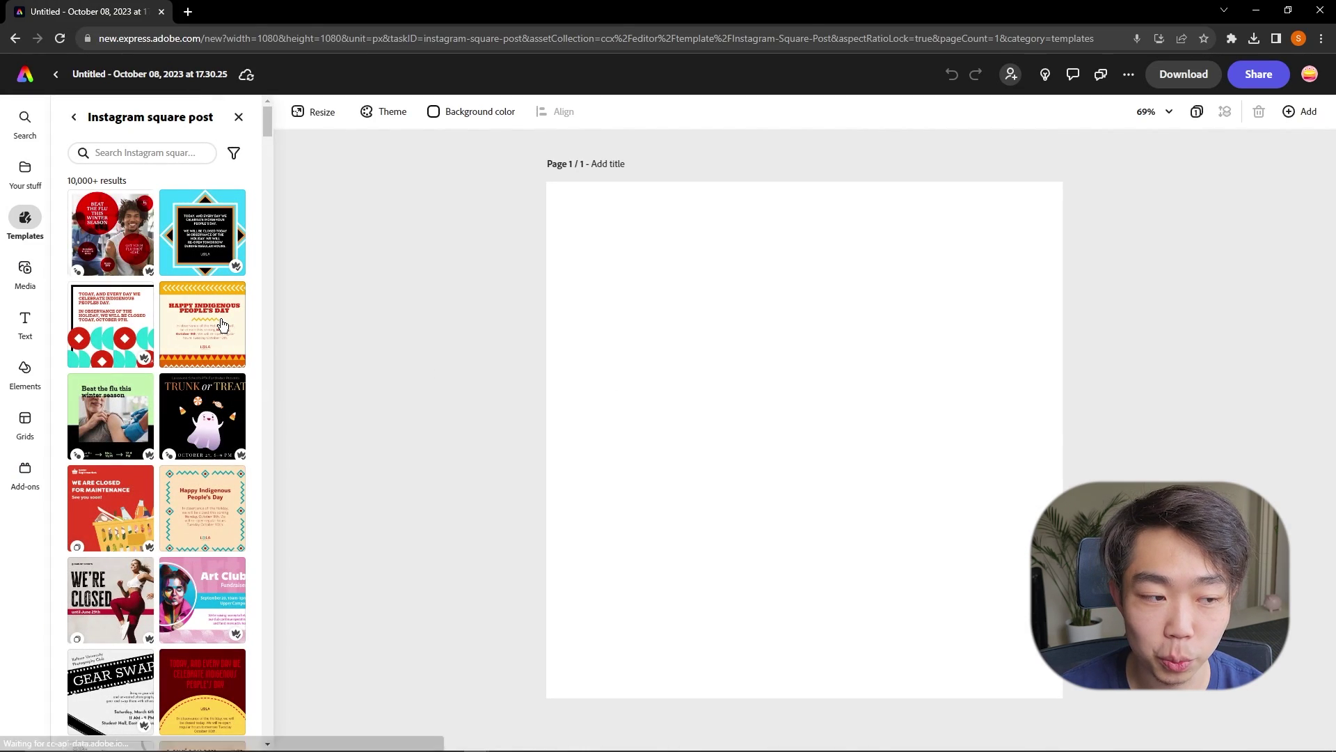
pyautogui.click(223, 324)
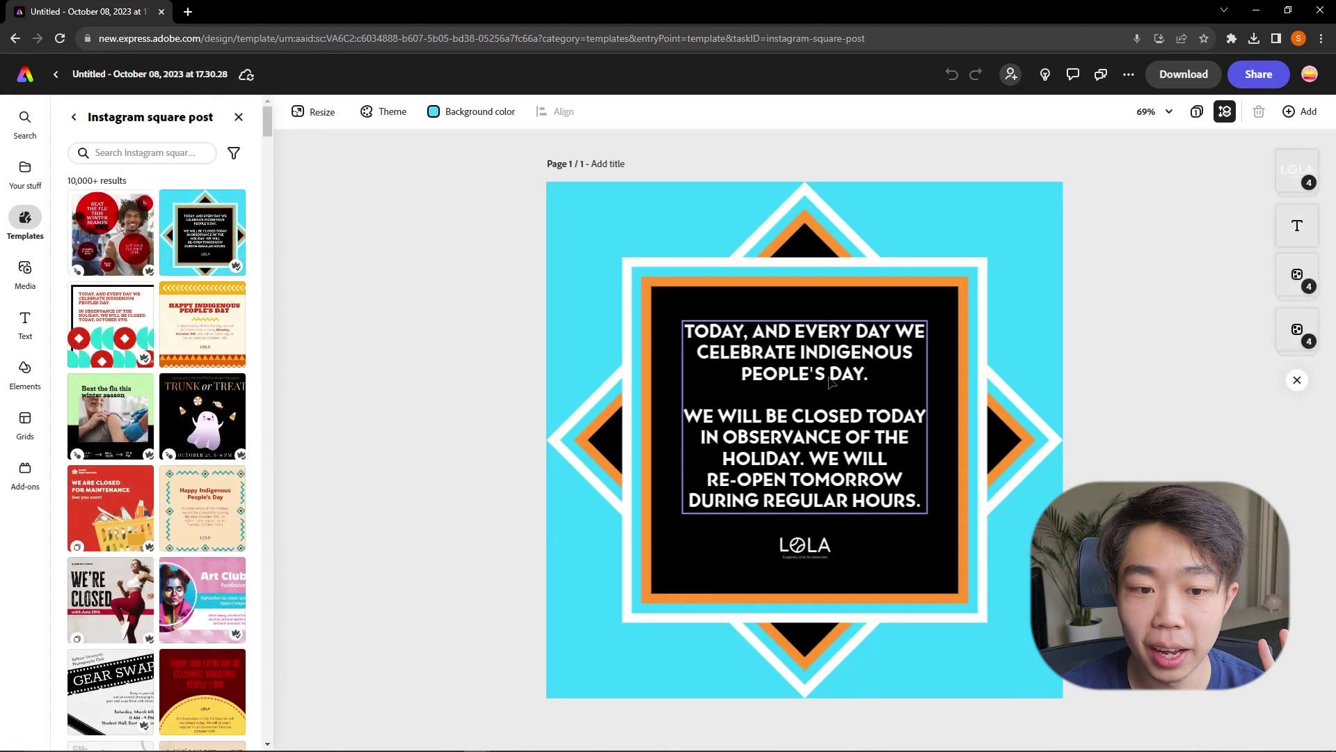
pyautogui.click(826, 384)
pyautogui.moveTo(873, 376); pyautogui.dragTo(742, 376)
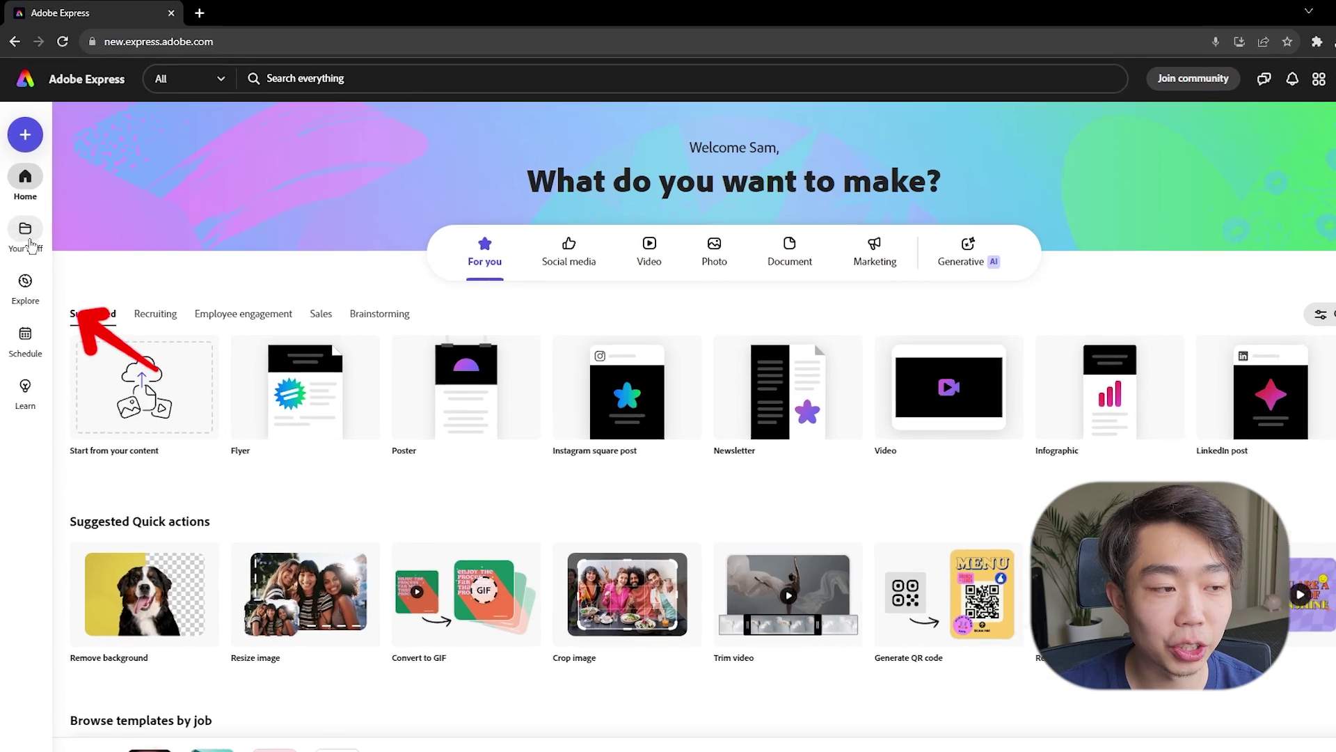
pyautogui.click(25, 228)
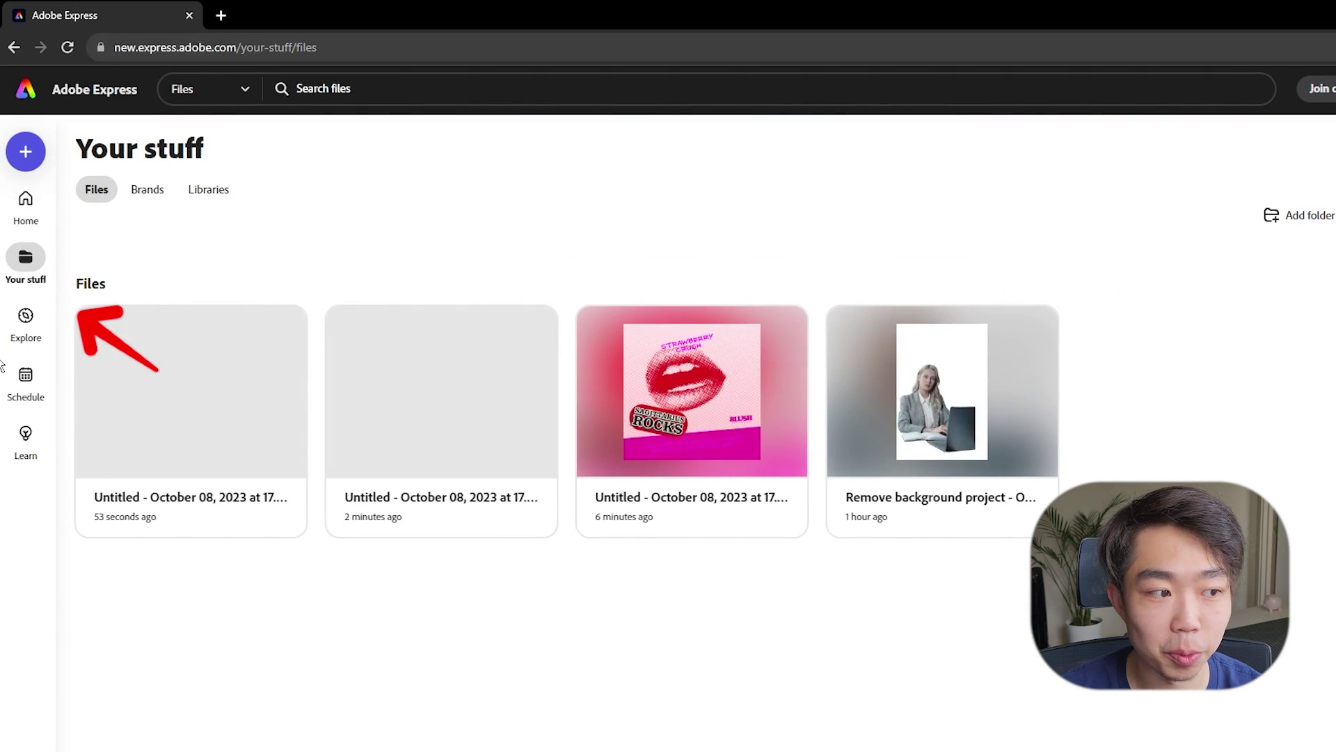
# Scroll through the Explore gallery and the Instagram story template collection, then go back Home.
pyautogui.click(18, 332)
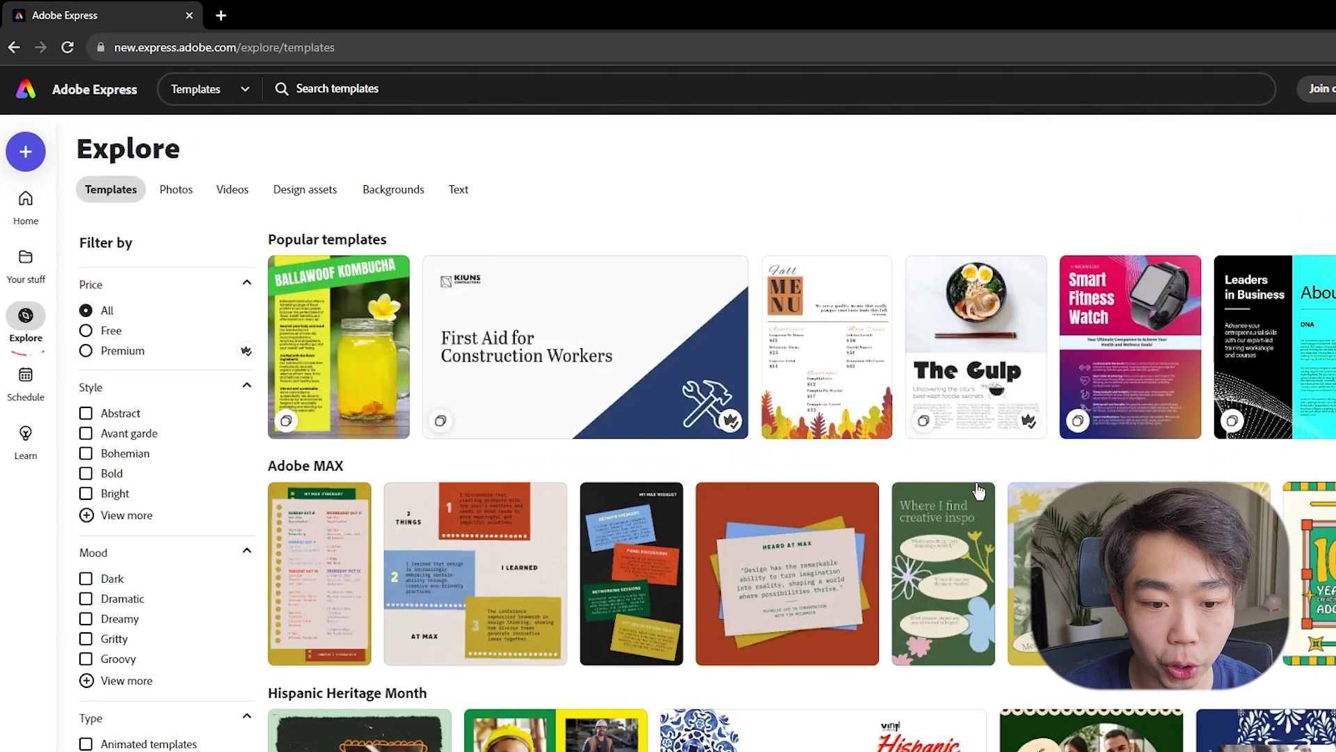
pyautogui.scroll(-15, 977, 491)
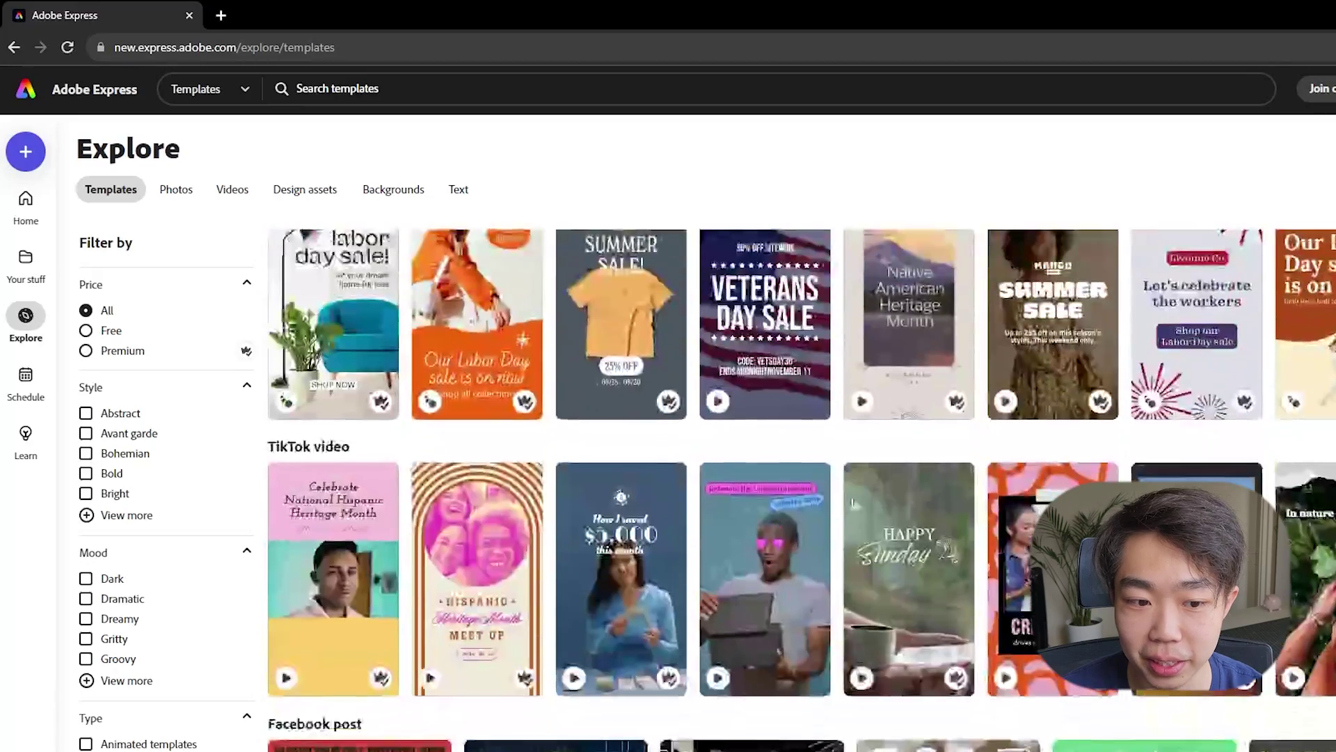
pyautogui.scroll(-5, 881, 495)
pyautogui.scroll(10, 880, 495)
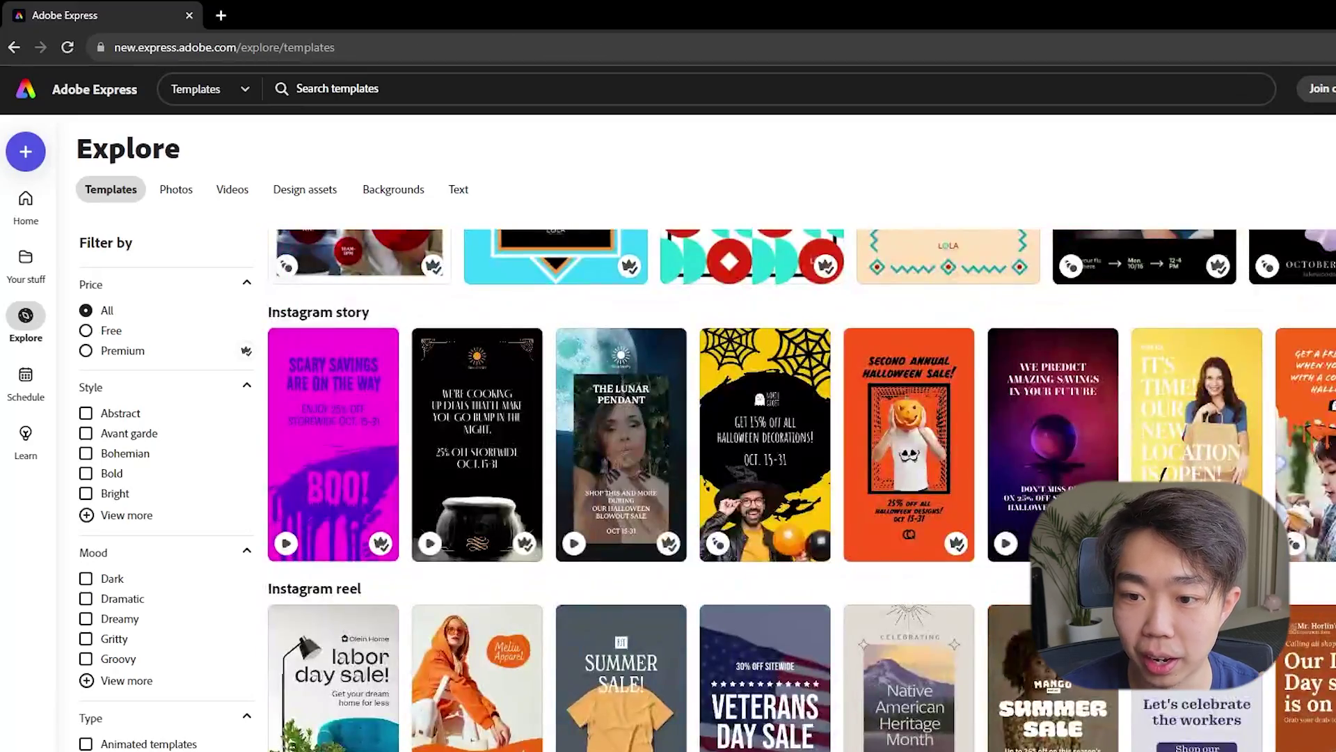
pyautogui.click(319, 311)
pyautogui.scroll(-15, 974, 453)
pyautogui.scroll(-15, 959, 483)
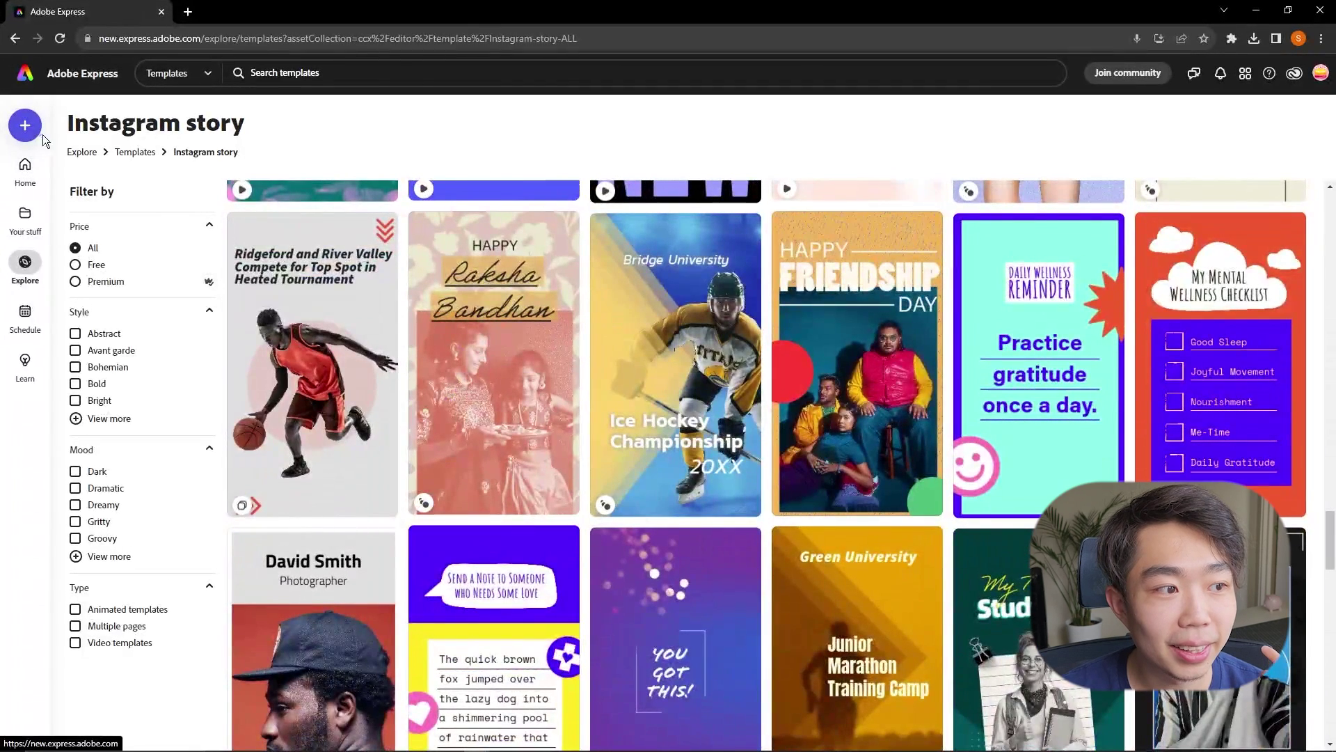
pyautogui.click(43, 81)
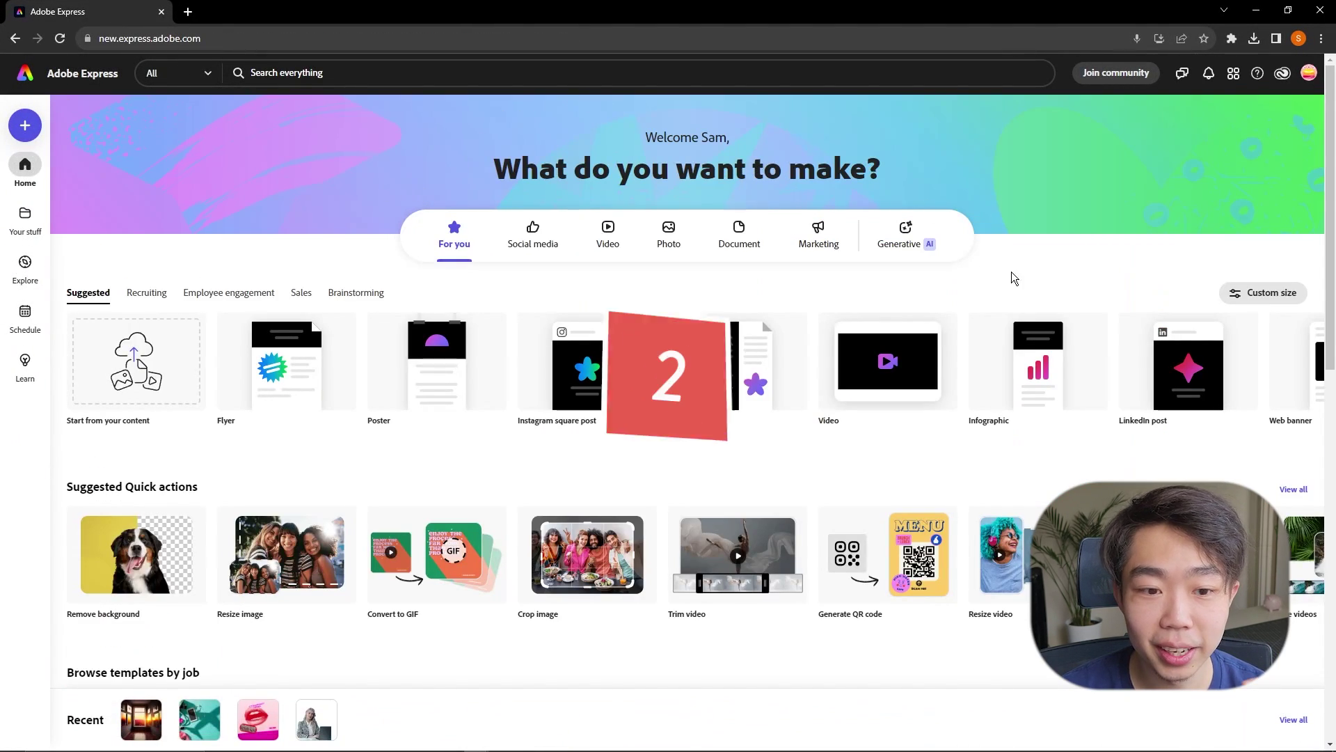
# Create a blank Instagram square post from scratch.
pyautogui.moveTo(615, 361)
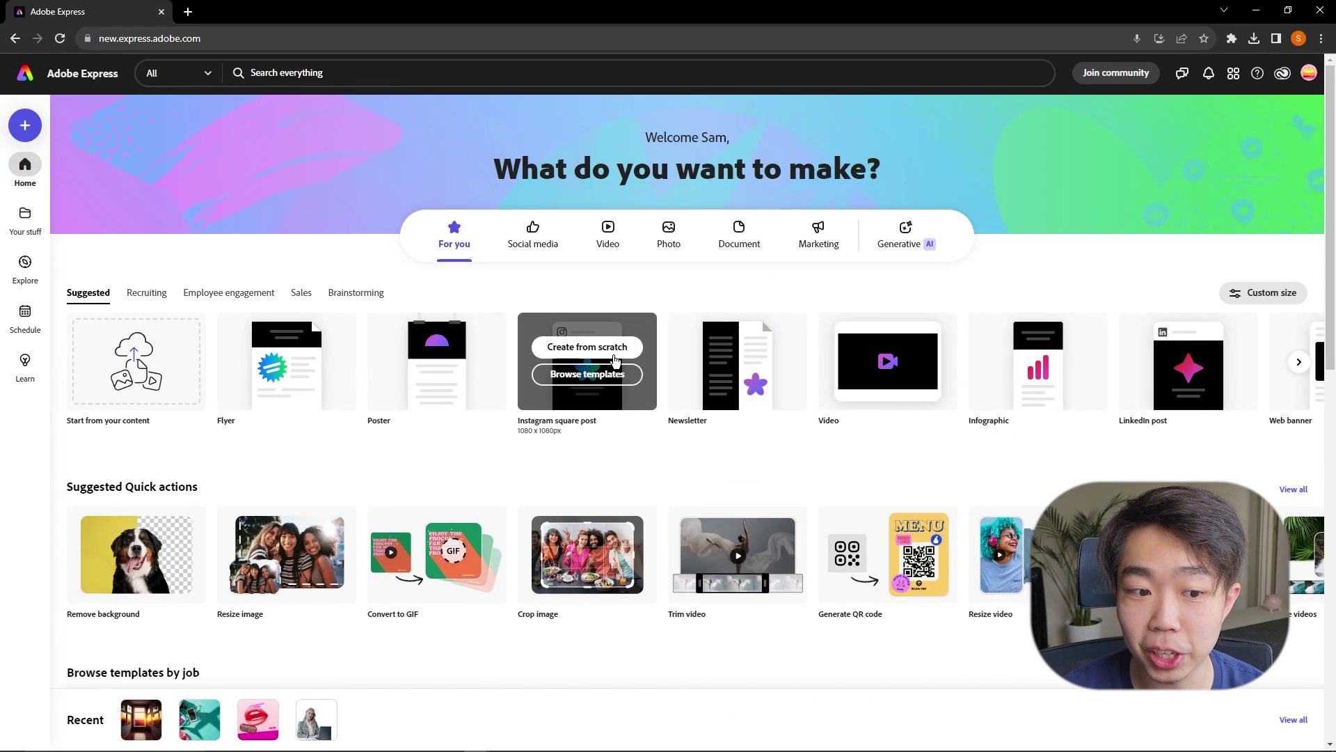
pyautogui.click(615, 361)
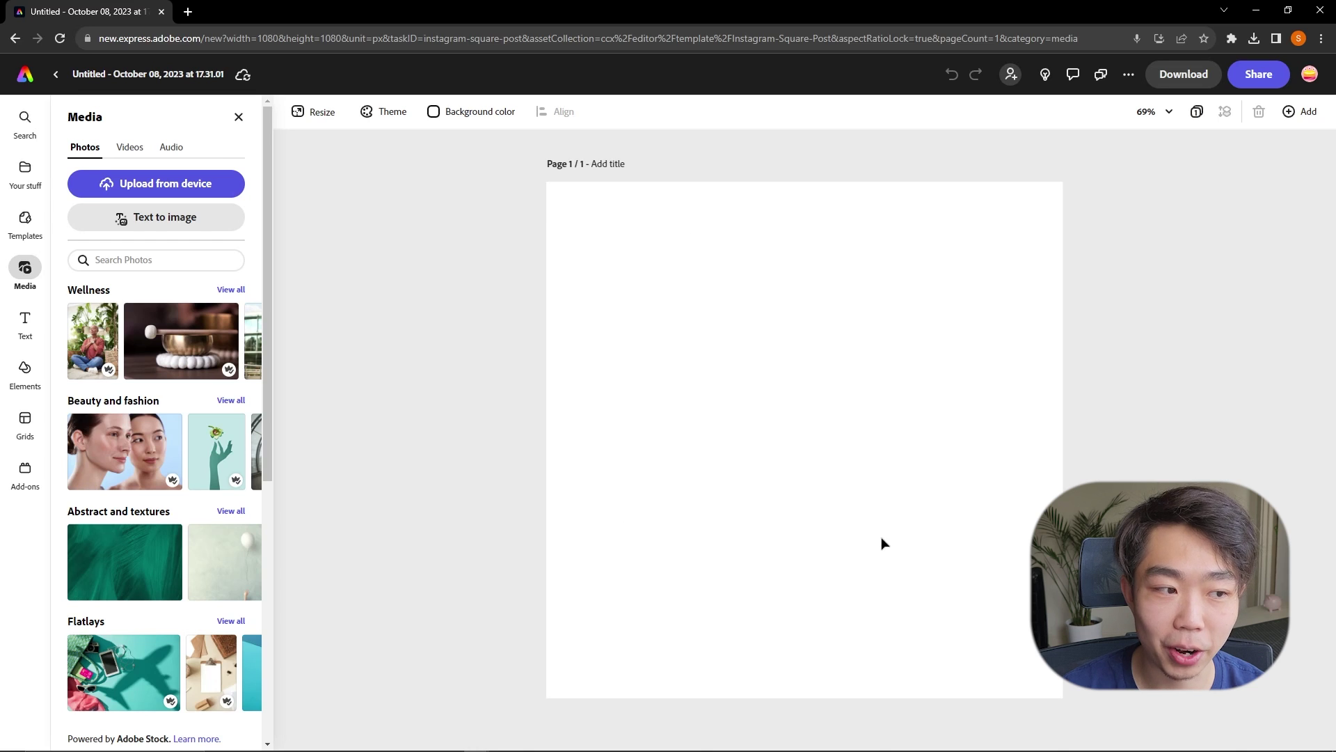
pyautogui.scroll(-3, 120, 554)
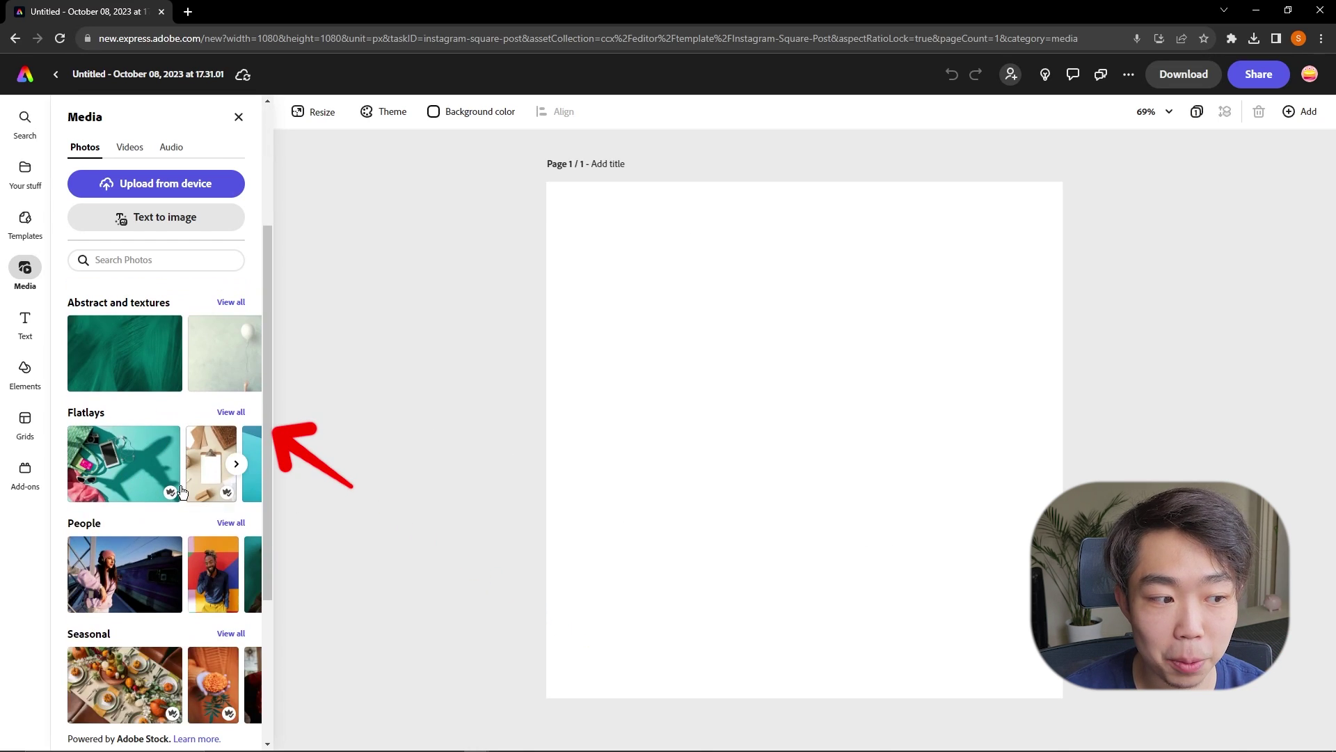
# Add the plane flat-lay photo, set it as the page background, and return home.
pyautogui.click(136, 472)
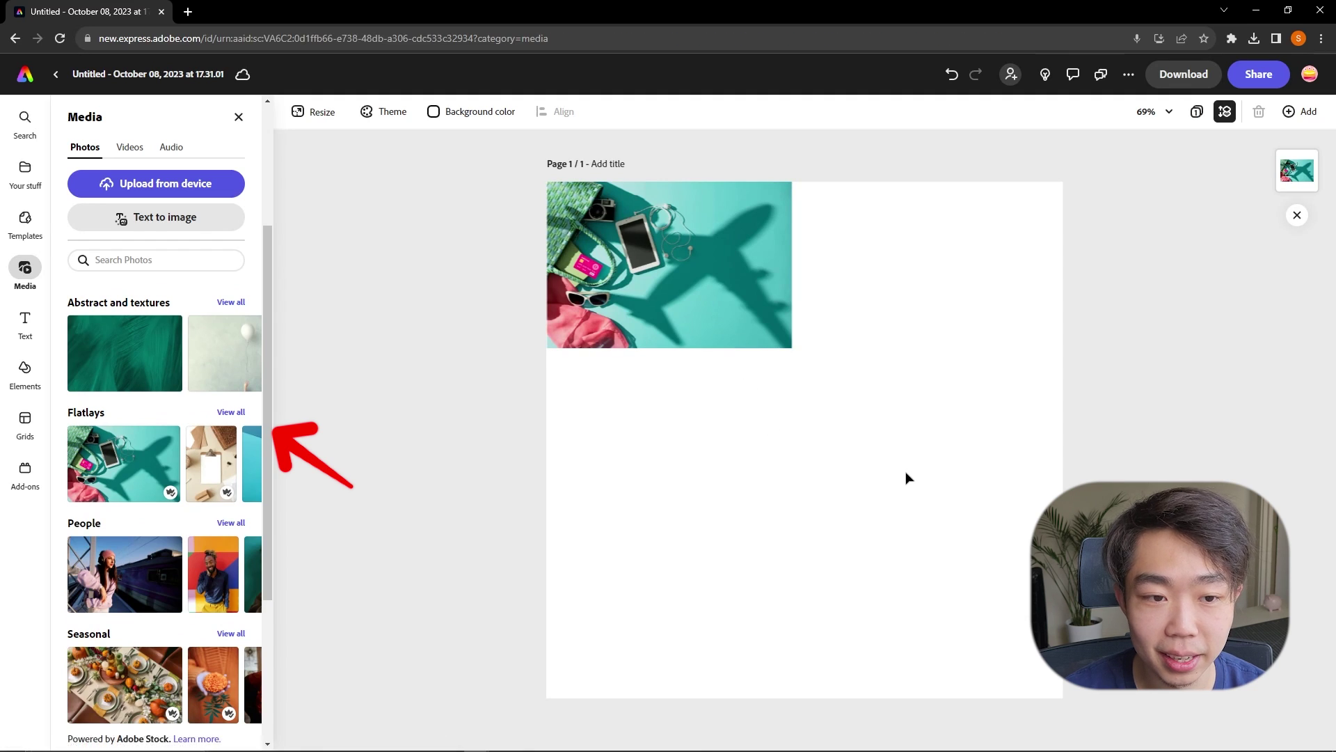
pyautogui.click(749, 311)
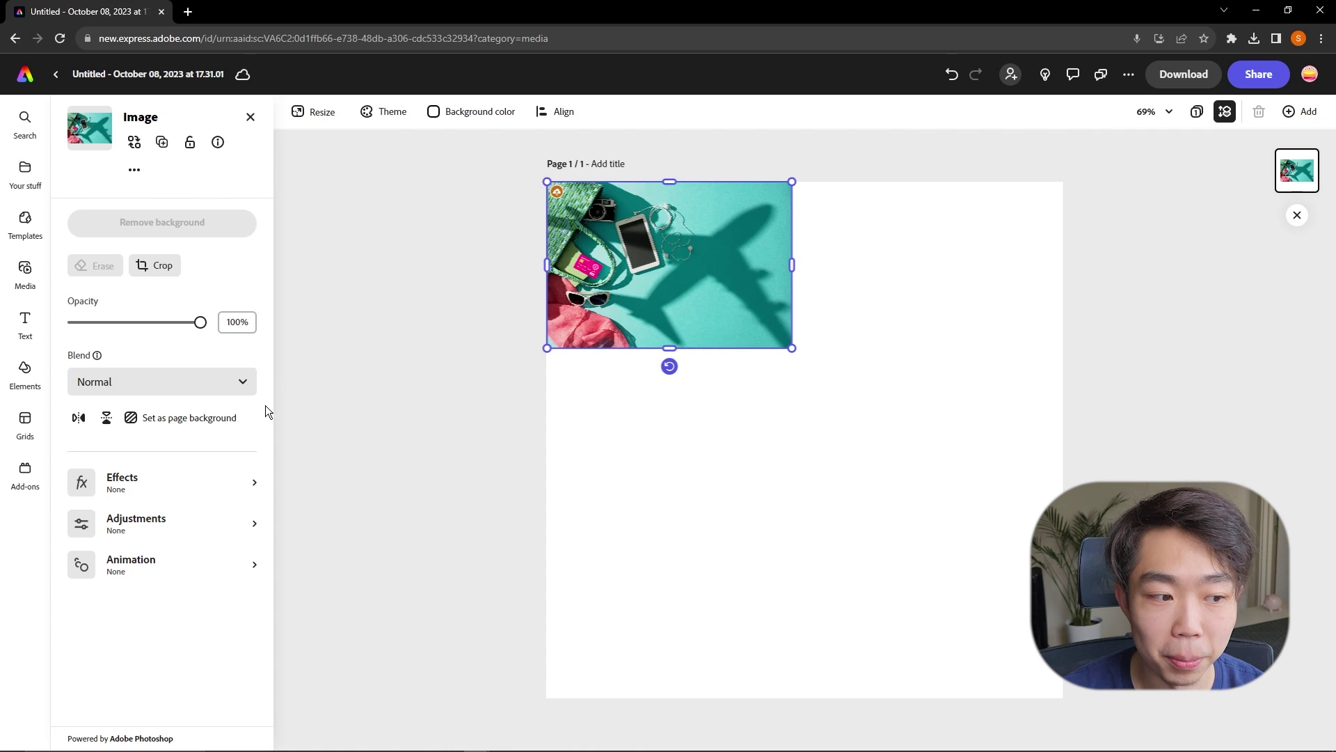
pyautogui.click(211, 424)
pyautogui.click(1152, 415)
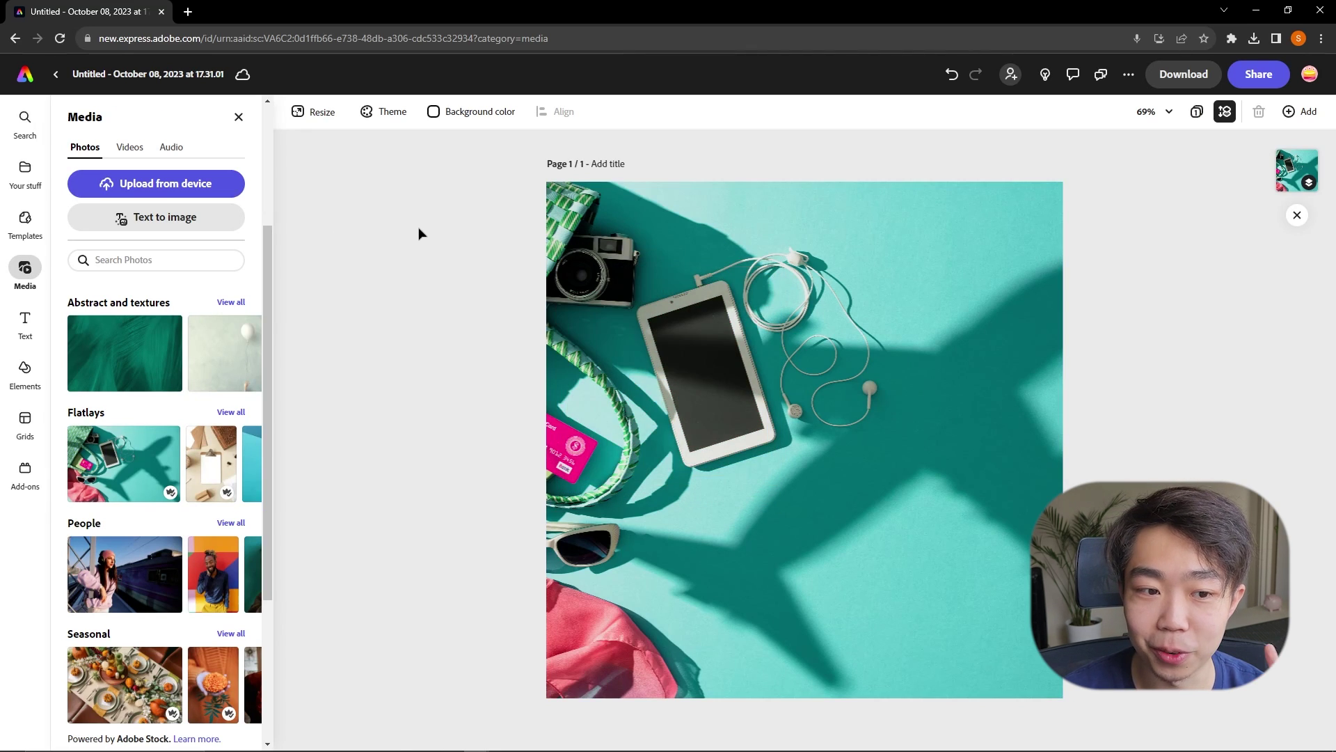
pyautogui.click(27, 77)
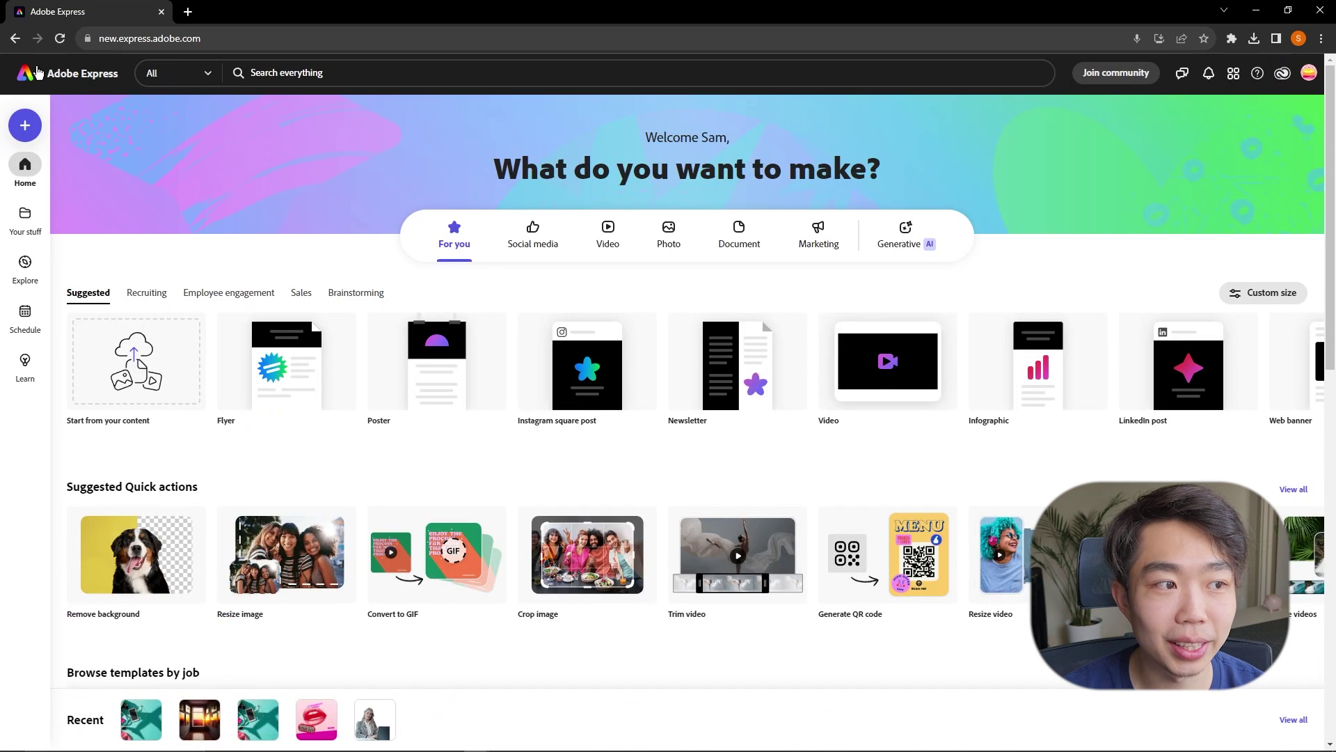
# Generate images from the prompt 'Clean aesthetic studio with art hung on the wall during sunset'.
pyautogui.scroll(-15, 155, 181)
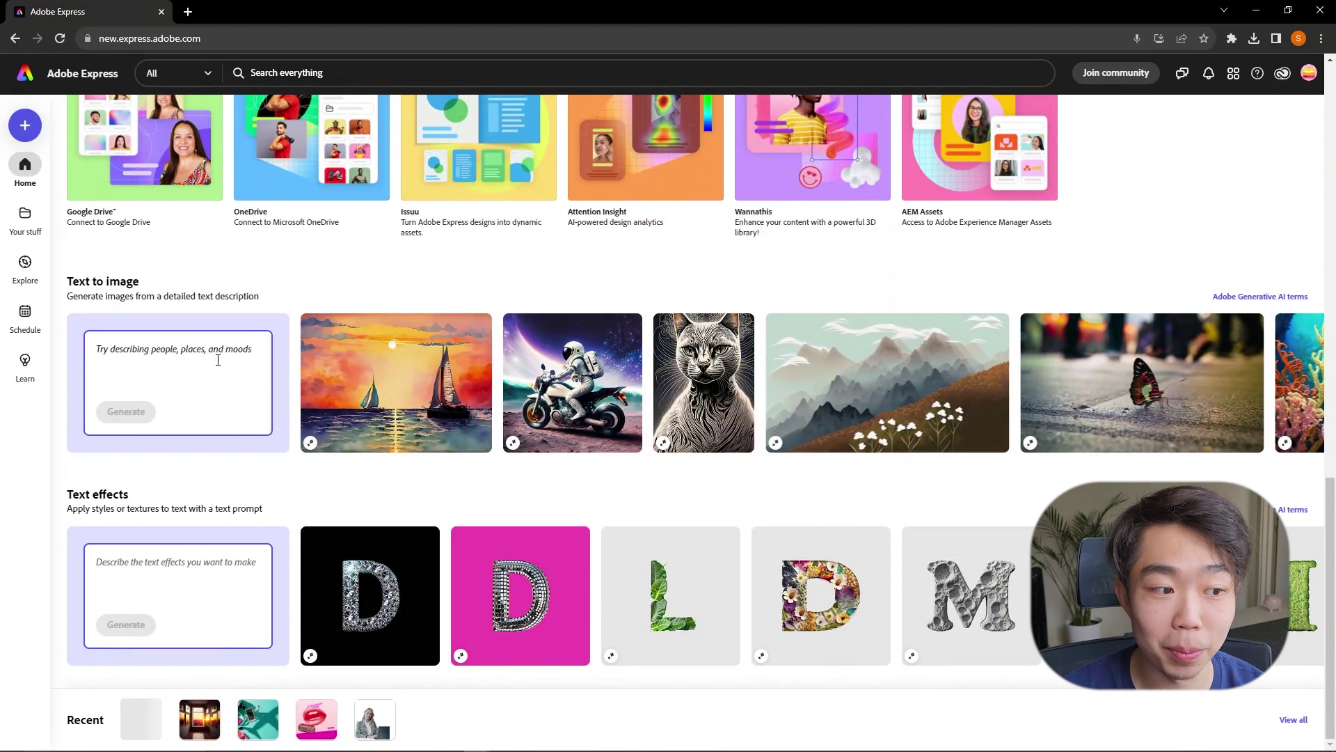
pyautogui.click(218, 360)
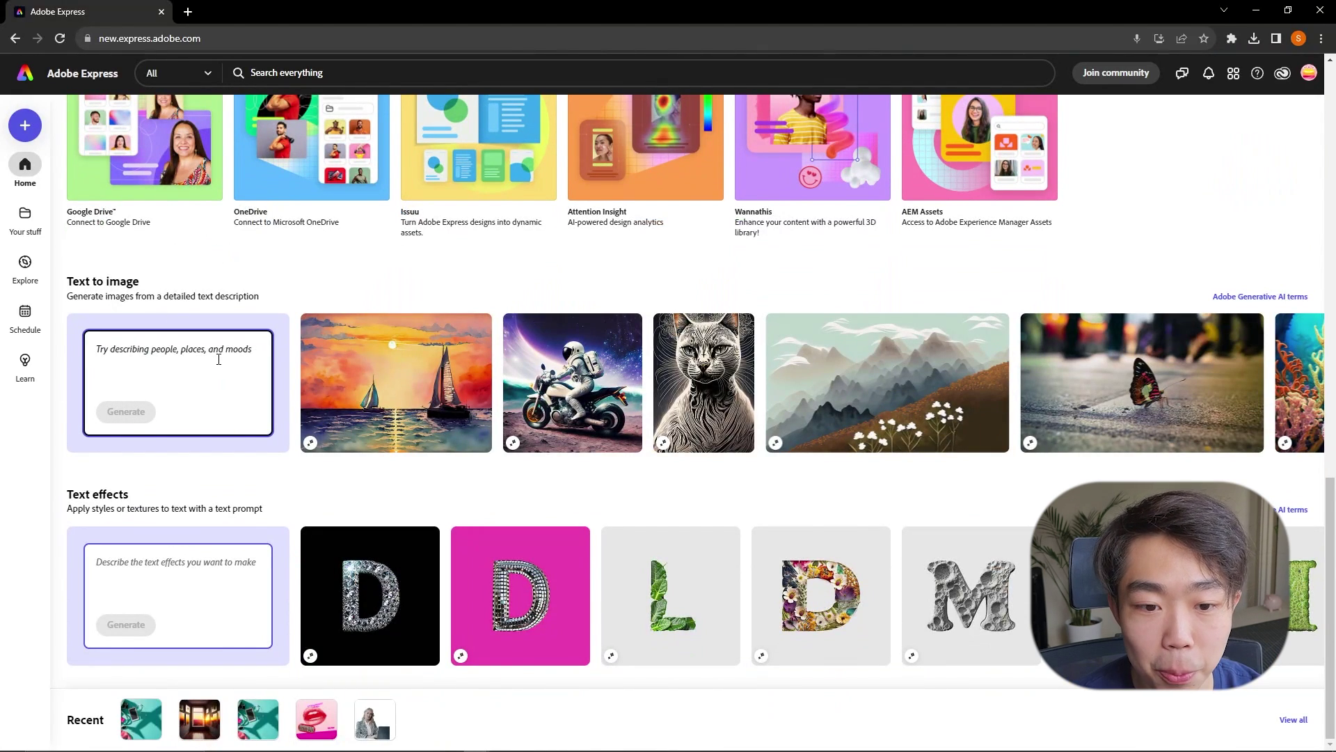
pyautogui.write('Clean aesthetic ')
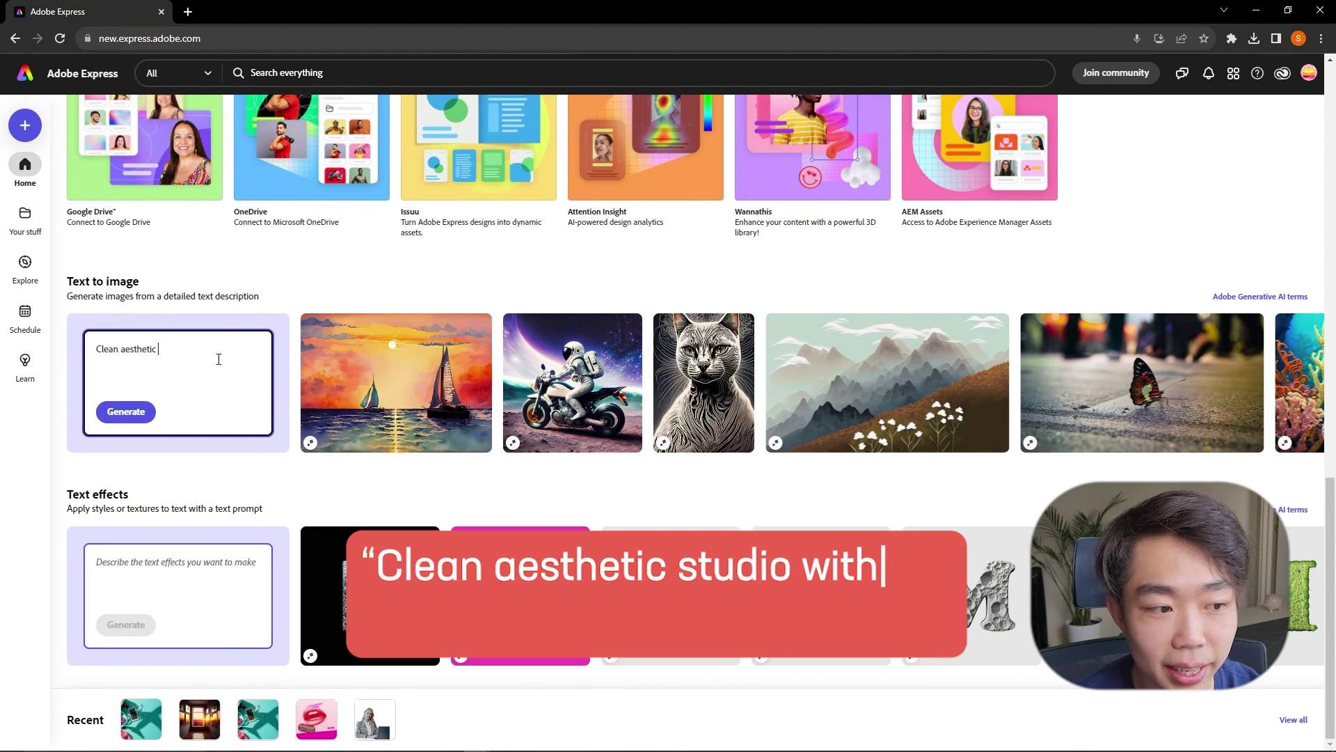
pyautogui.write('studio with art hung on the wayy')
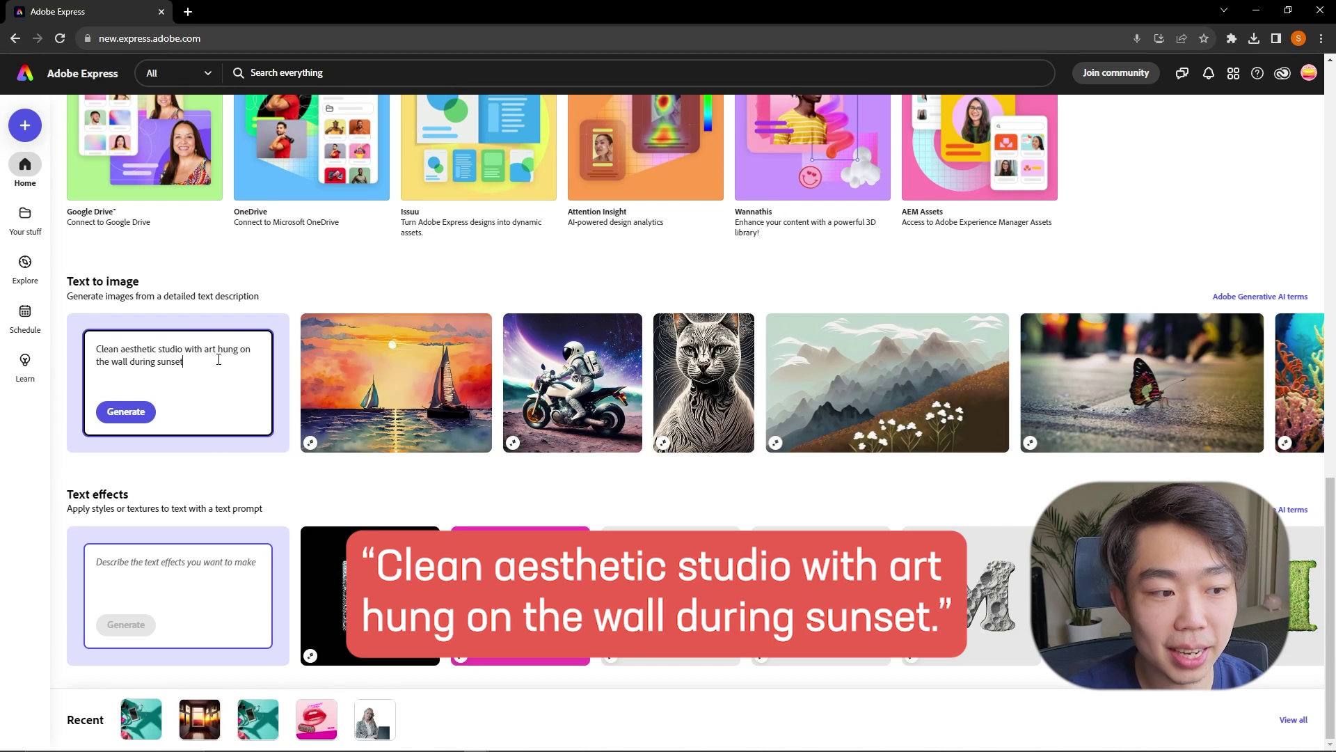
pyautogui.write(' during sunset')
pyautogui.click(125, 411)
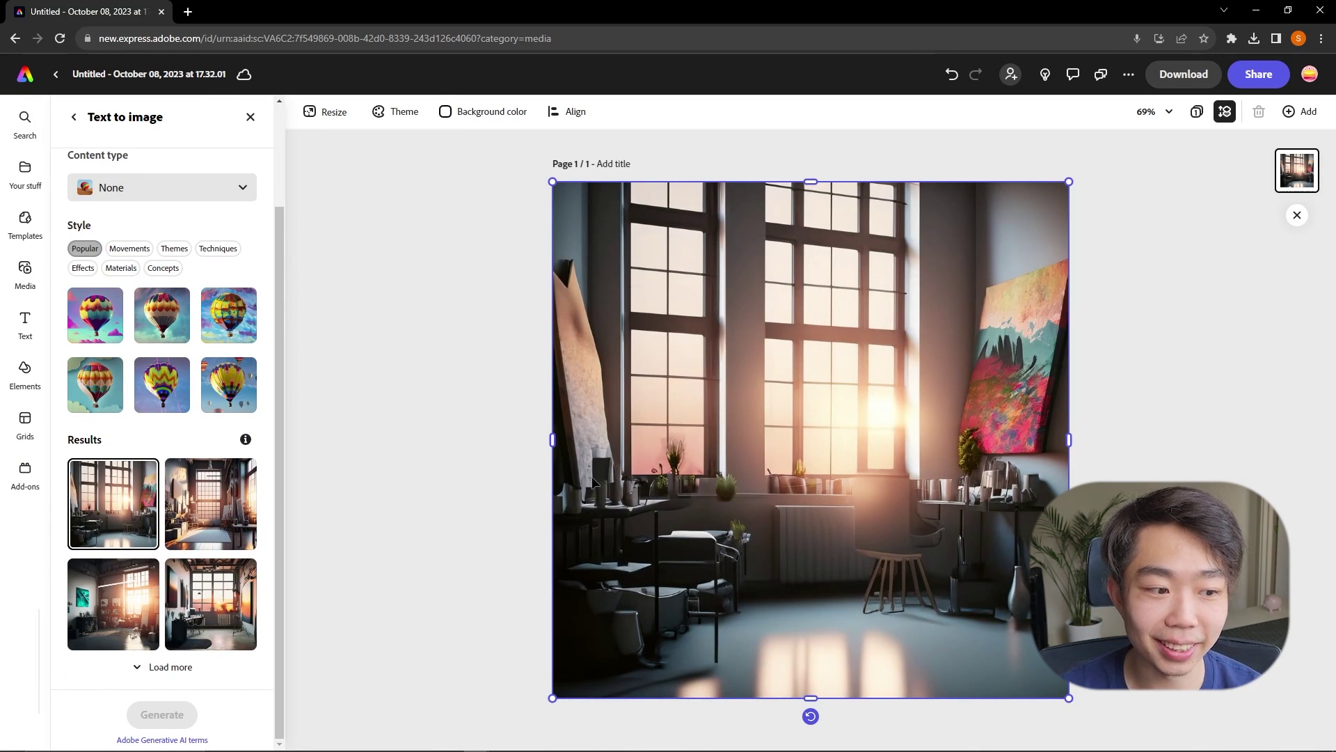
# Try then clear two popular styles, and set the generated studio image as the page background.
pyautogui.click(162, 315)
pyautogui.click(116, 337)
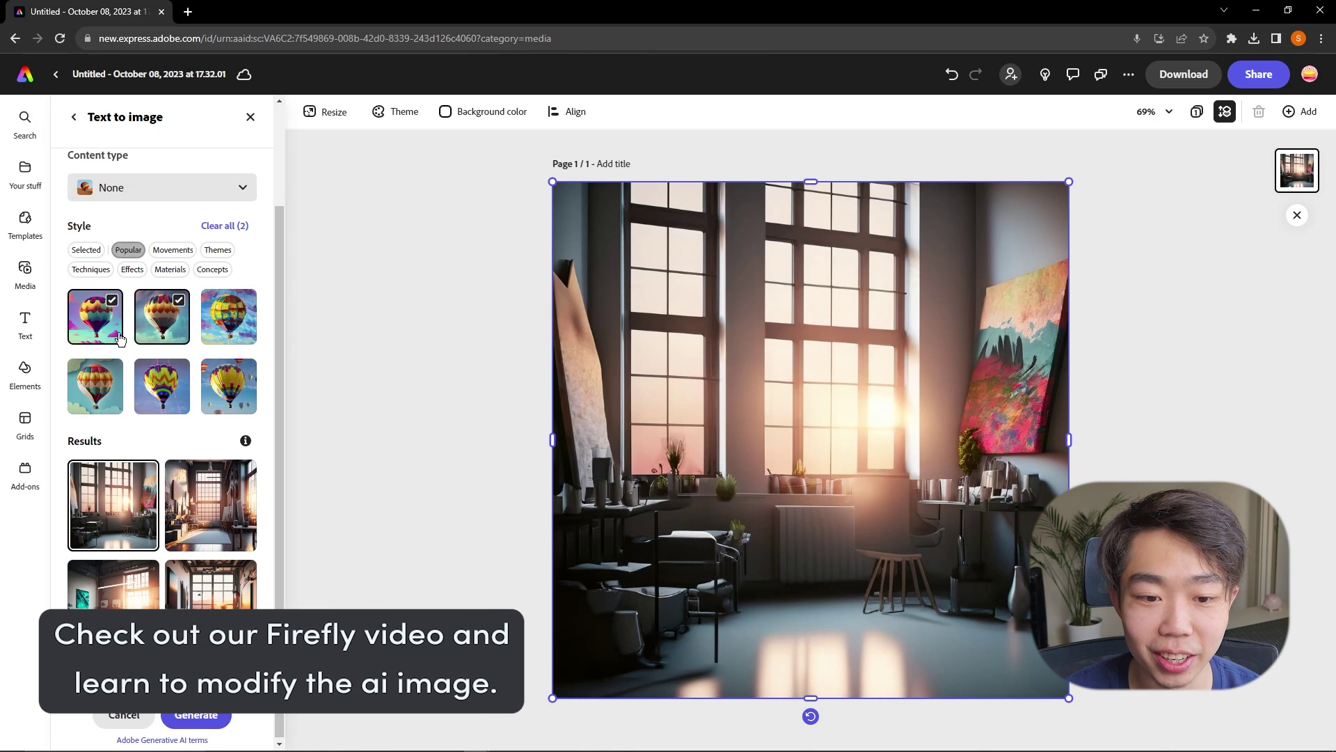
pyautogui.click(224, 225)
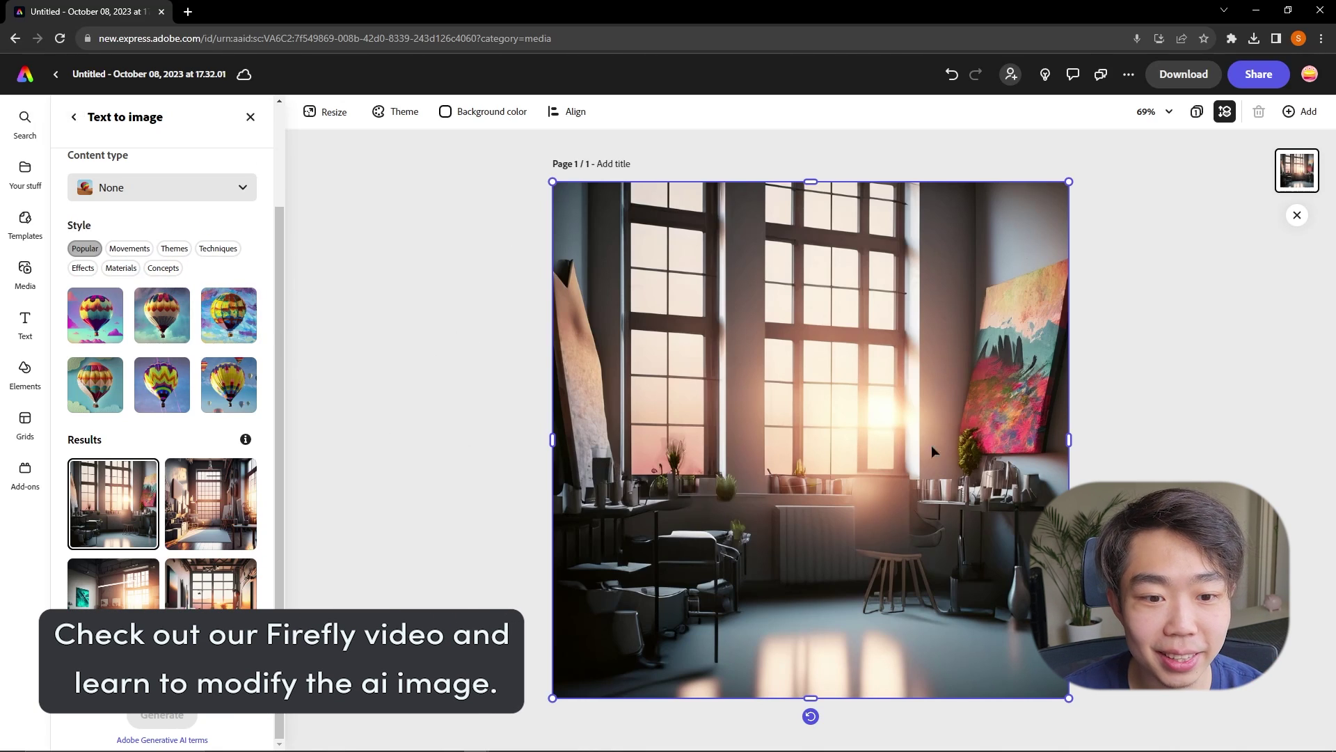
pyautogui.click(74, 119)
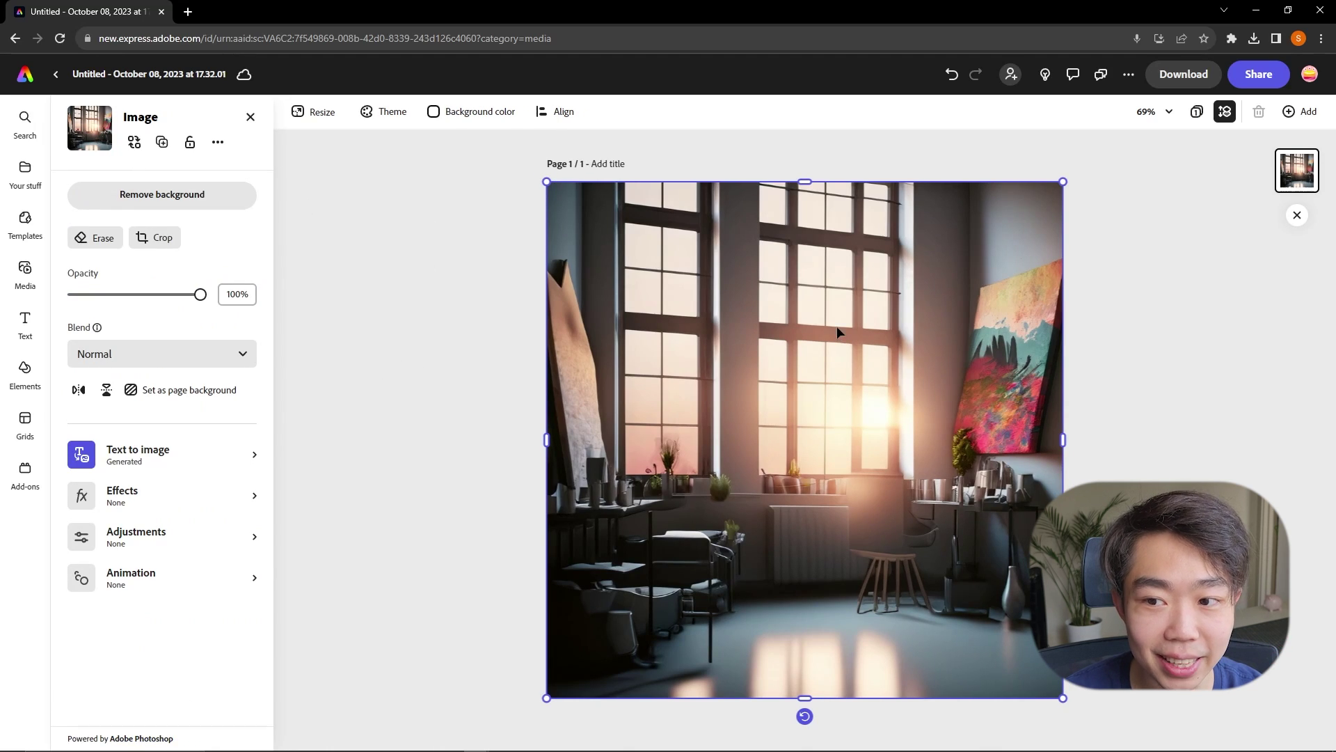
pyautogui.click(190, 390)
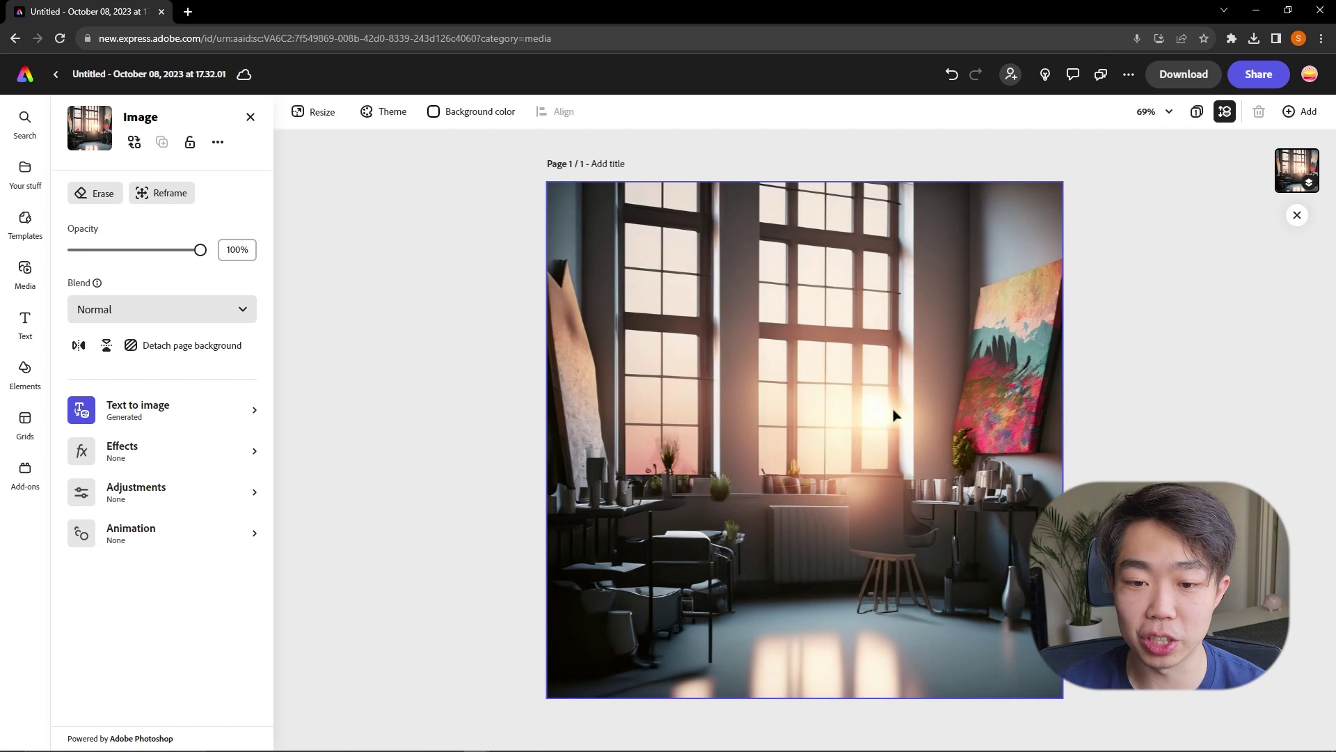
pyautogui.click(1172, 330)
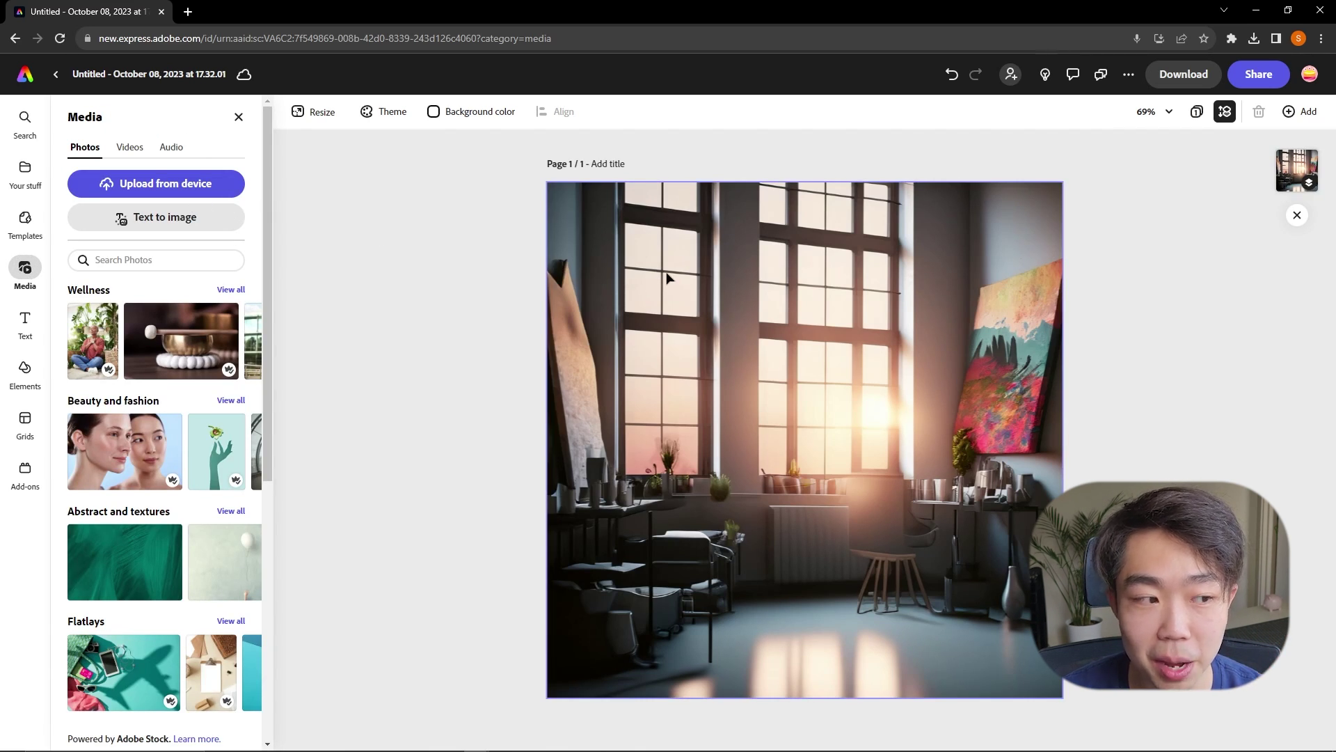
# Open the Text library, add a placeholder text box, then delete it and scroll the preset styles.
pyautogui.click(22, 232)
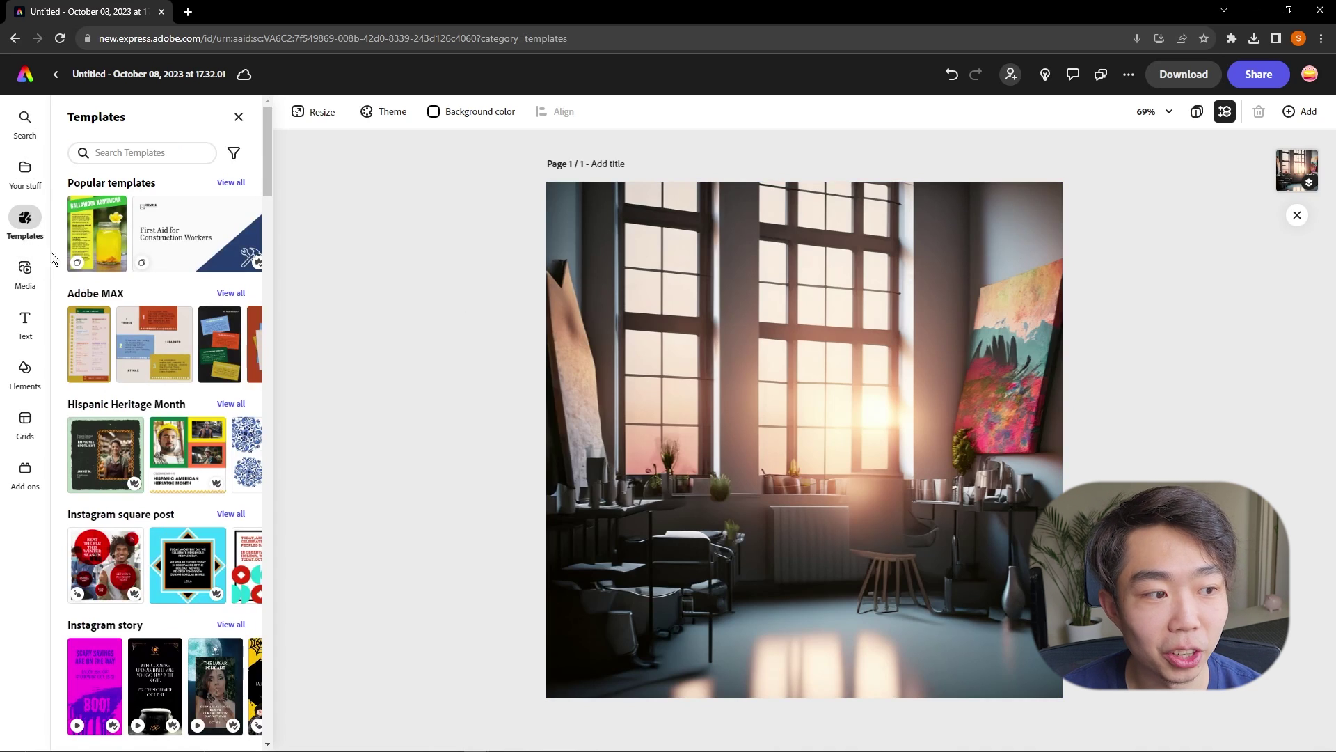
pyautogui.click(25, 320)
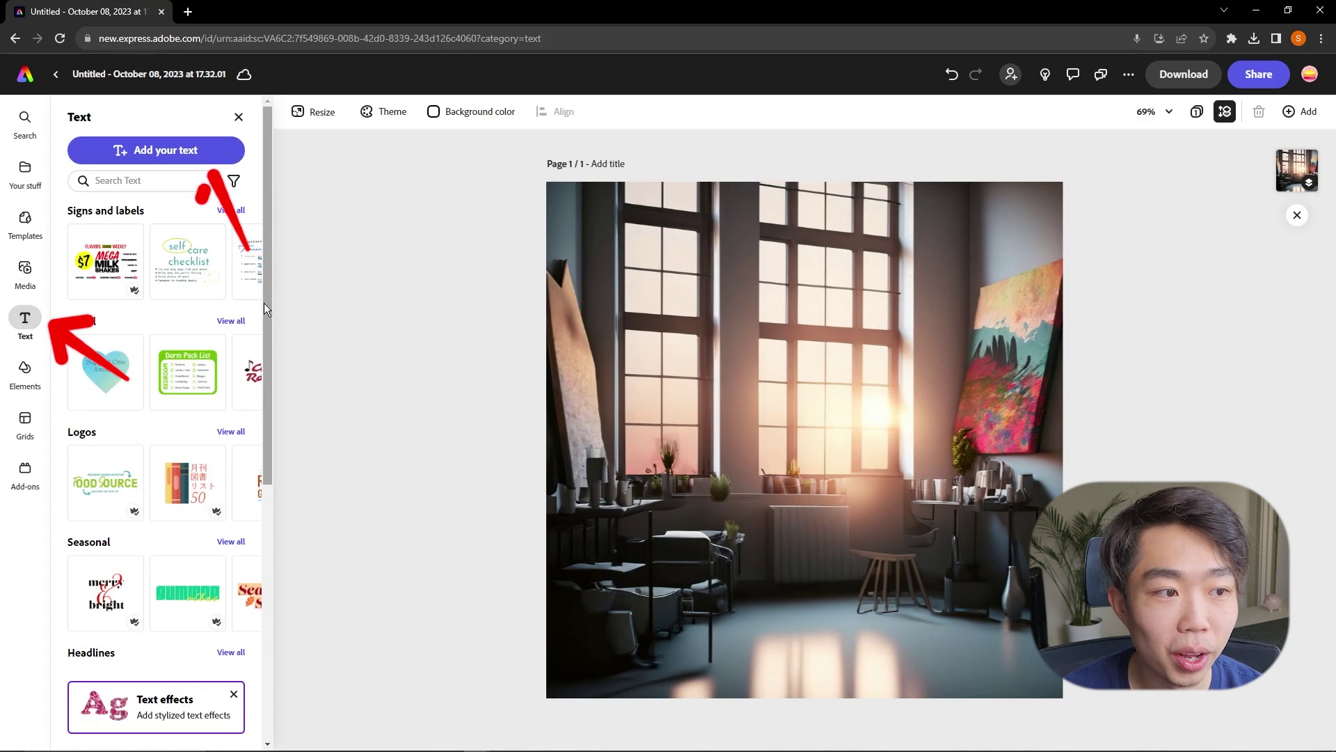
pyautogui.click(157, 151)
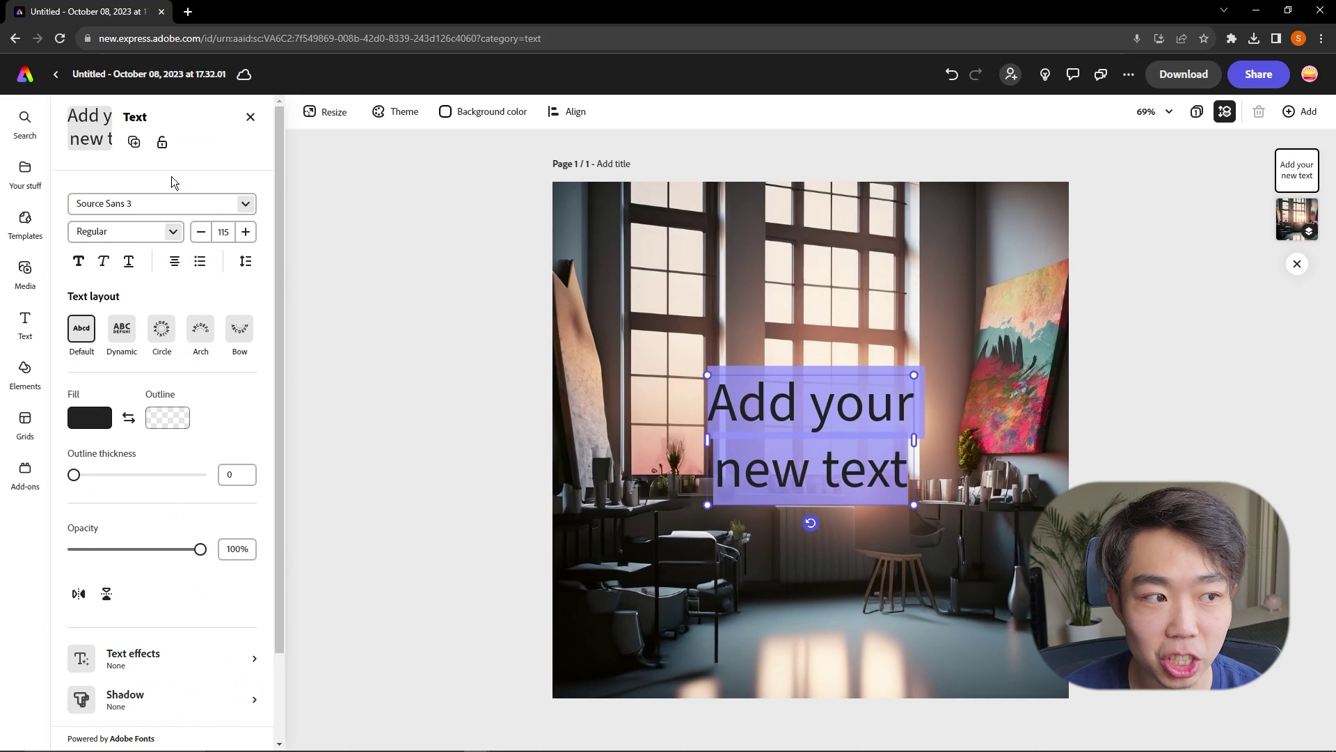
pyautogui.click(250, 117)
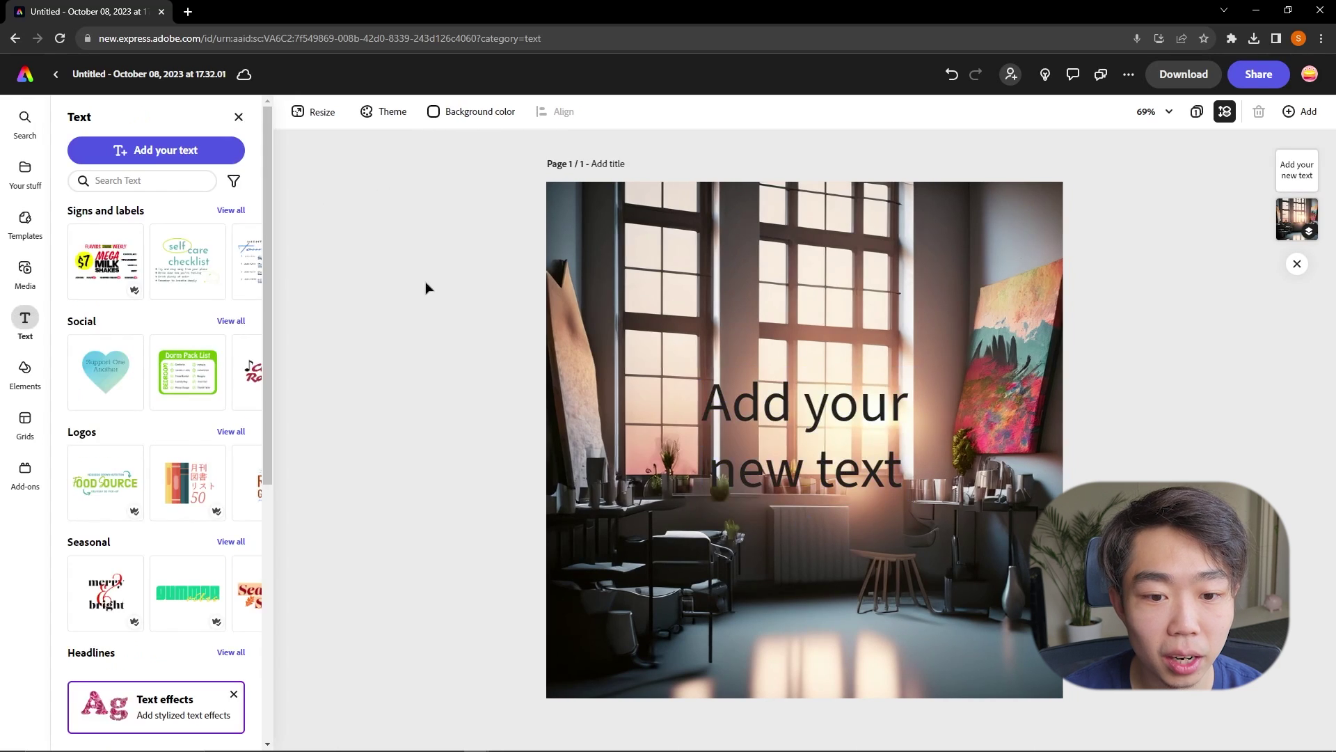
pyautogui.click(745, 412)
pyautogui.press('Delete')
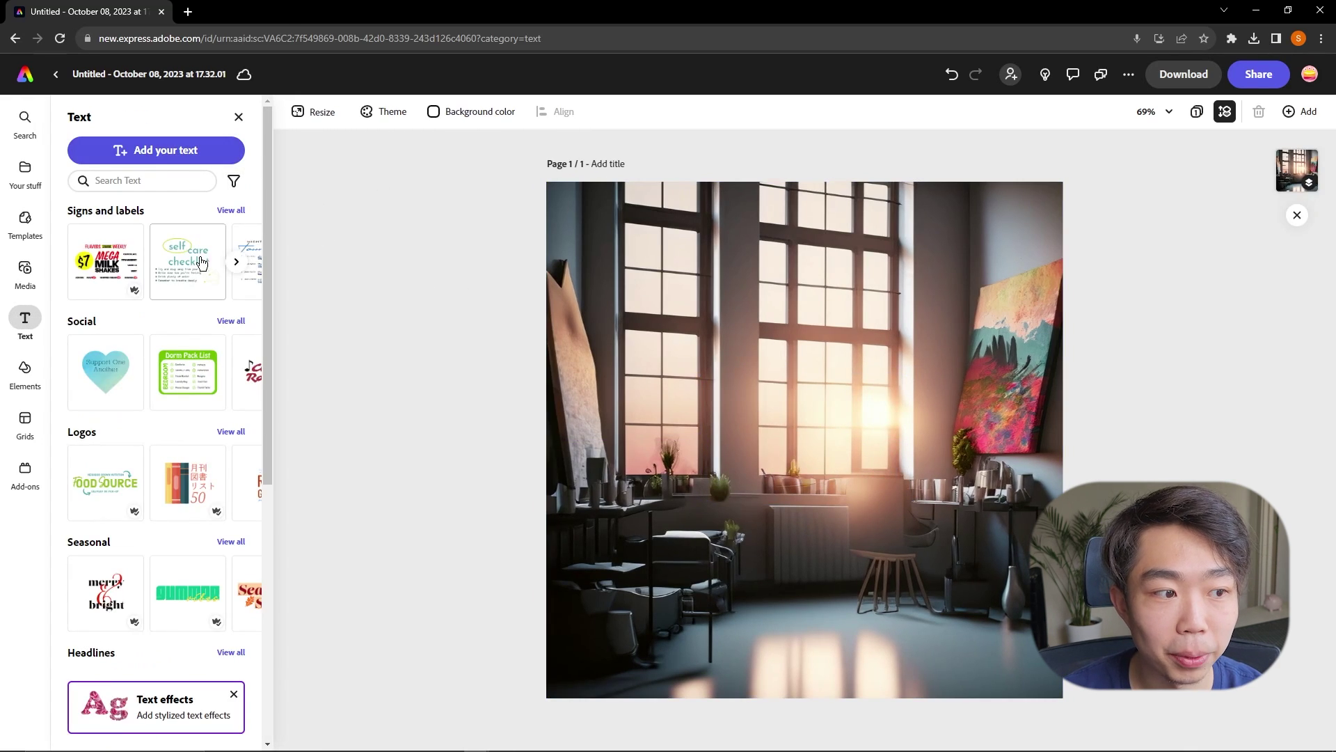
pyautogui.scroll(-3, 223, 321)
pyautogui.scroll(-5, 223, 321)
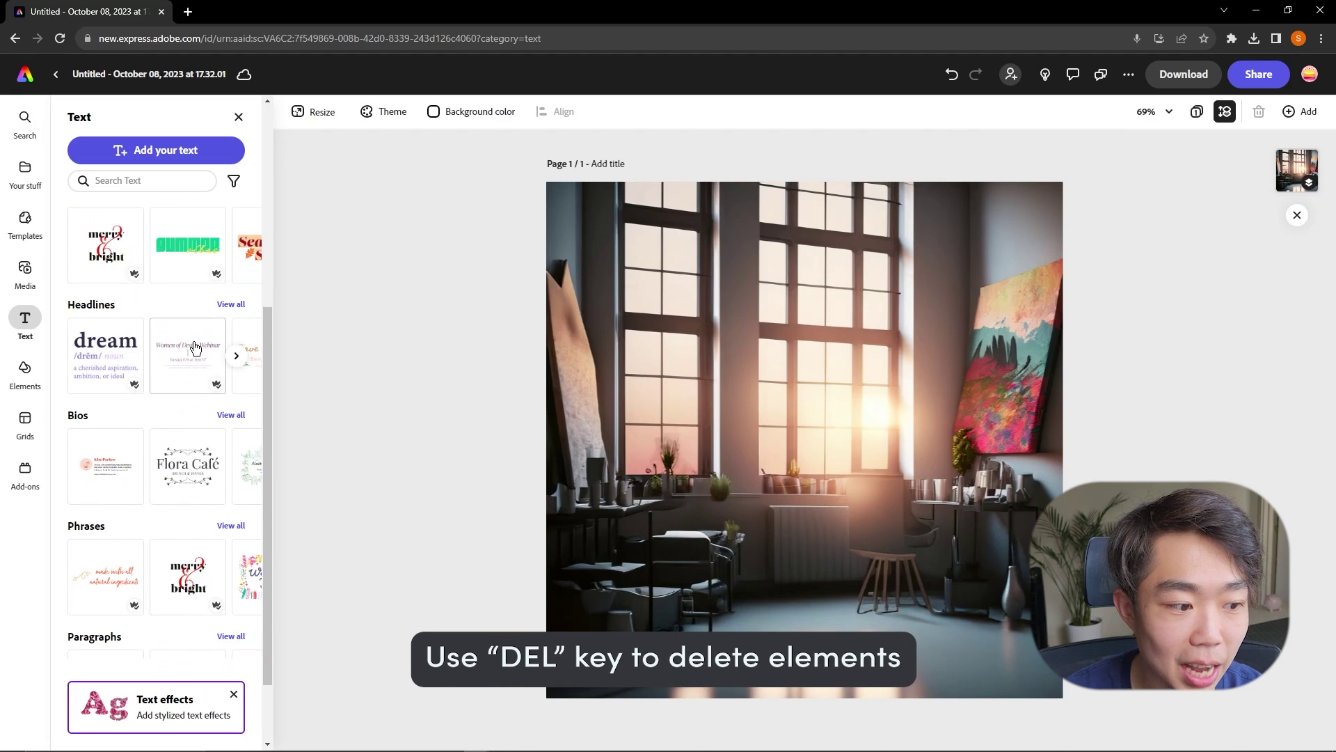
# Add the Well Done paragraph design and shrink it with its corner handle.
pyautogui.click(105, 595)
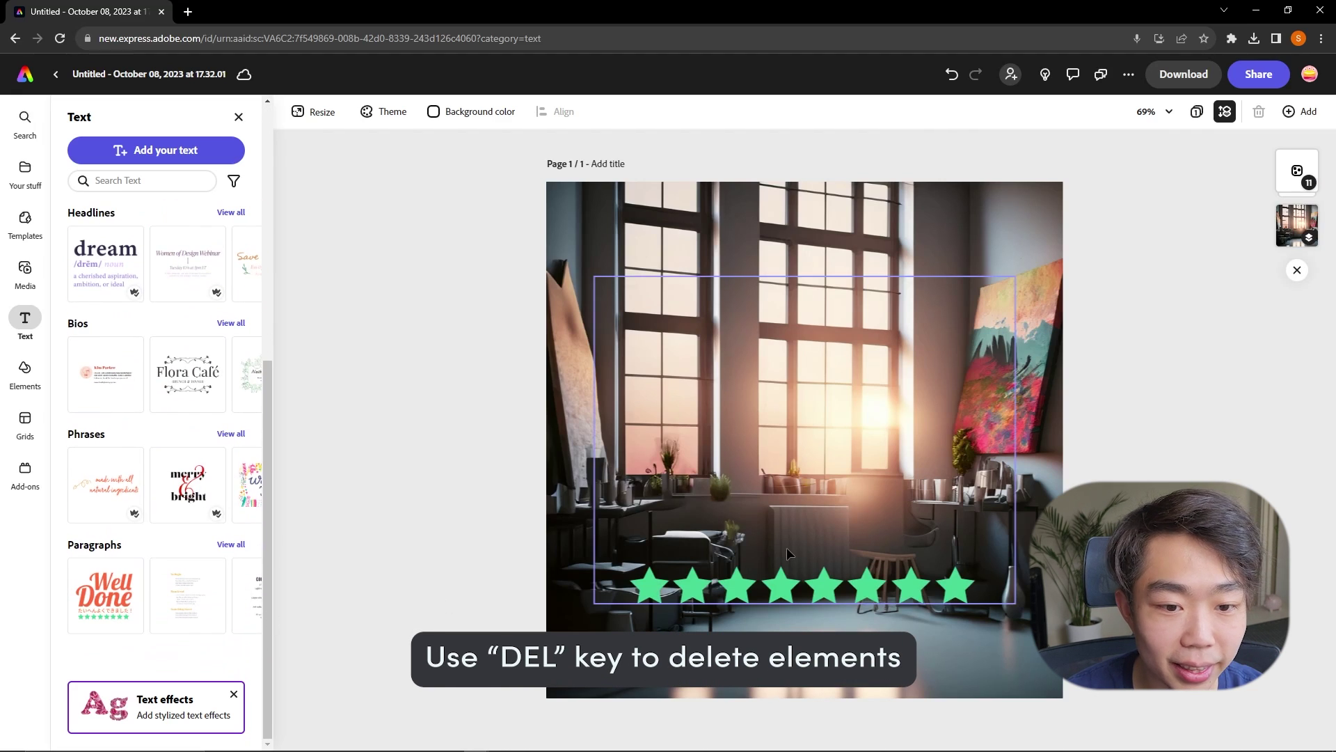
pyautogui.click(936, 336)
pyautogui.moveTo(1003, 270); pyautogui.dragTo(800, 447)
pyautogui.moveTo(756, 541); pyautogui.dragTo(740, 597)
# Position the Well Done group with its Japanese line and green stars in the lower left.
pyautogui.click(706, 541)
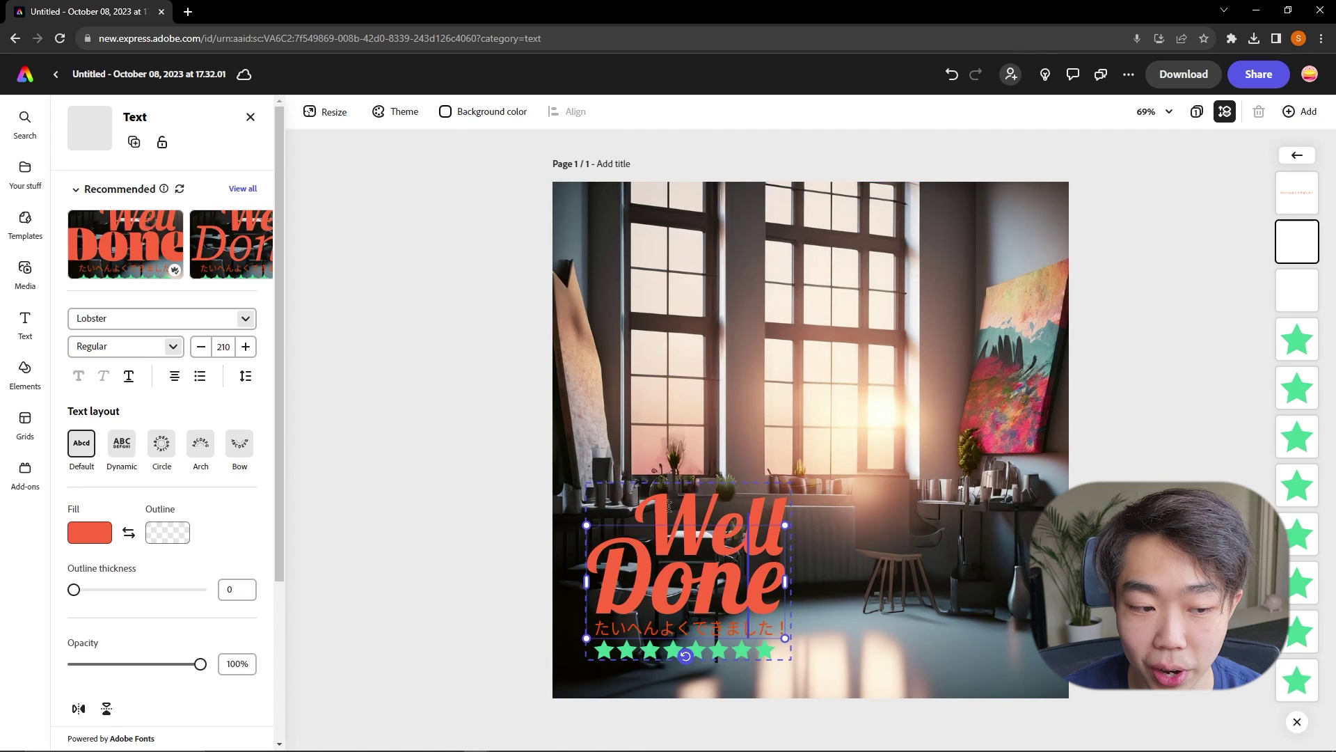
pyautogui.click(251, 117)
pyautogui.click(771, 565)
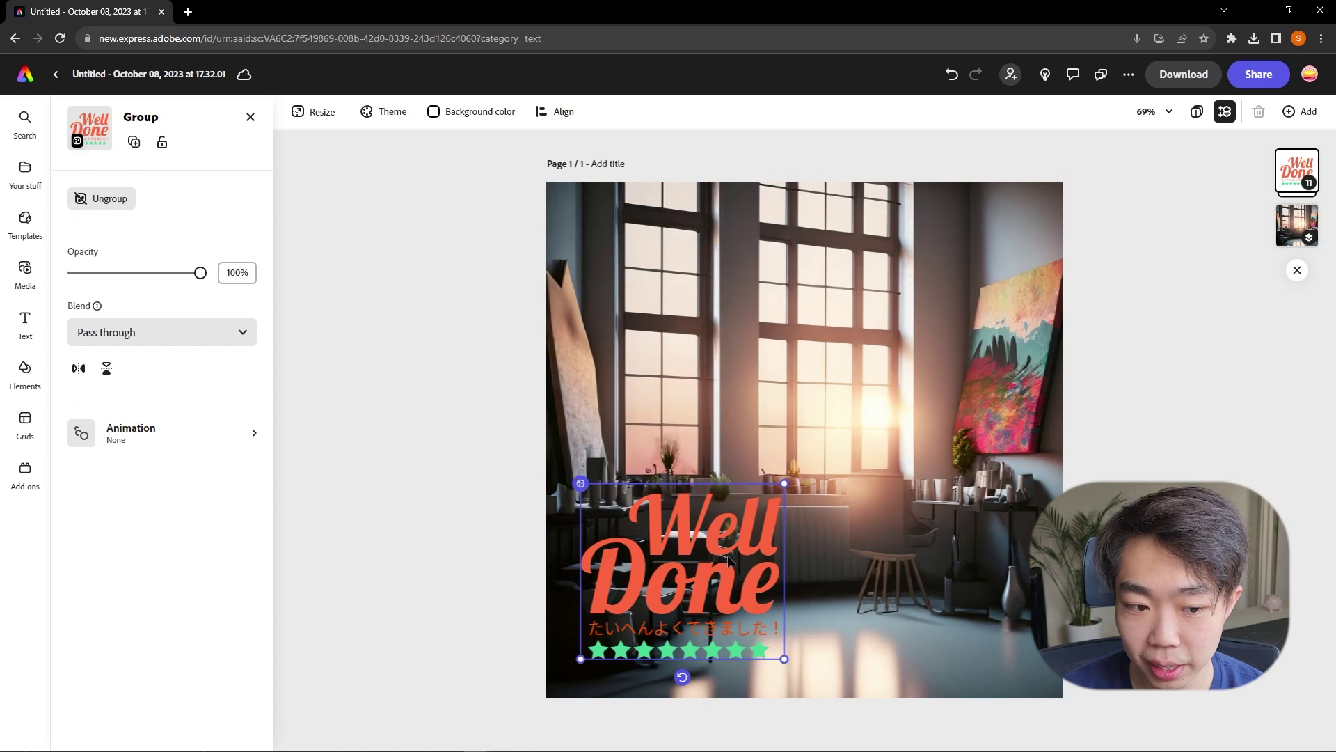
pyautogui.moveTo(731, 547); pyautogui.dragTo(766, 527)
pyautogui.moveTo(706, 581)
pyautogui.mouseDown()
pyautogui.moveTo(773, 540)
pyautogui.moveTo(701, 577)
pyautogui.moveTo(714, 580)
pyautogui.mouseUp()
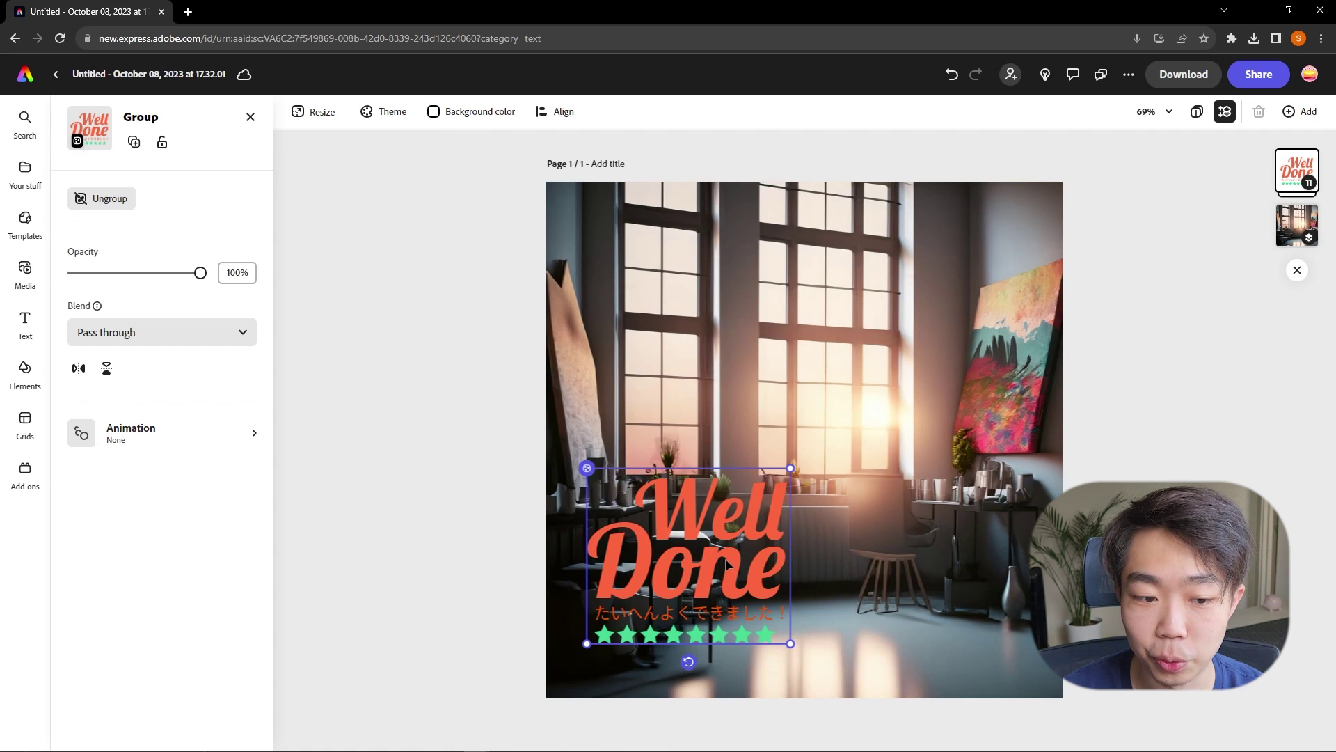
pyautogui.rightClick(725, 563)
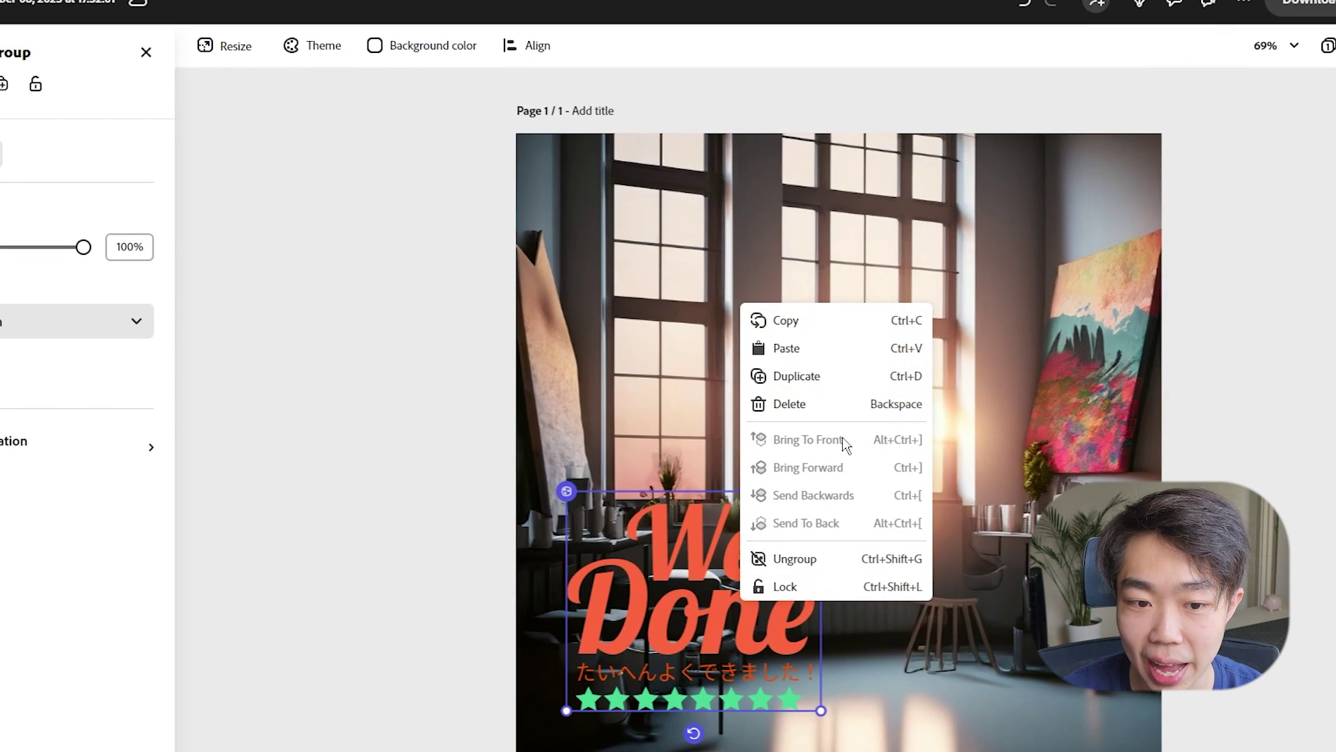
pyautogui.click(800, 559)
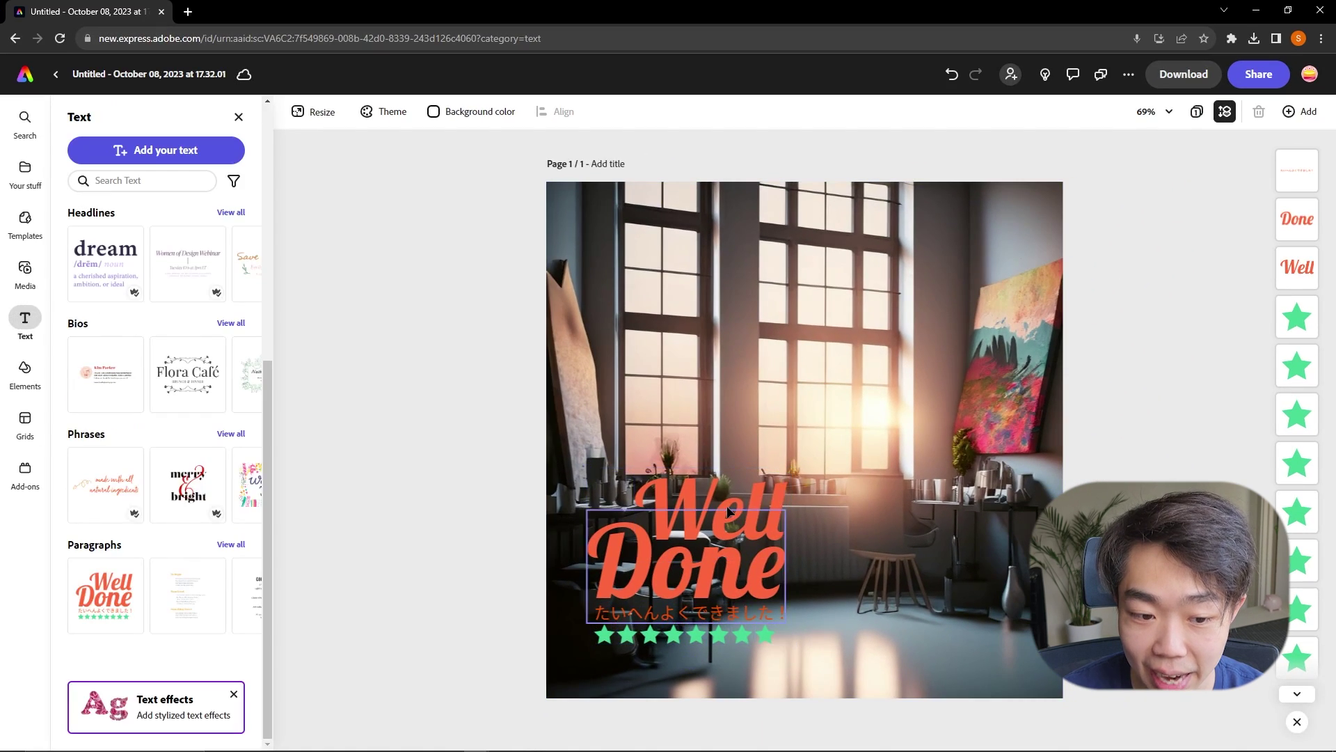
pyautogui.click(729, 512)
pyautogui.click(729, 567)
pyautogui.hotkey('shift', 'Up')
pyautogui.hotkey('shift', 'Up')
pyautogui.hotkey('shift', 'Up')
pyautogui.hotkey('shift', 'Up')
pyautogui.hotkey('shift', 'Up')
pyautogui.hotkey('shift', 'Up')
pyautogui.hotkey('shift', 'Up')
pyautogui.hotkey('shift', 'Up')
pyautogui.hotkey('shift', 'Up')
pyautogui.hotkey('shift', 'Up')
pyautogui.hotkey('shift', 'Up')
pyautogui.hotkey('shift', 'Up')
pyautogui.hotkey('shift', 'Up')
pyautogui.hotkey('shift', 'Up')
pyautogui.hotkey('shift', 'Up')
pyautogui.hotkey('shift', 'Up')
pyautogui.hotkey('shift', 'Up')
pyautogui.hotkey('shift', 'Up')
pyautogui.hotkey('shift', 'Up')
pyautogui.hotkey('shift', 'Up')
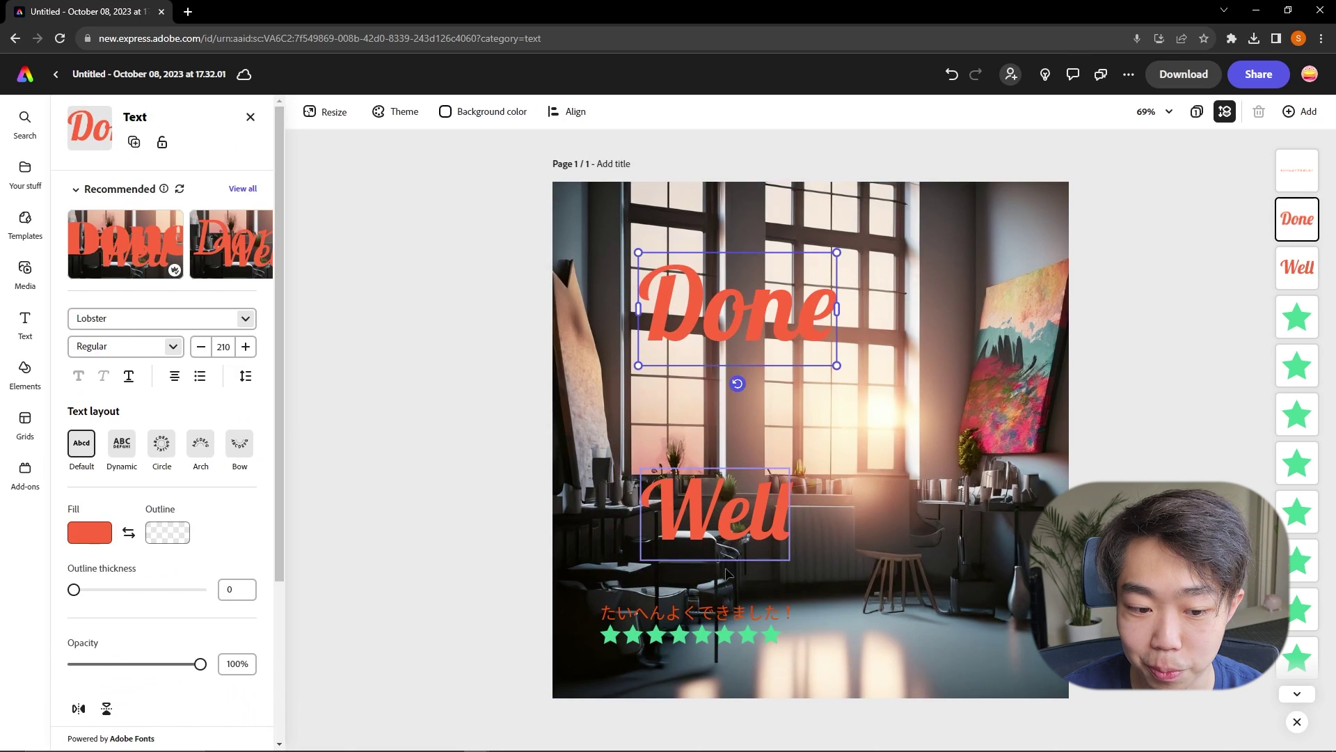
pyautogui.click(696, 614)
pyautogui.moveTo(696, 614); pyautogui.dragTo(885, 491)
pyautogui.moveTo(725, 634); pyautogui.dragTo(916, 607)
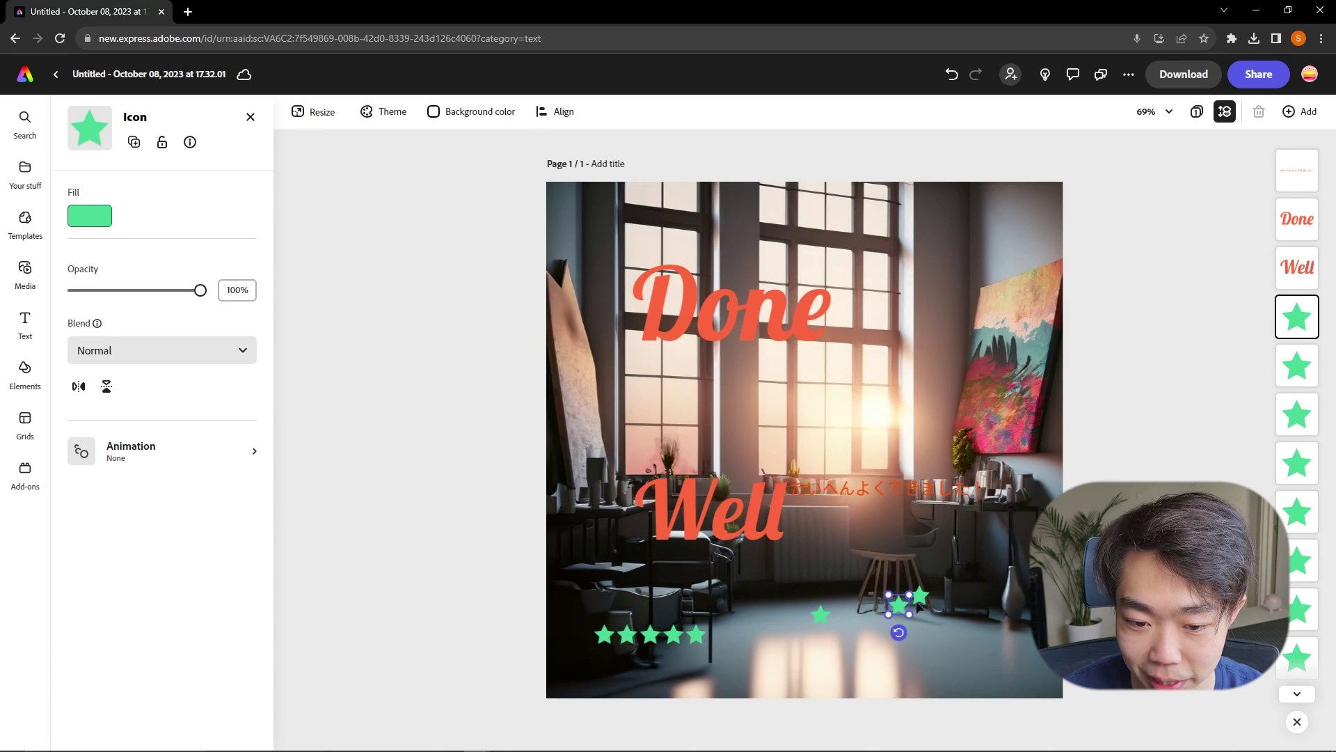
pyautogui.click(1187, 478)
pyautogui.hotkey('ctrl', 'z')
pyautogui.hotkey('ctrl', 'z')
pyautogui.hotkey('ctrl', 'z')
pyautogui.hotkey('ctrl', 'z')
pyautogui.hotkey('ctrl', 'z')
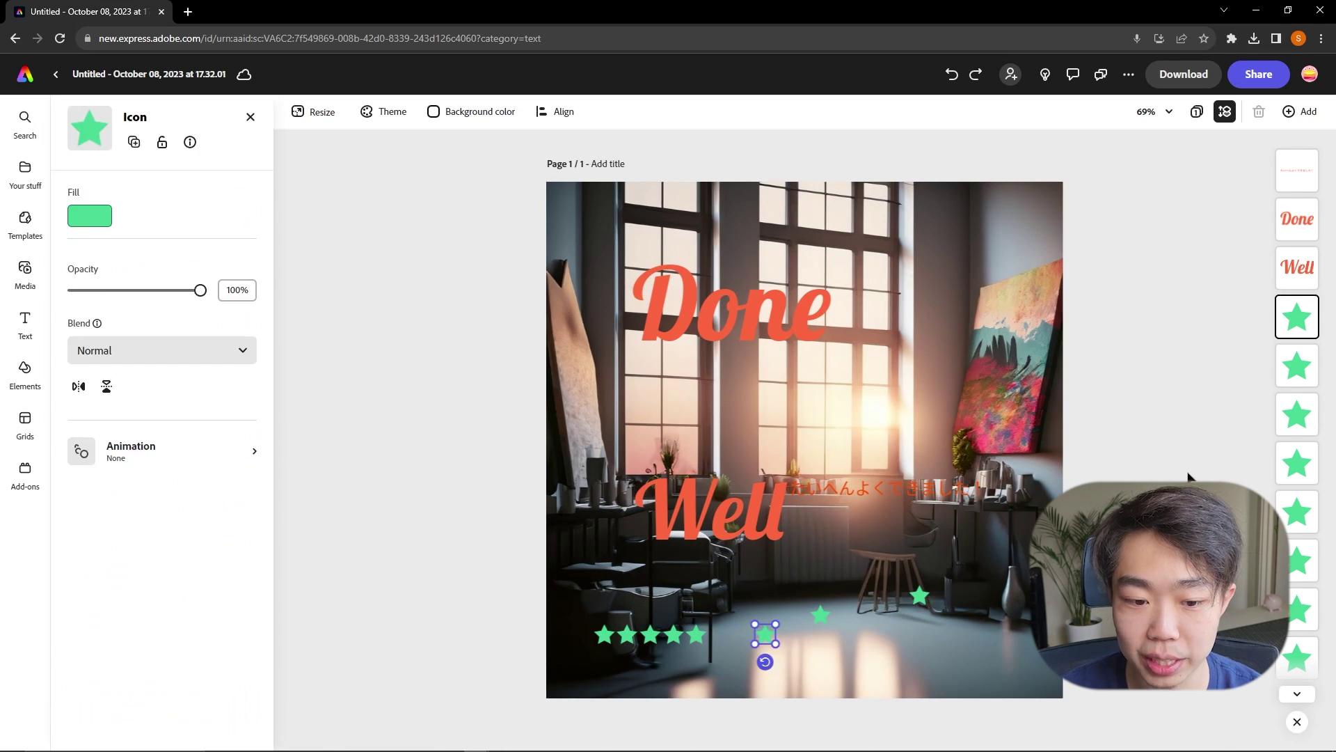
pyautogui.hotkey('ctrl', 'z')
pyautogui.hotkey('ctrl', 'z')
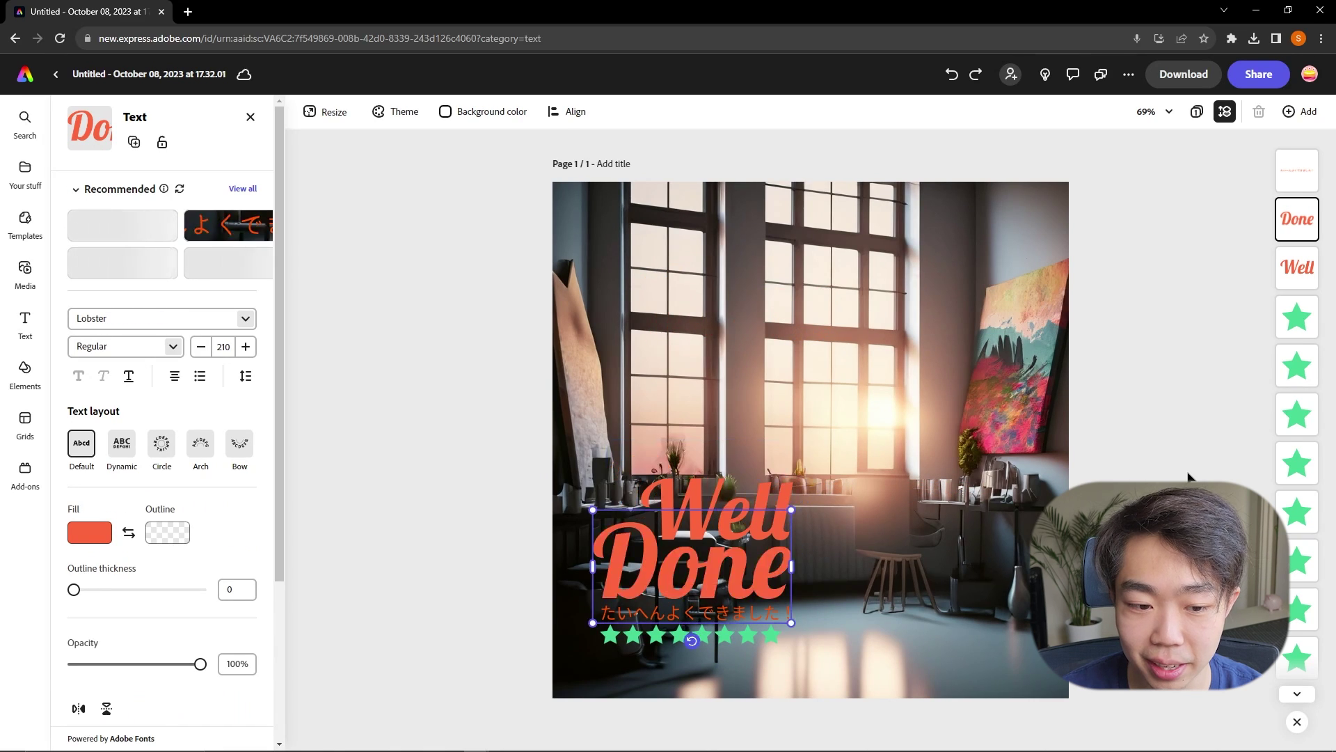
pyautogui.click(1195, 468)
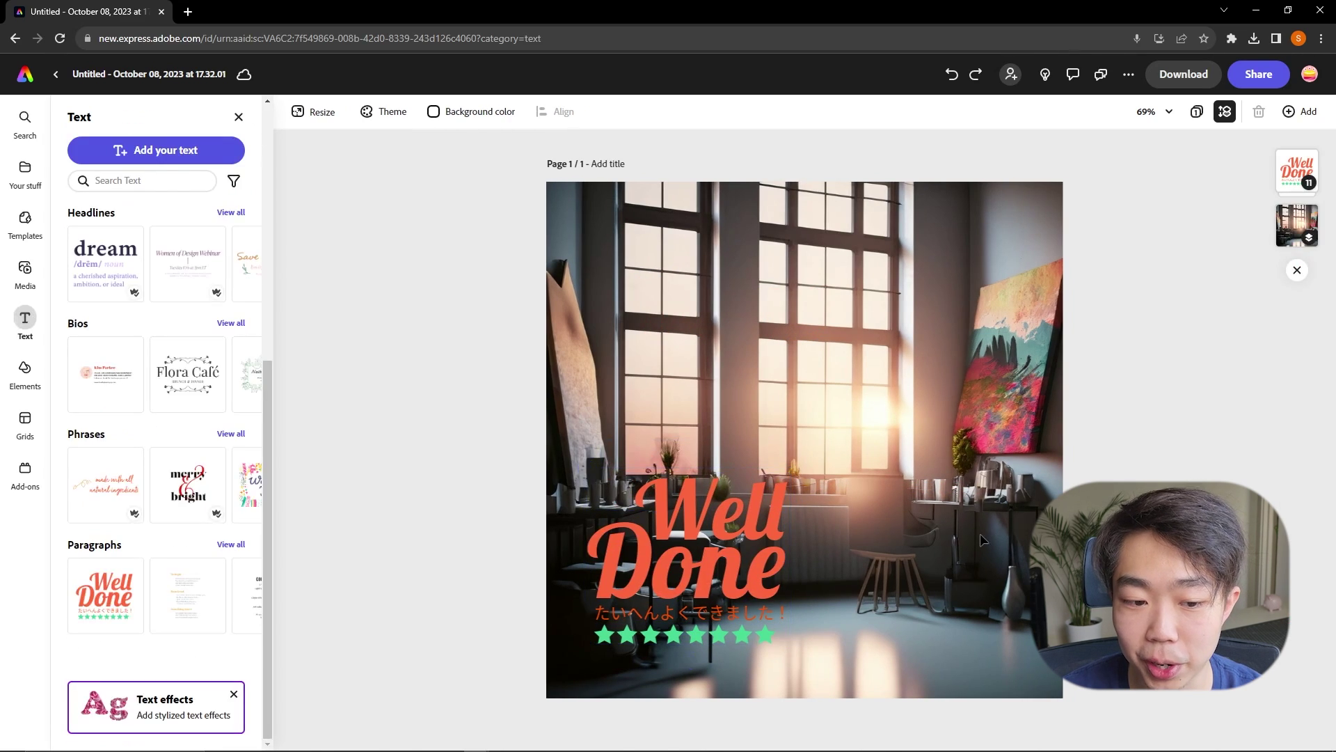
# Delete the word 'Well' from the Well Done headline.
pyautogui.doubleClick(737, 579)
pyautogui.doubleClick(701, 573)
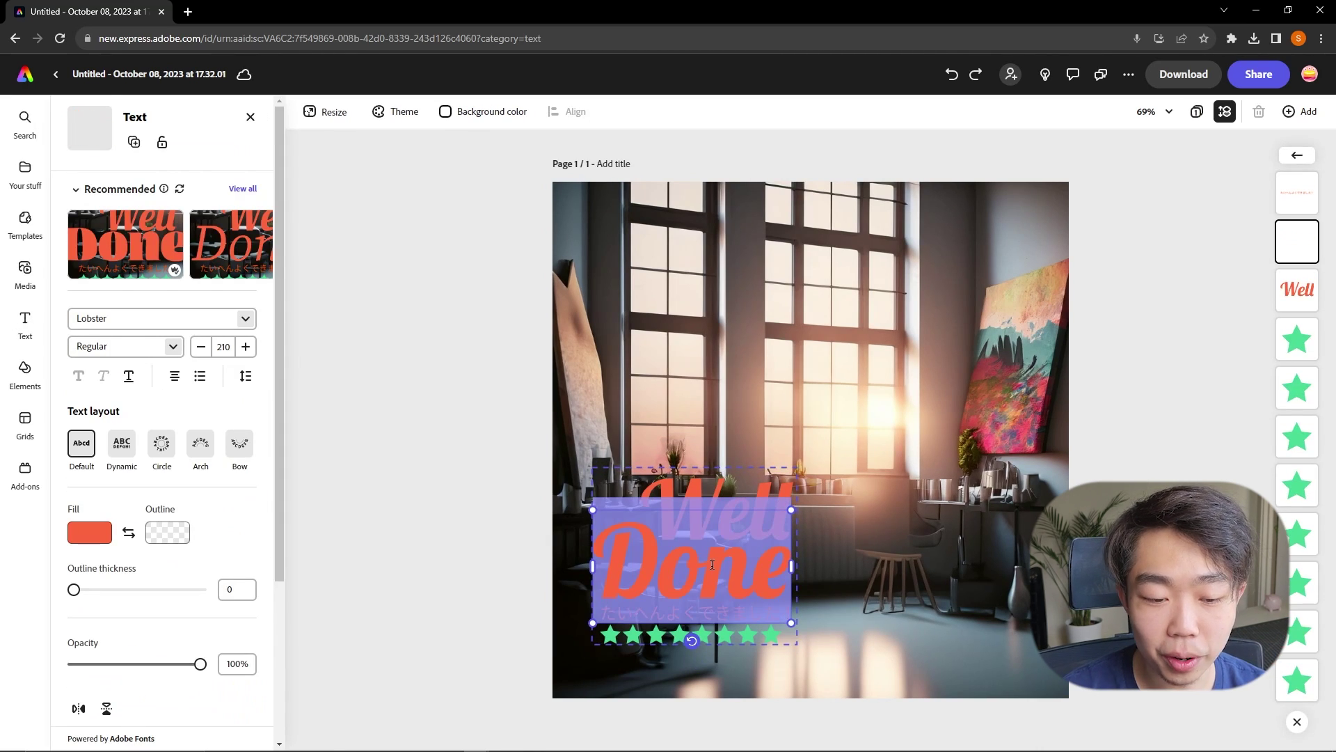
pyautogui.click(712, 493)
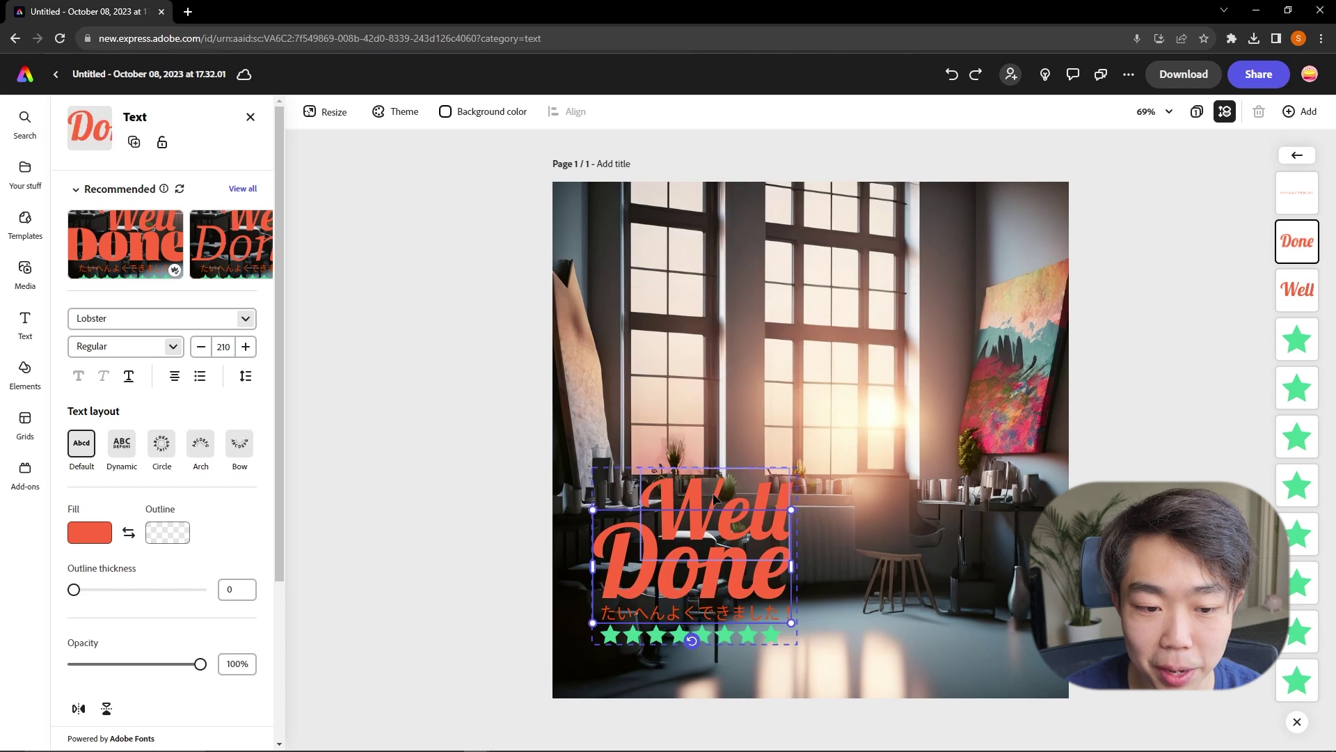
pyautogui.click(713, 492)
pyautogui.press('Delete')
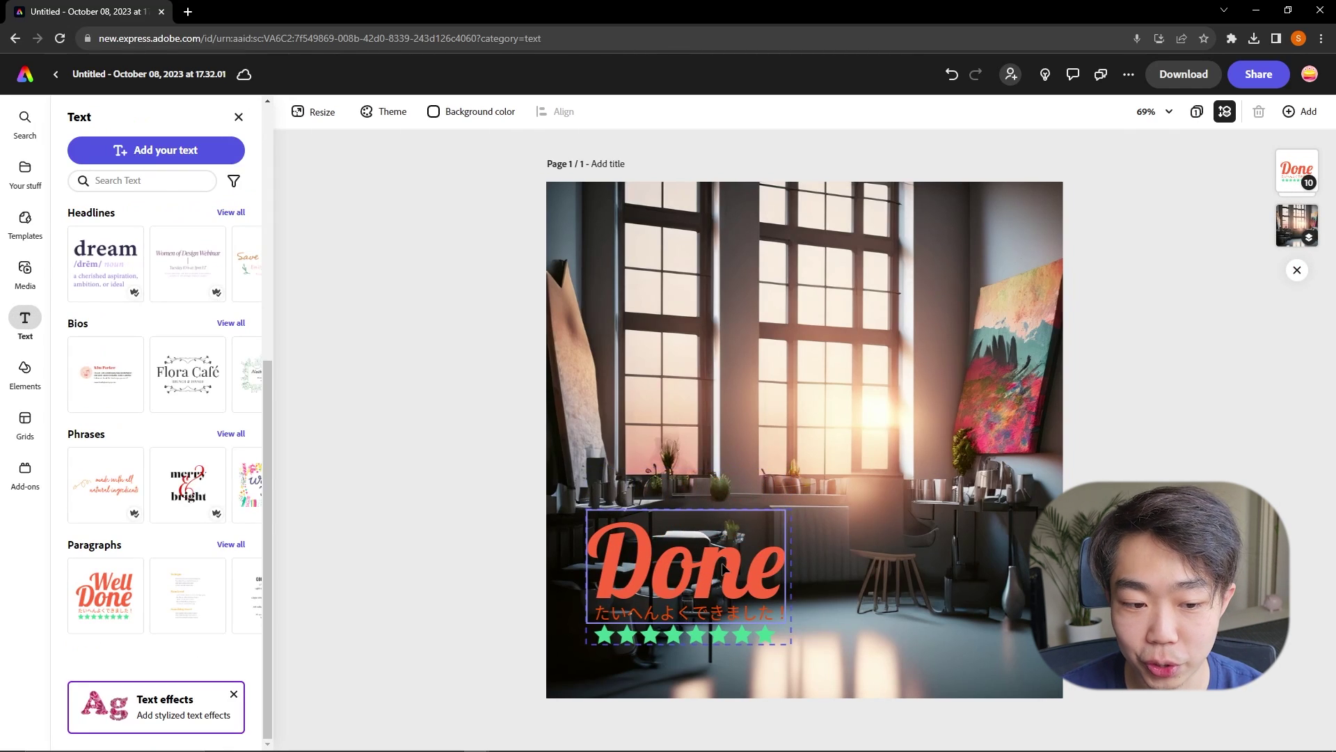
# Replace the 'Done' text with 'GOOD'.
pyautogui.click(720, 569)
pyautogui.moveTo(618, 565); pyautogui.dragTo(783, 579)
pyautogui.write('grea')
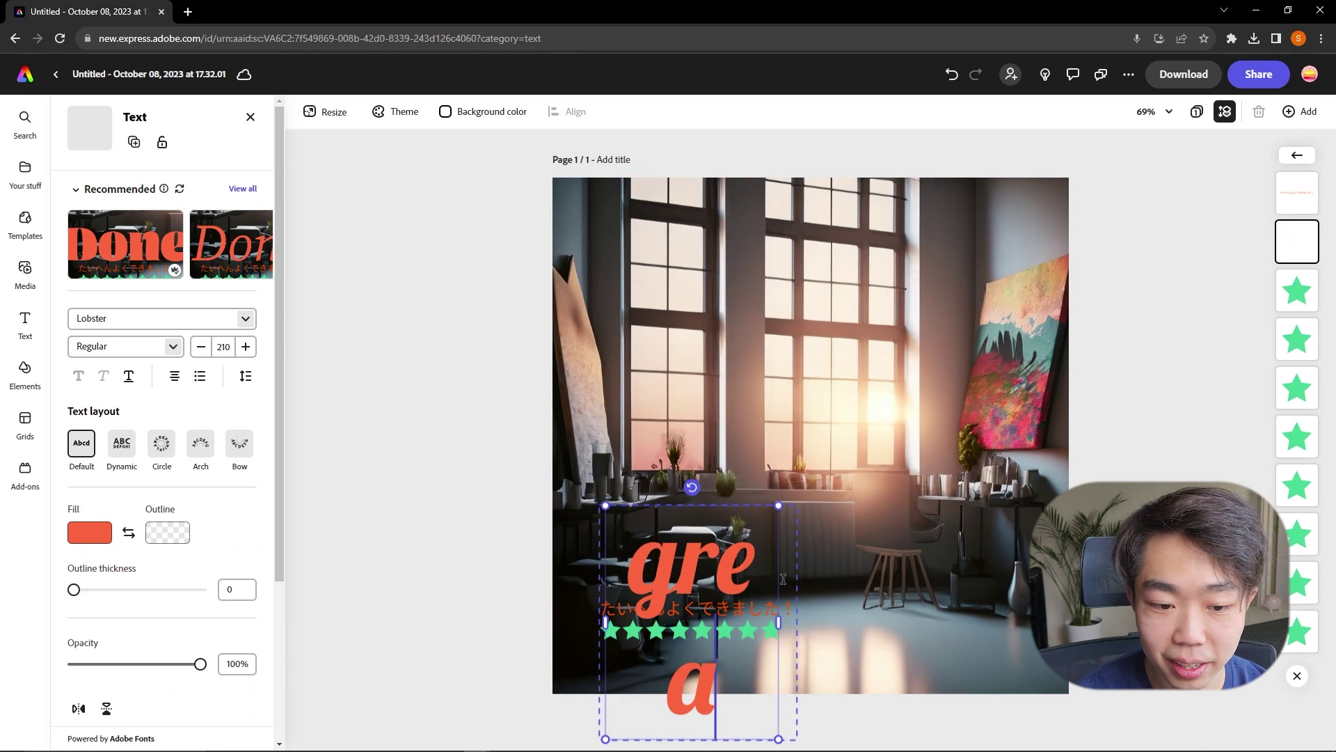
pyautogui.press('BackSpace')
pyautogui.press('BackSpace')
pyautogui.press('BackSpace')
pyautogui.press('BackSpace')
pyautogui.write('GOOD')
pyautogui.press('BackSpace')
pyautogui.press('BackSpace')
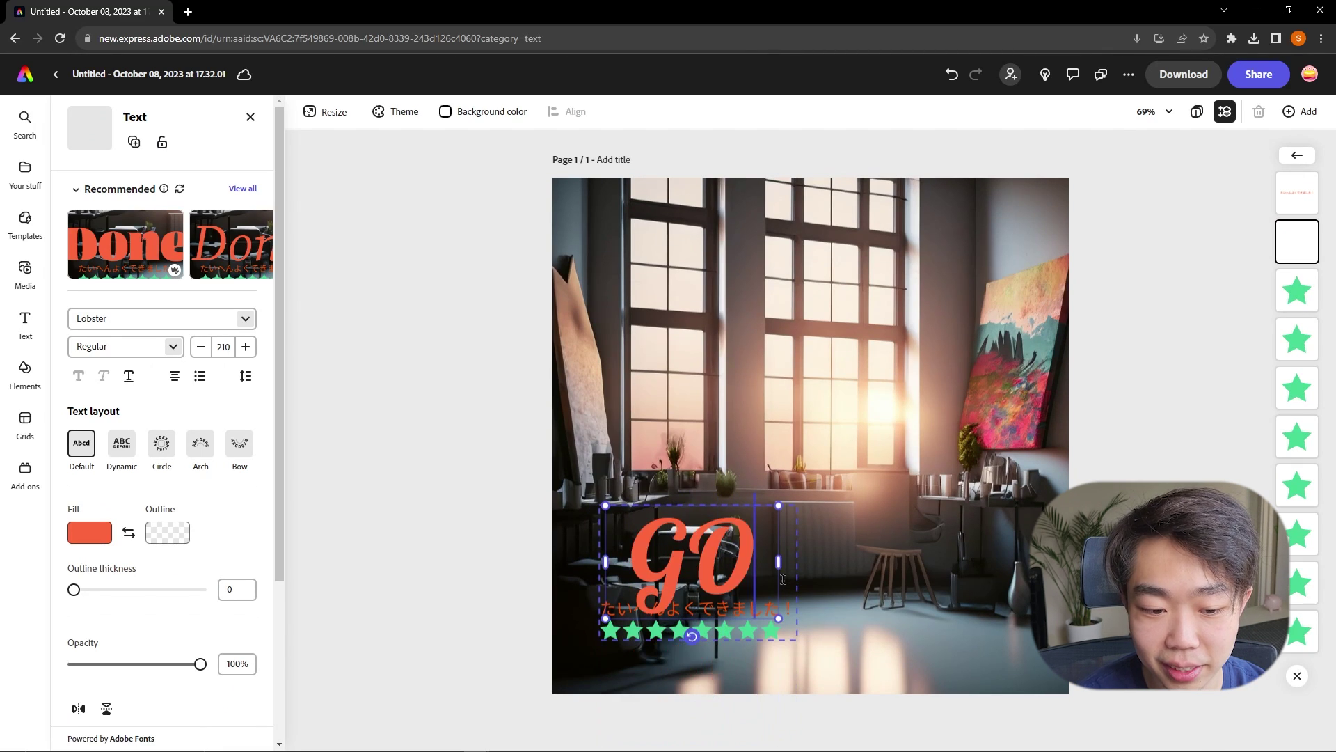
pyautogui.write('OD')
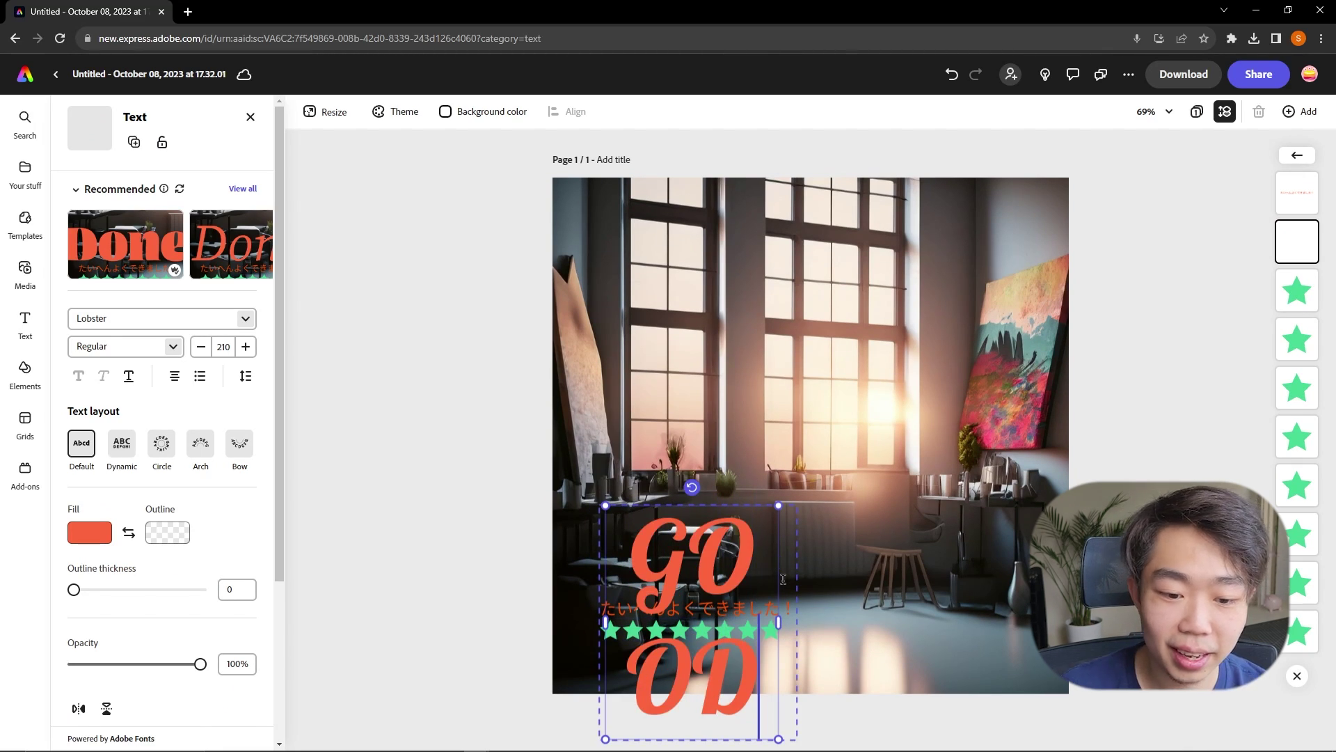
# Scale the GOOD text box, widen it onto one line, and nudge it up slightly.
pyautogui.moveTo(779, 507)
pyautogui.mouseDown()
pyautogui.moveTo(811, 489)
pyautogui.moveTo(774, 510)
pyautogui.mouseUp()
pyautogui.moveTo(775, 633); pyautogui.dragTo(863, 600)
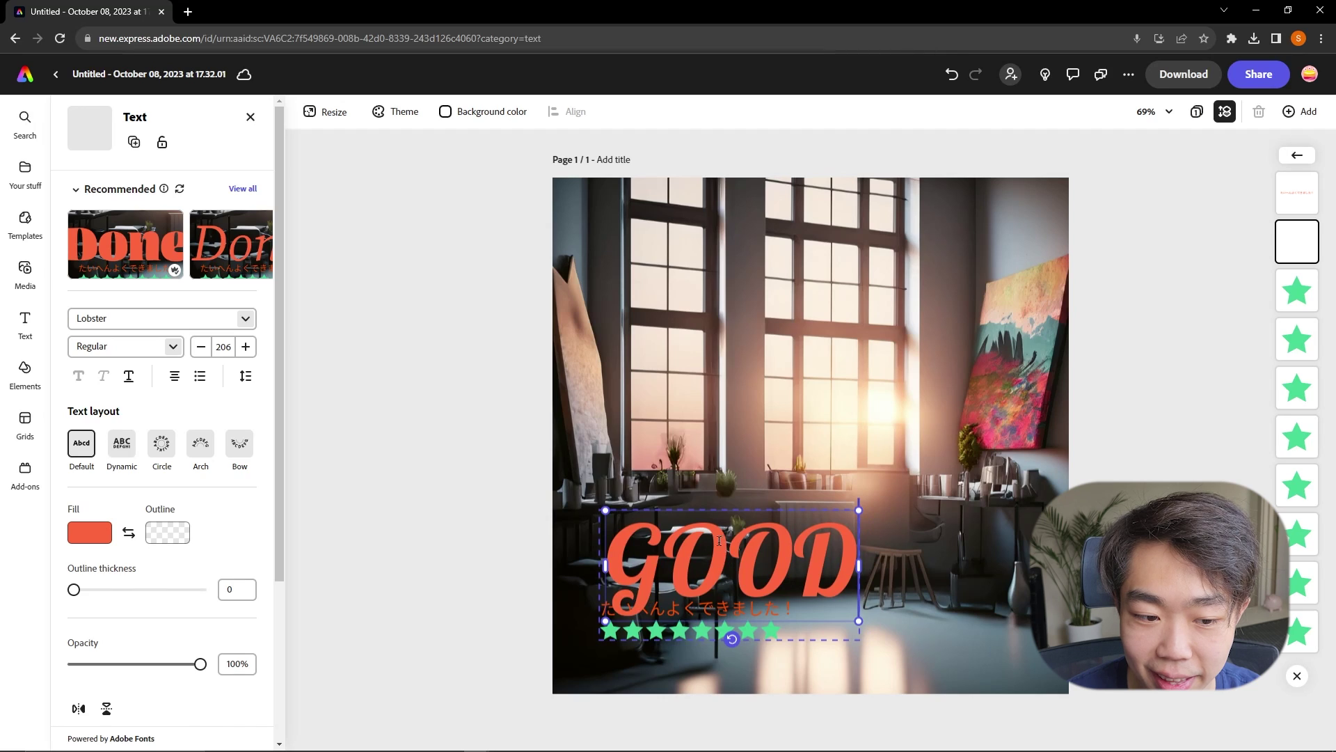
pyautogui.moveTo(766, 625); pyautogui.dragTo(759, 597)
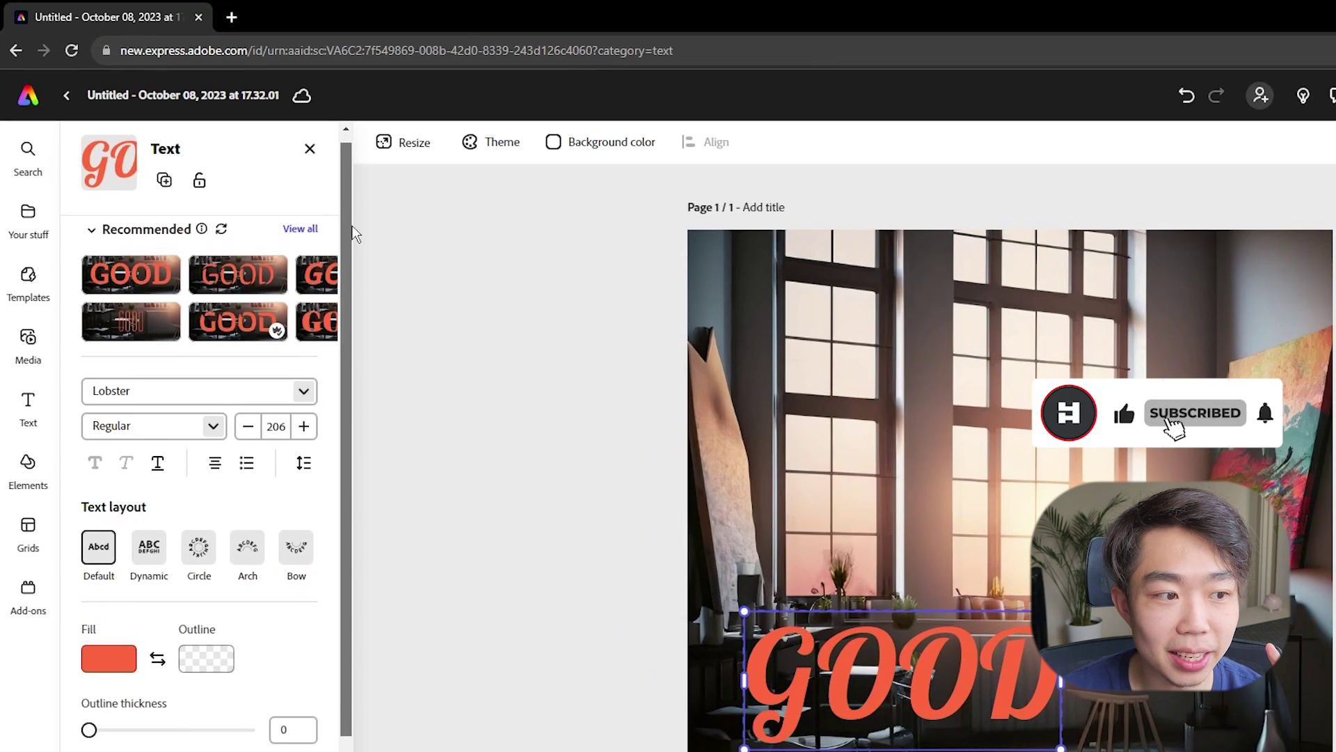
# Apply the SirinStencil suggested style to the GOOD headline.
pyautogui.scroll(-3, 274, 381)
pyautogui.scroll(3, 339, 483)
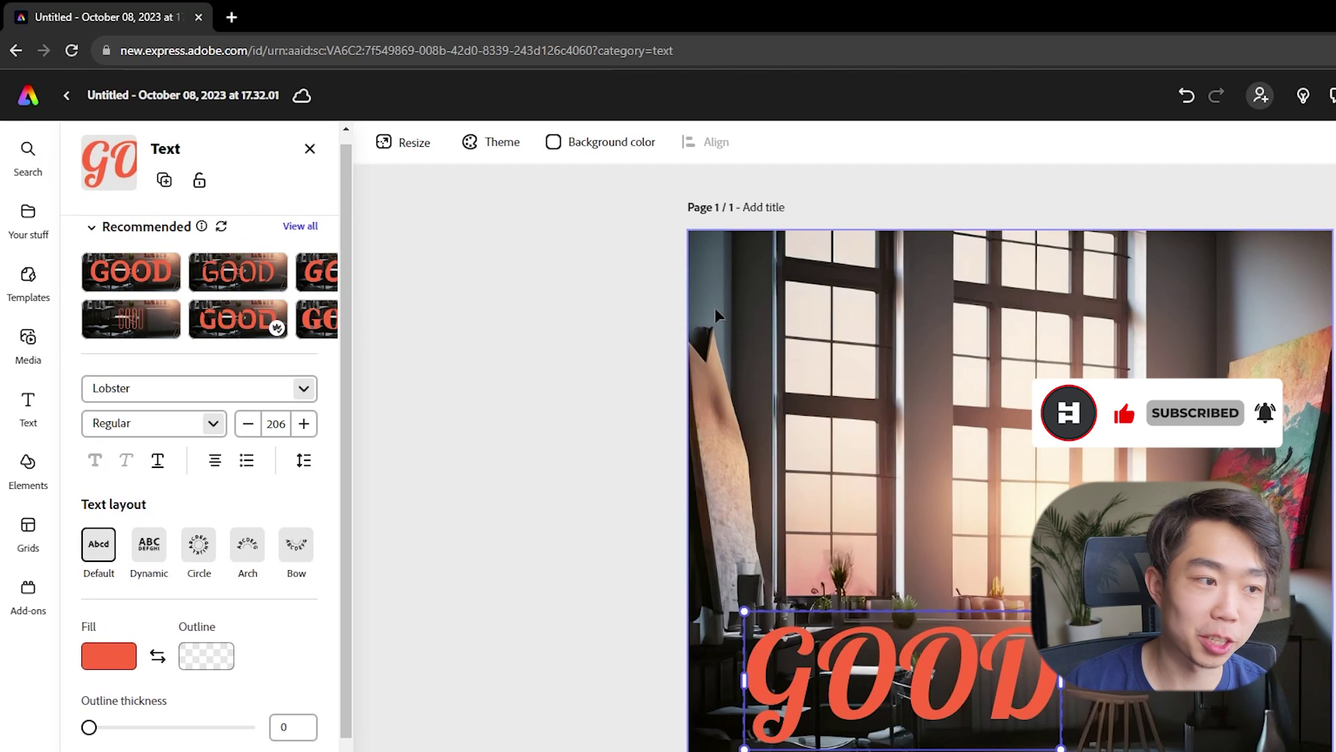
pyautogui.click(206, 306)
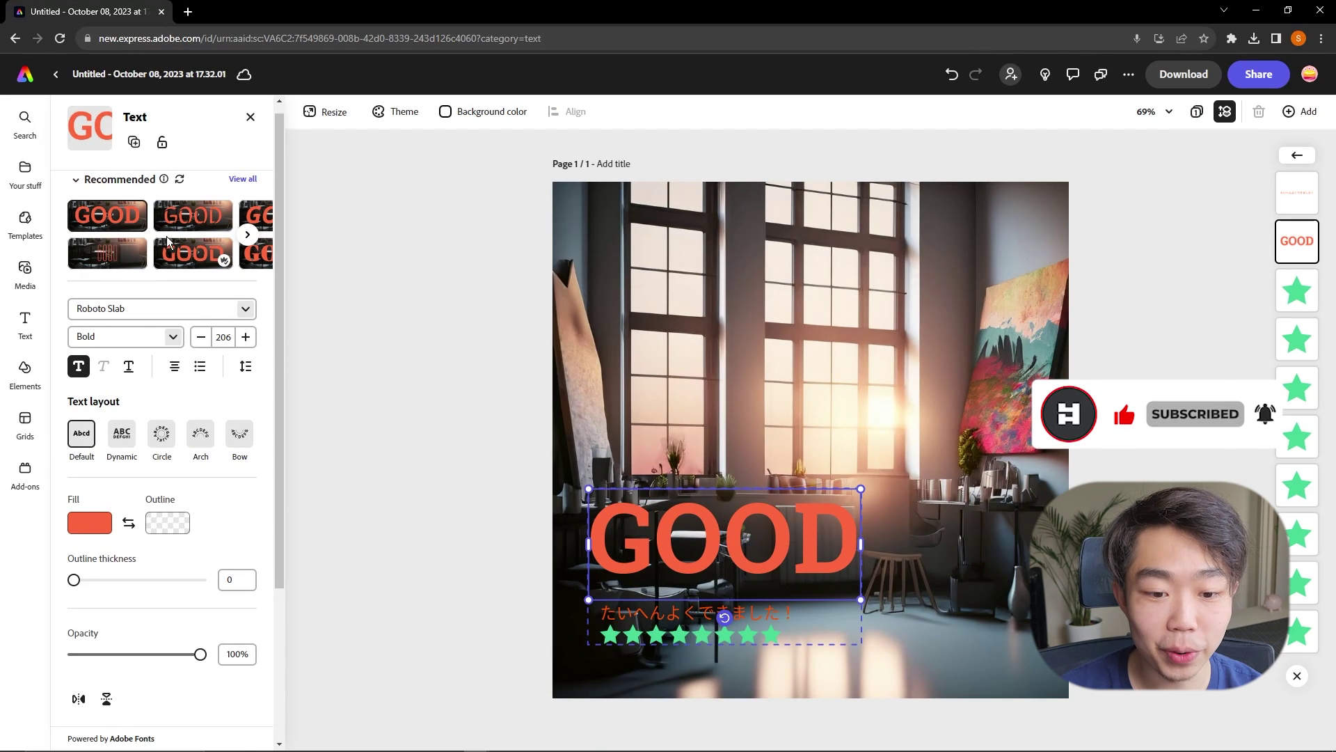
pyautogui.click(257, 222)
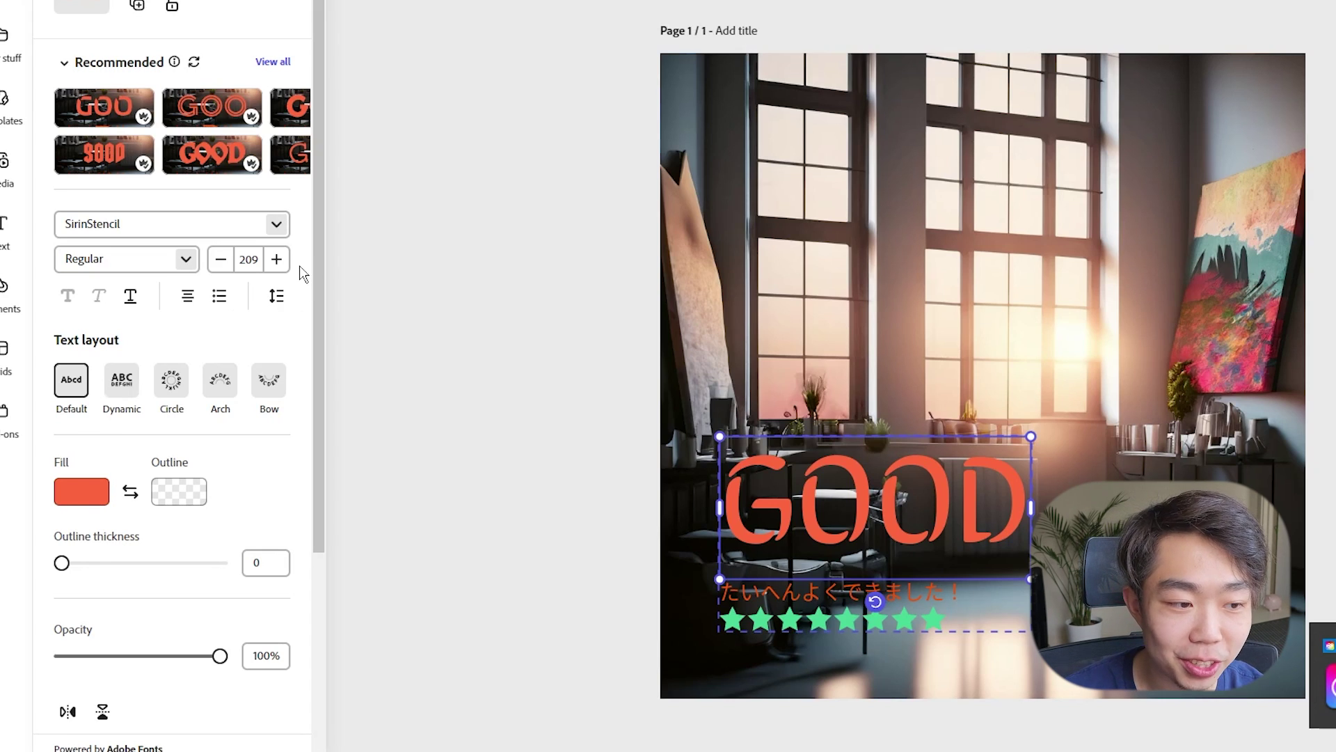
# Try Circle, Arch and Bow layouts on GOOD, then keep it straight with Default.
pyautogui.click(278, 299)
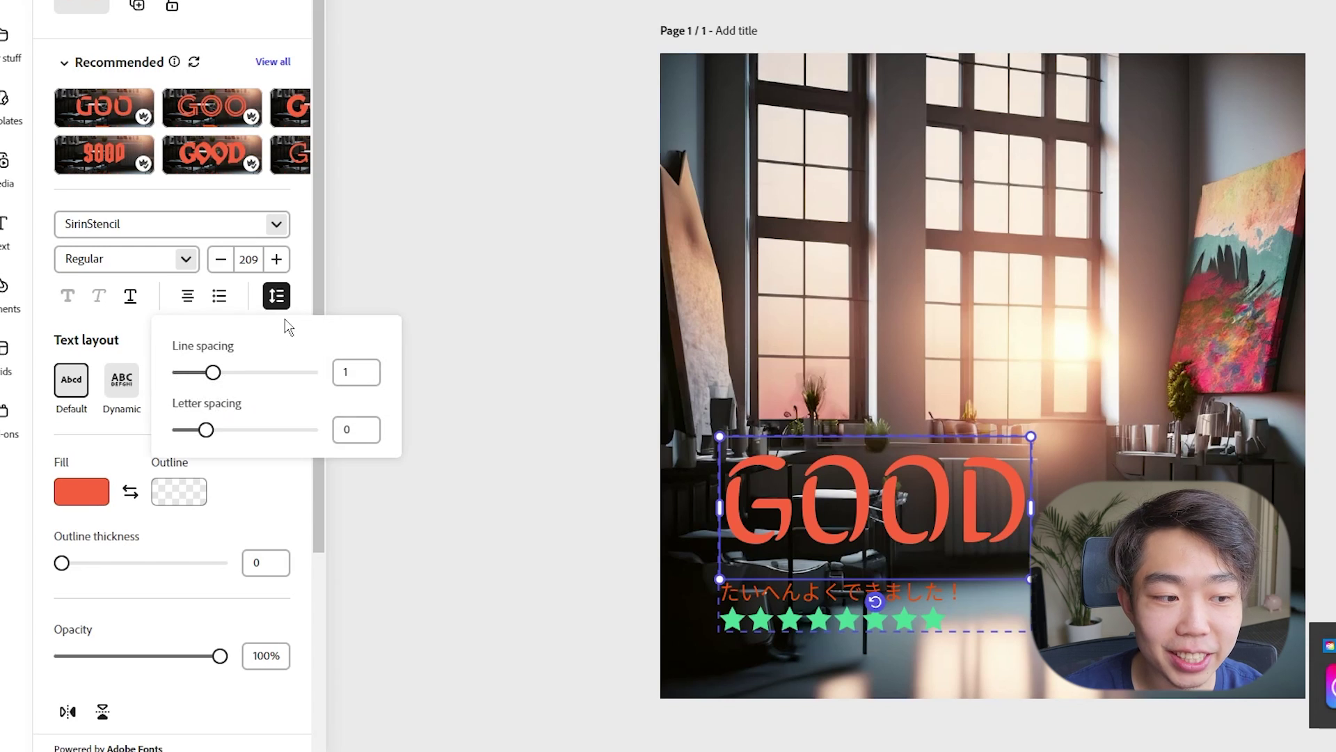
pyautogui.click(315, 294)
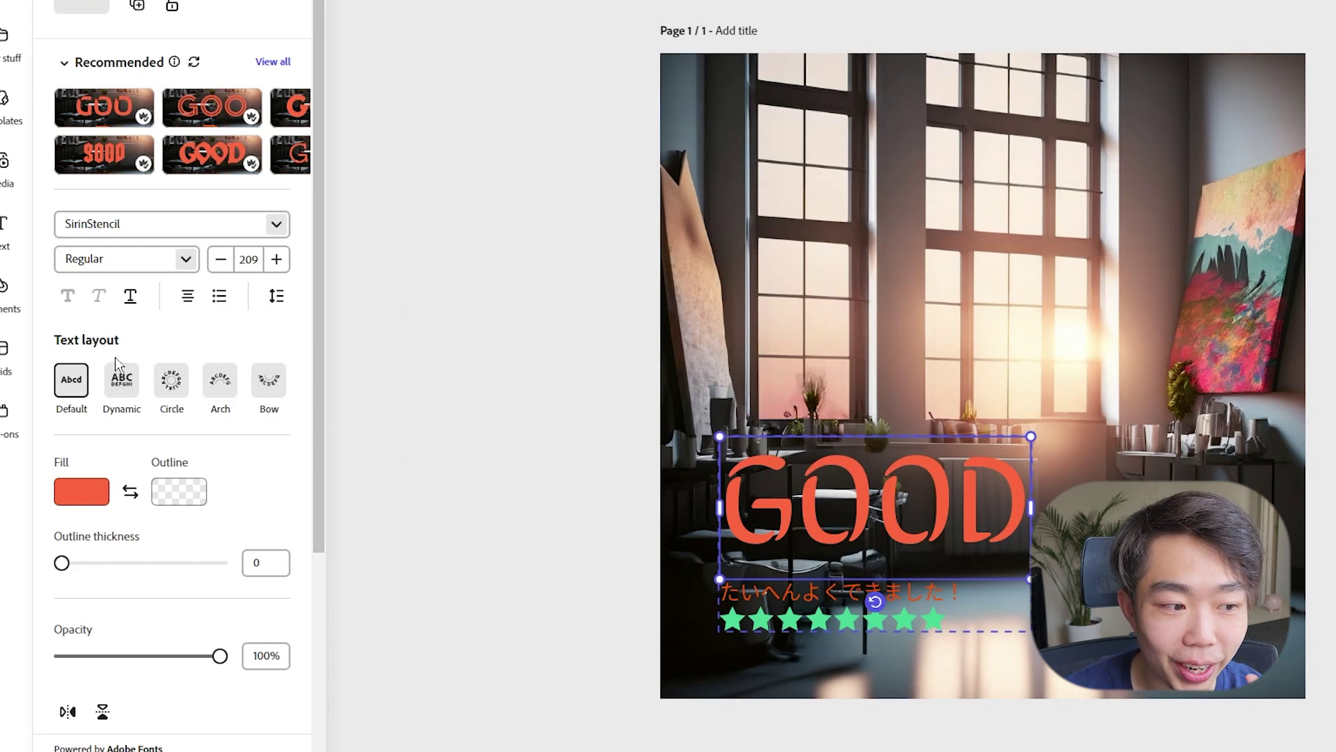
pyautogui.click(176, 393)
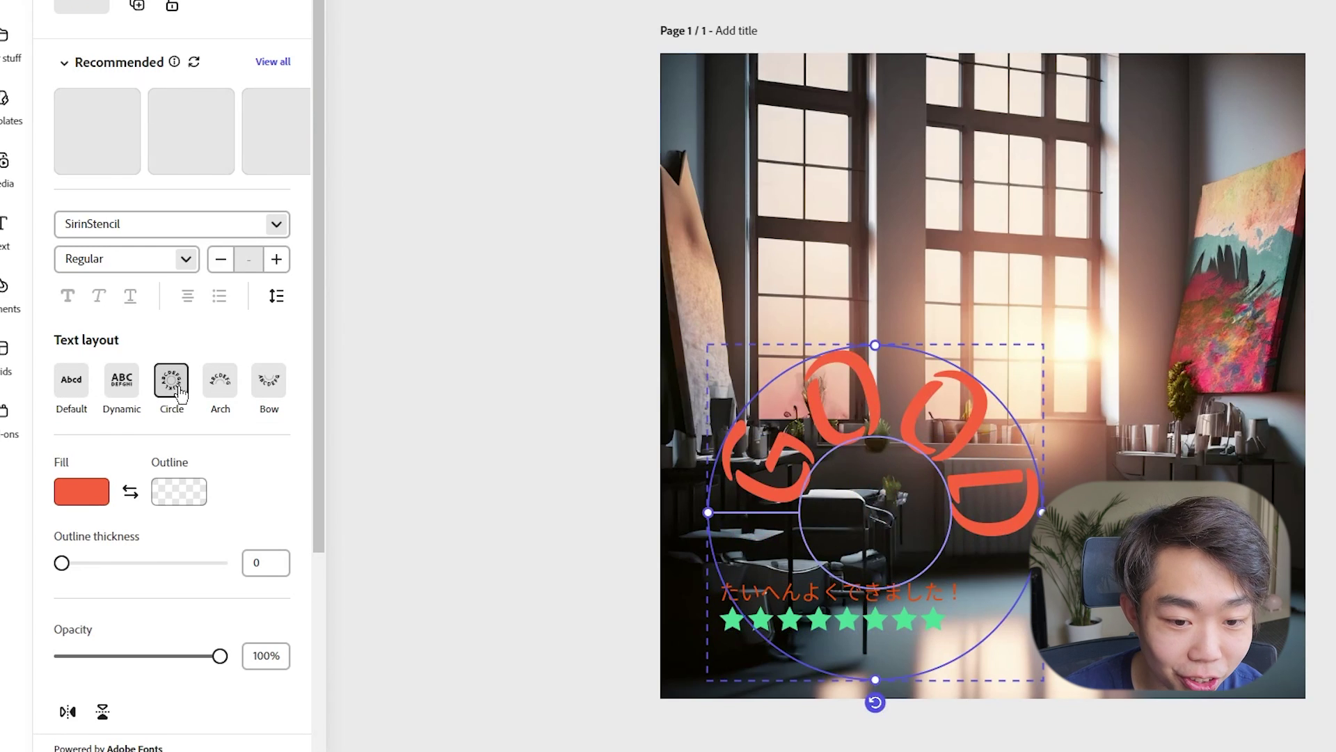
pyautogui.click(220, 382)
pyautogui.click(279, 392)
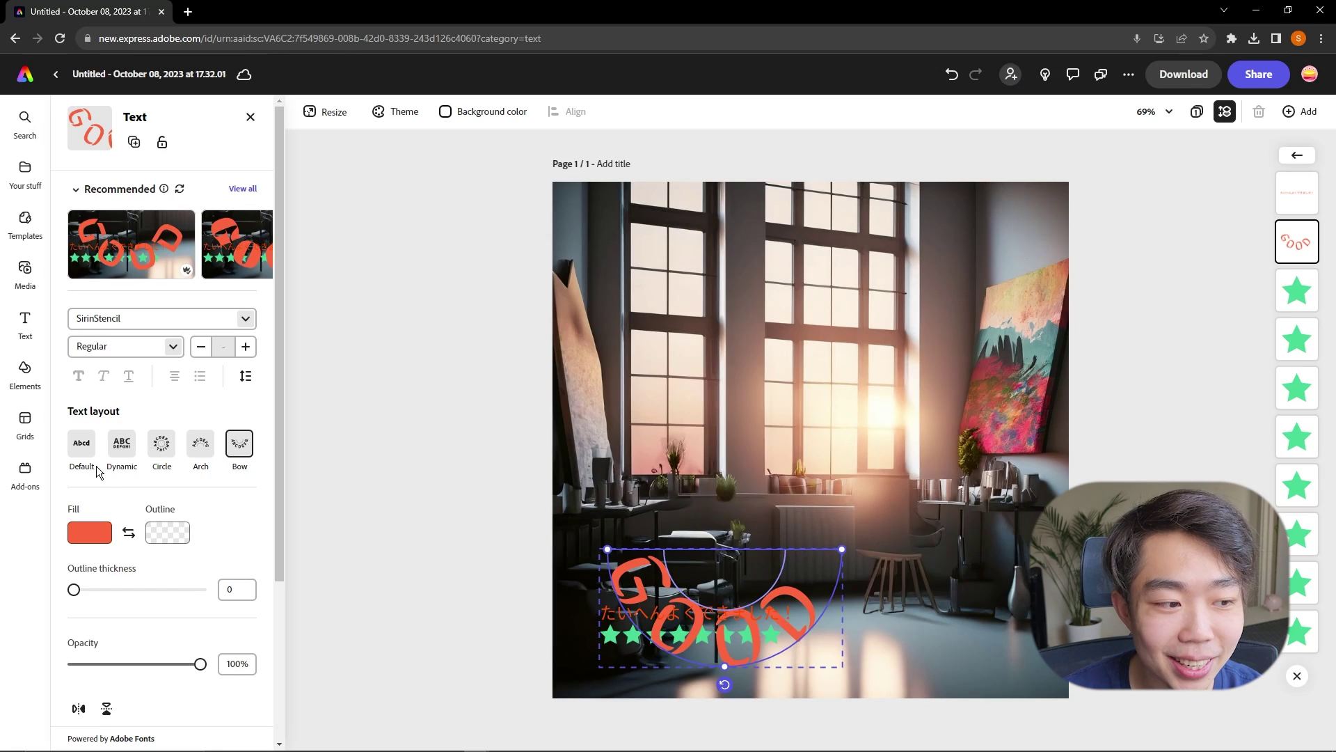
pyautogui.click(96, 465)
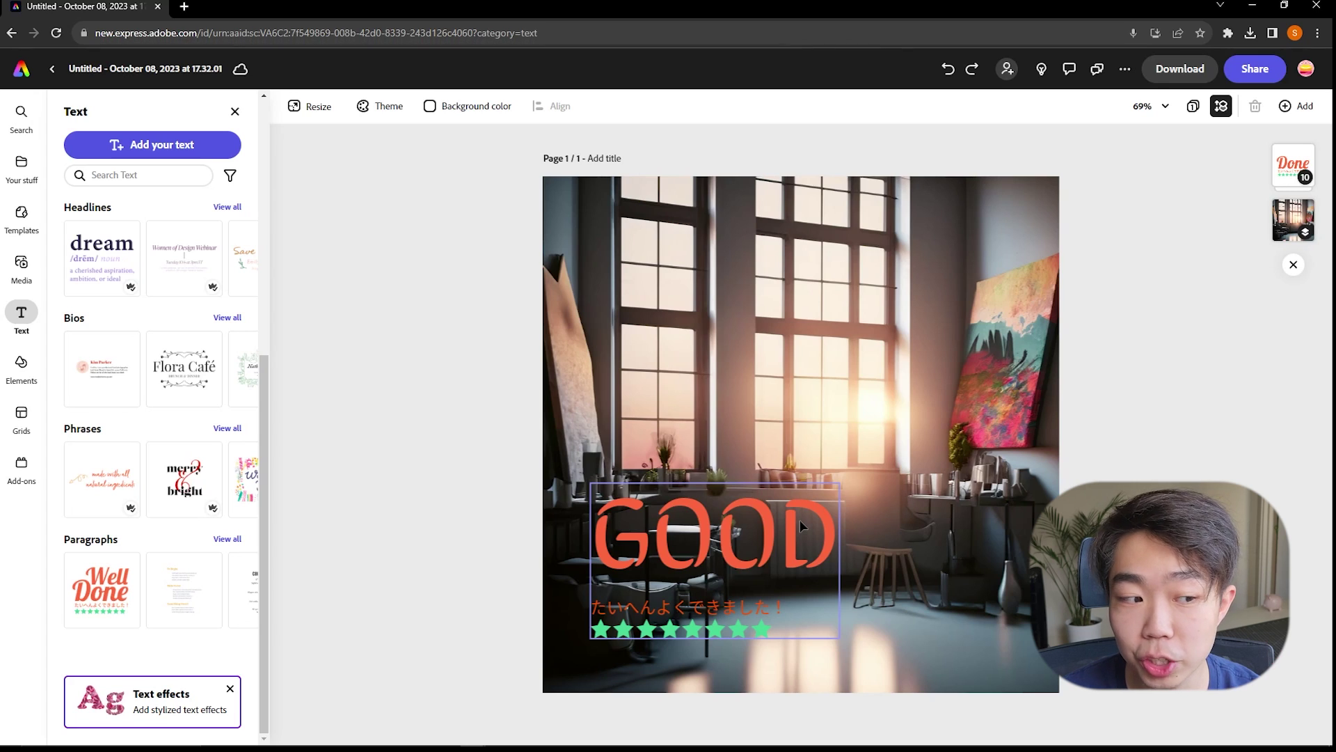
# Fill the GOOD headline with a cream tone sampled from the sunlit photo.
pyautogui.click(798, 526)
pyautogui.click(795, 521)
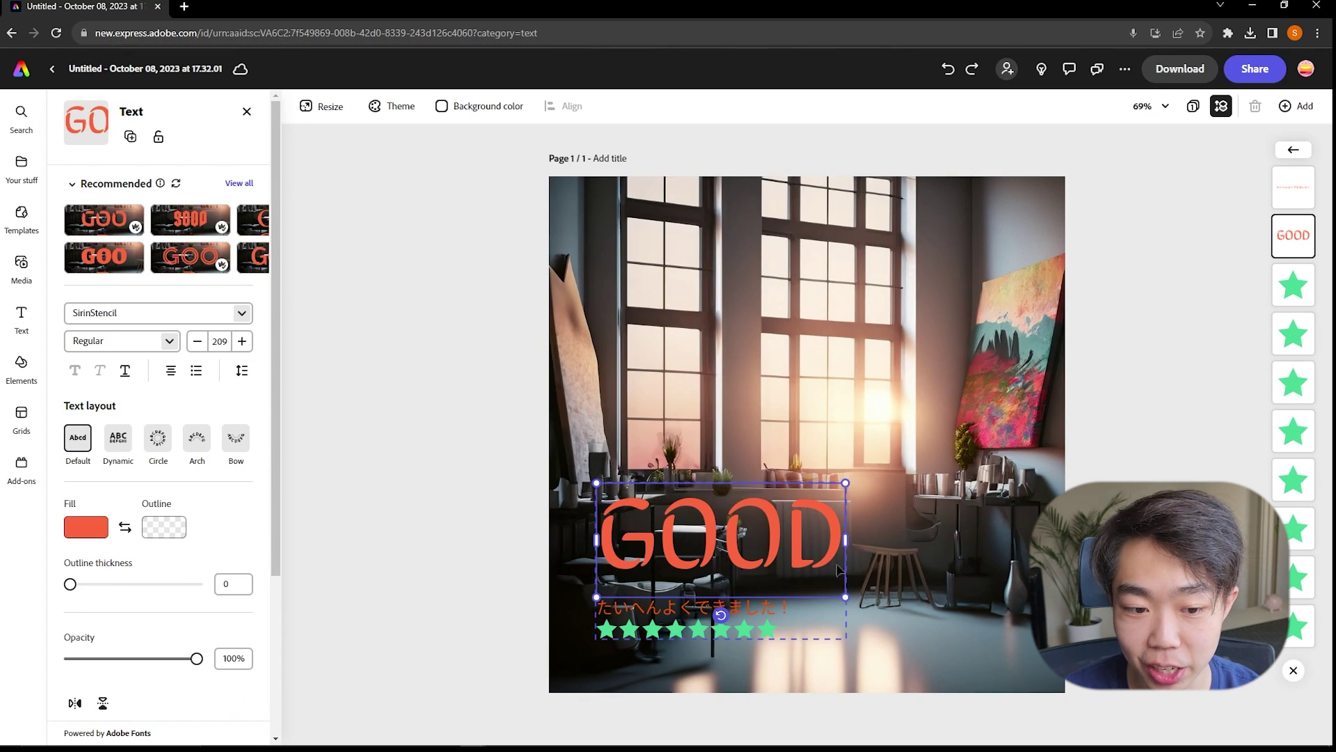
pyautogui.click(85, 527)
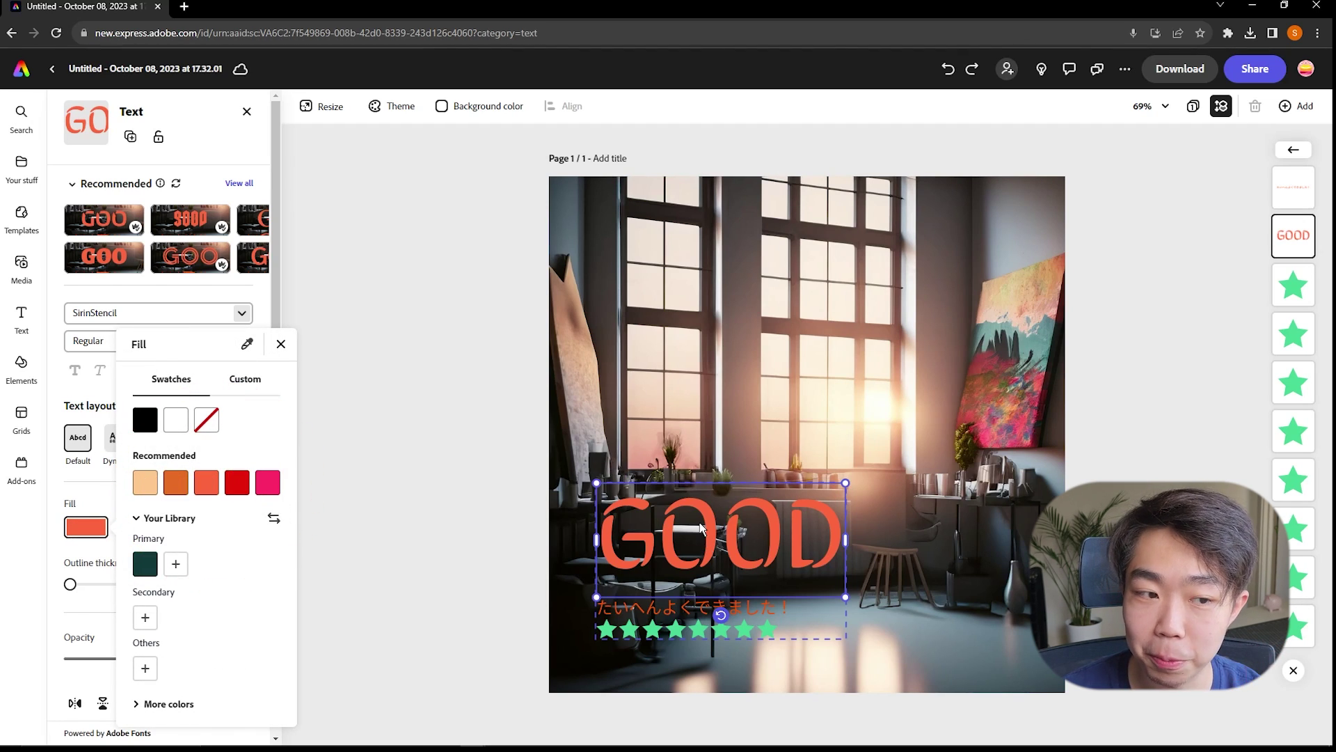
pyautogui.click(246, 345)
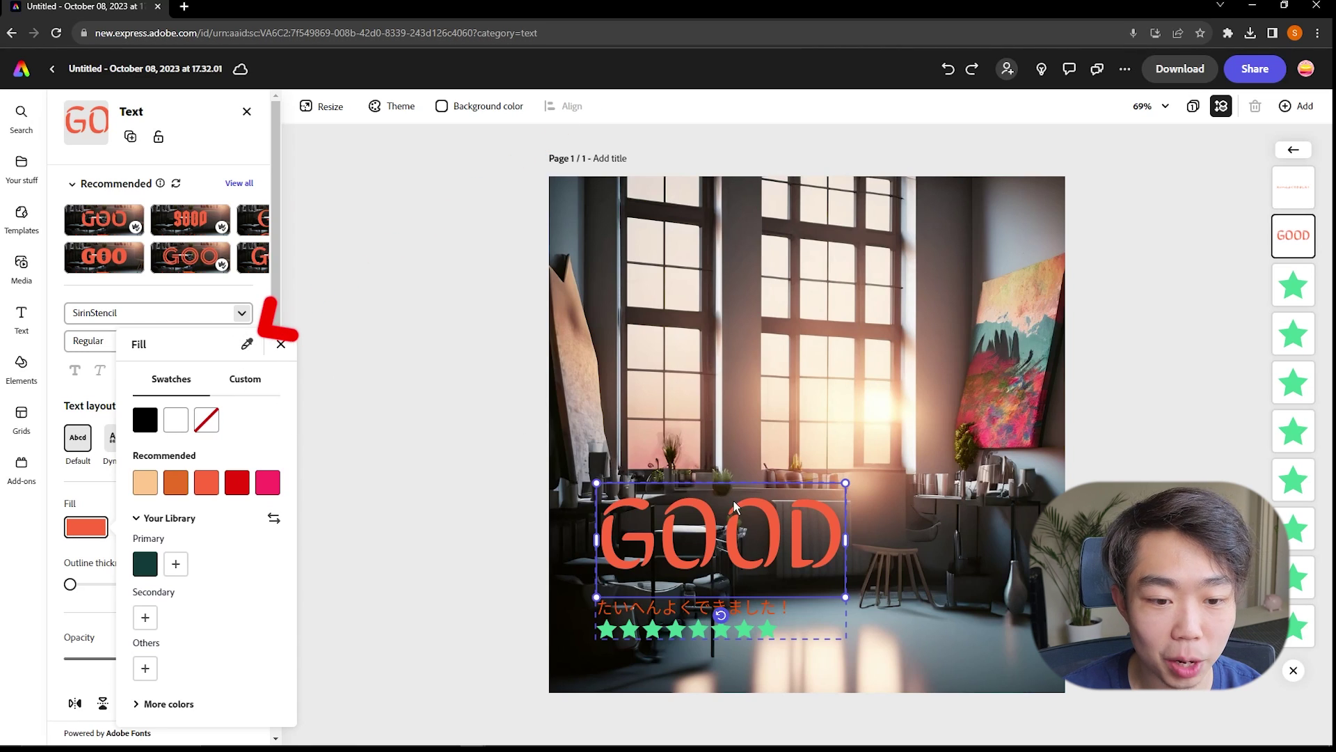
pyautogui.click(877, 666)
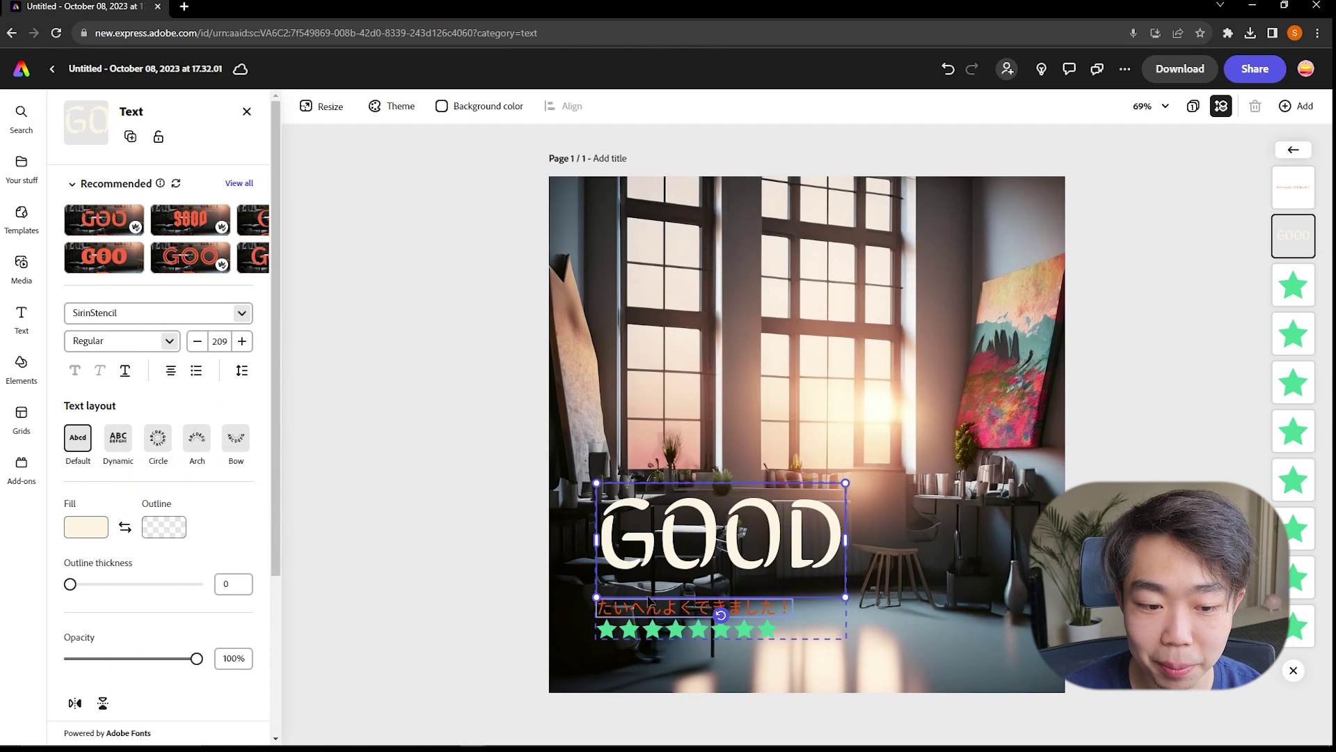
# Colour the Japanese subtitle with the same cream tone sampled from the photo.
pyautogui.click(821, 621)
pyautogui.click(778, 613)
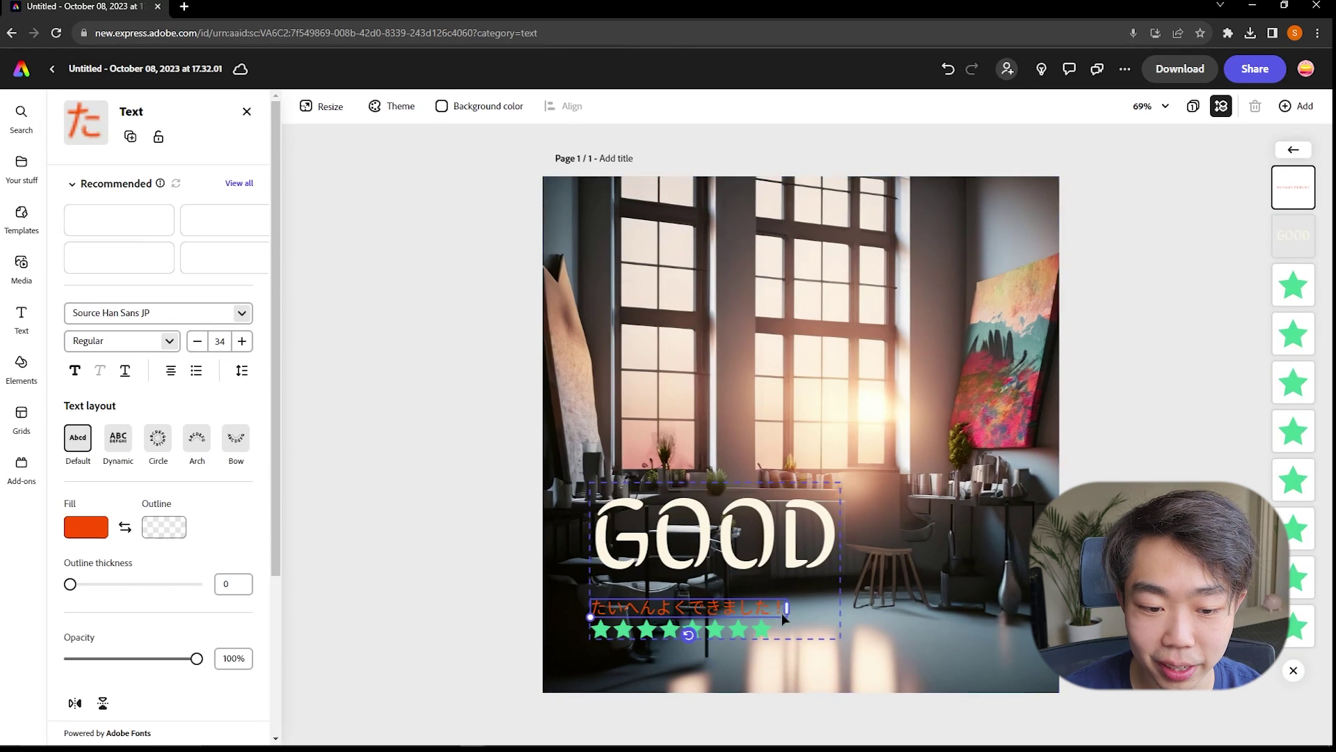
pyautogui.click(73, 530)
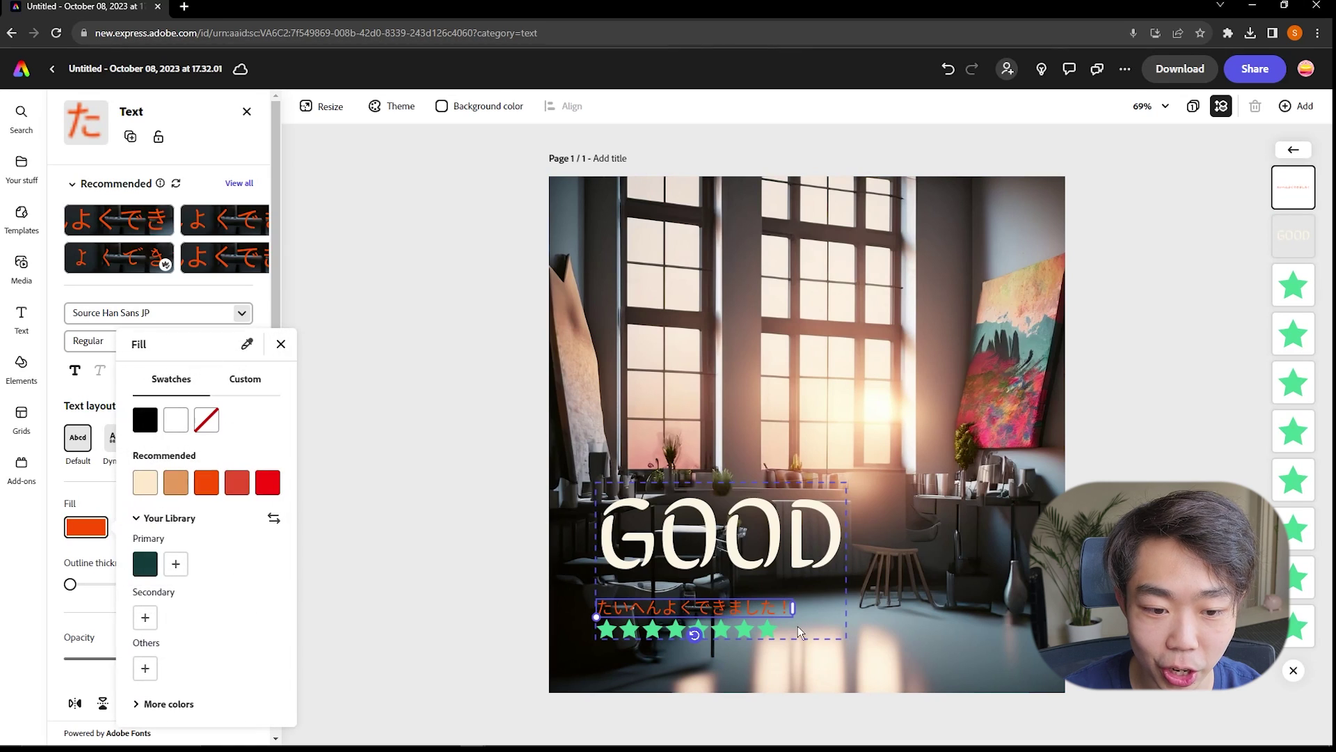
pyautogui.click(247, 343)
pyautogui.click(874, 654)
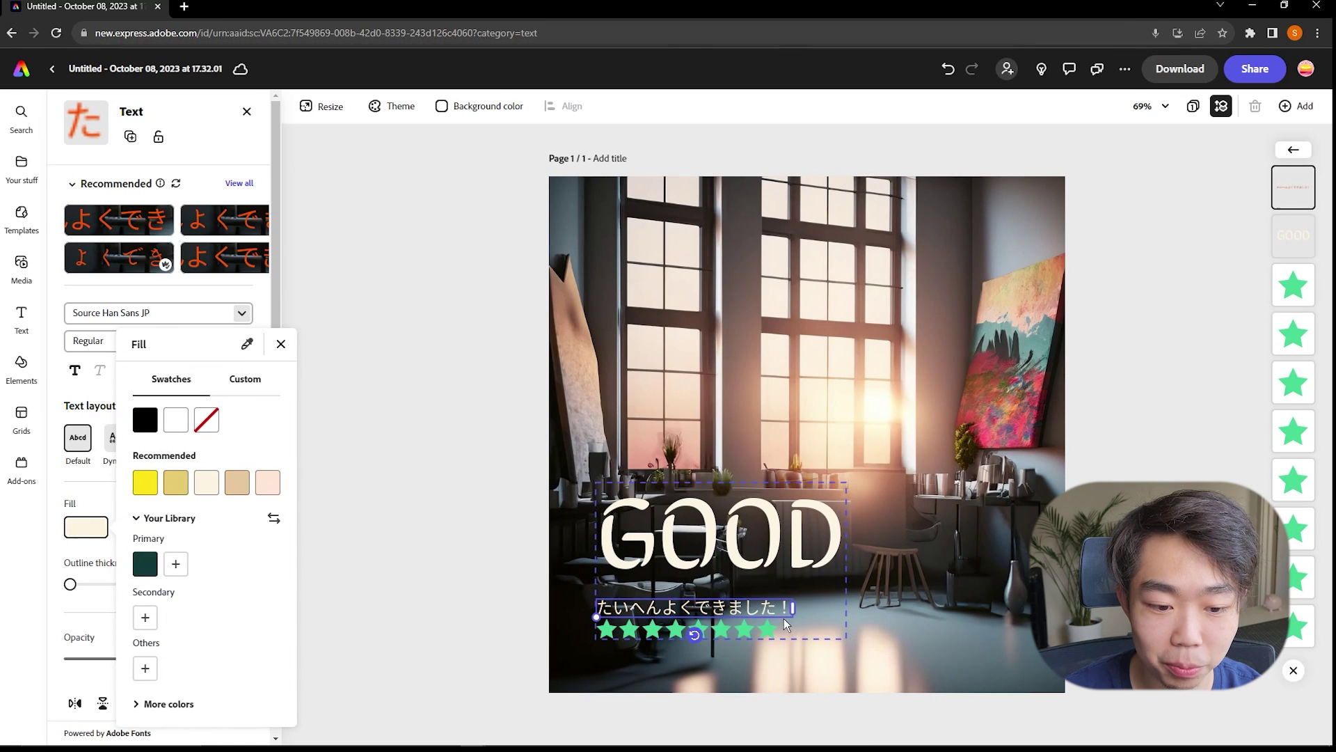
pyautogui.click(739, 537)
pyautogui.click(828, 490)
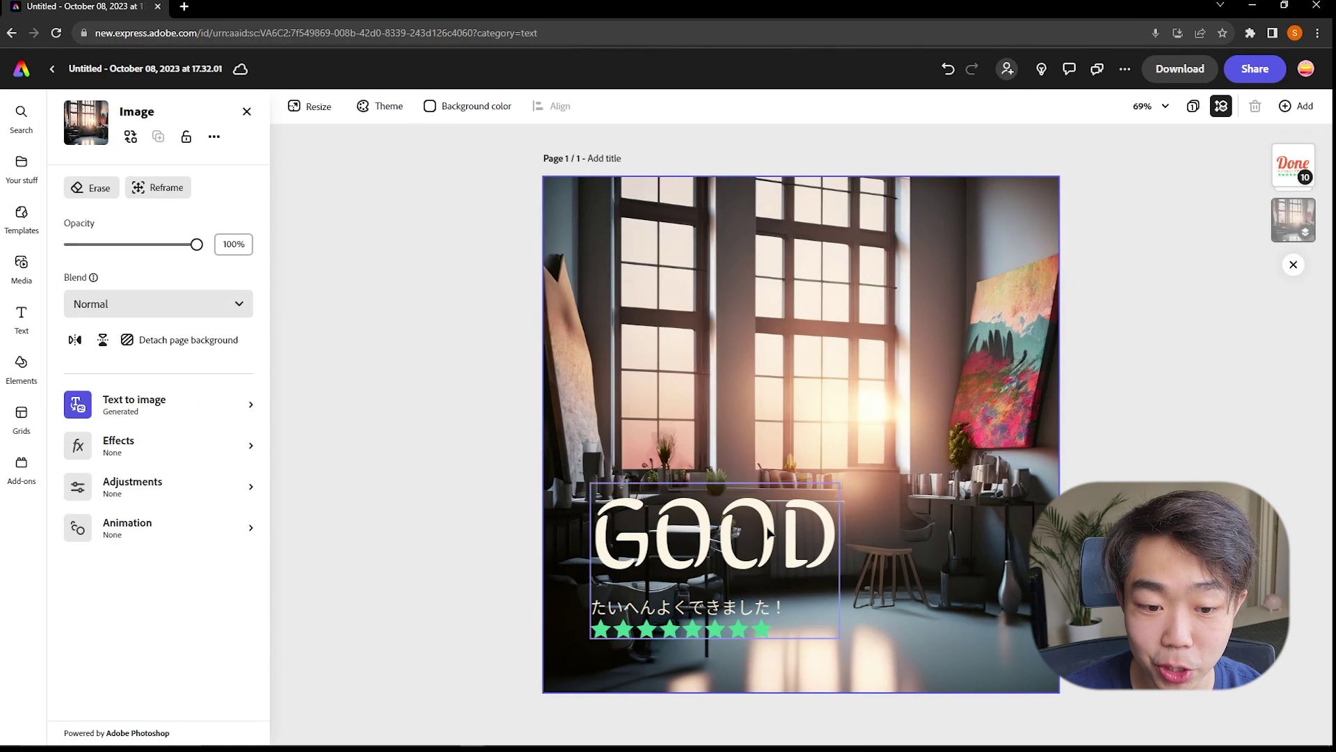
# Try the Lift, Glow, Smooth and Classic shadow presets on GOOD.
pyautogui.click(717, 535)
pyautogui.click(717, 536)
pyautogui.moveTo(277, 524); pyautogui.dragTo(279, 586)
pyautogui.scroll(-3, 234, 607)
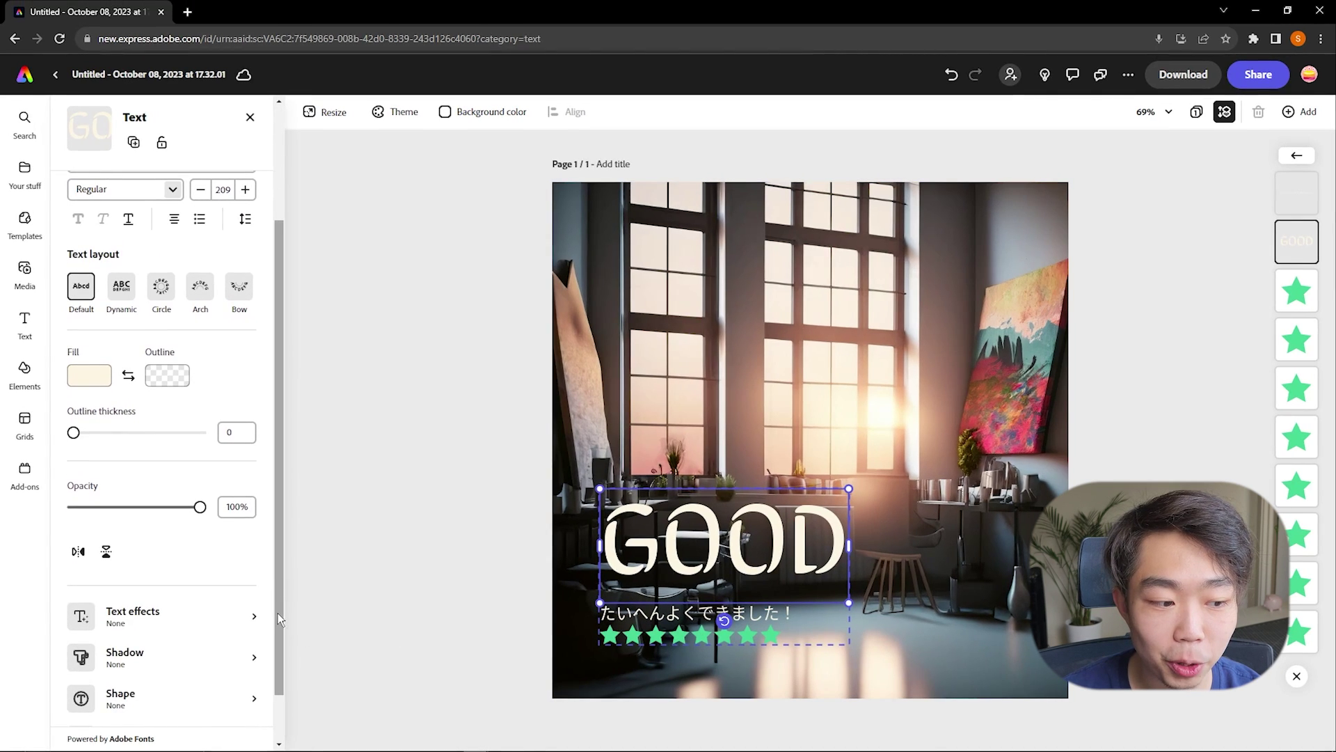
pyautogui.click(232, 600)
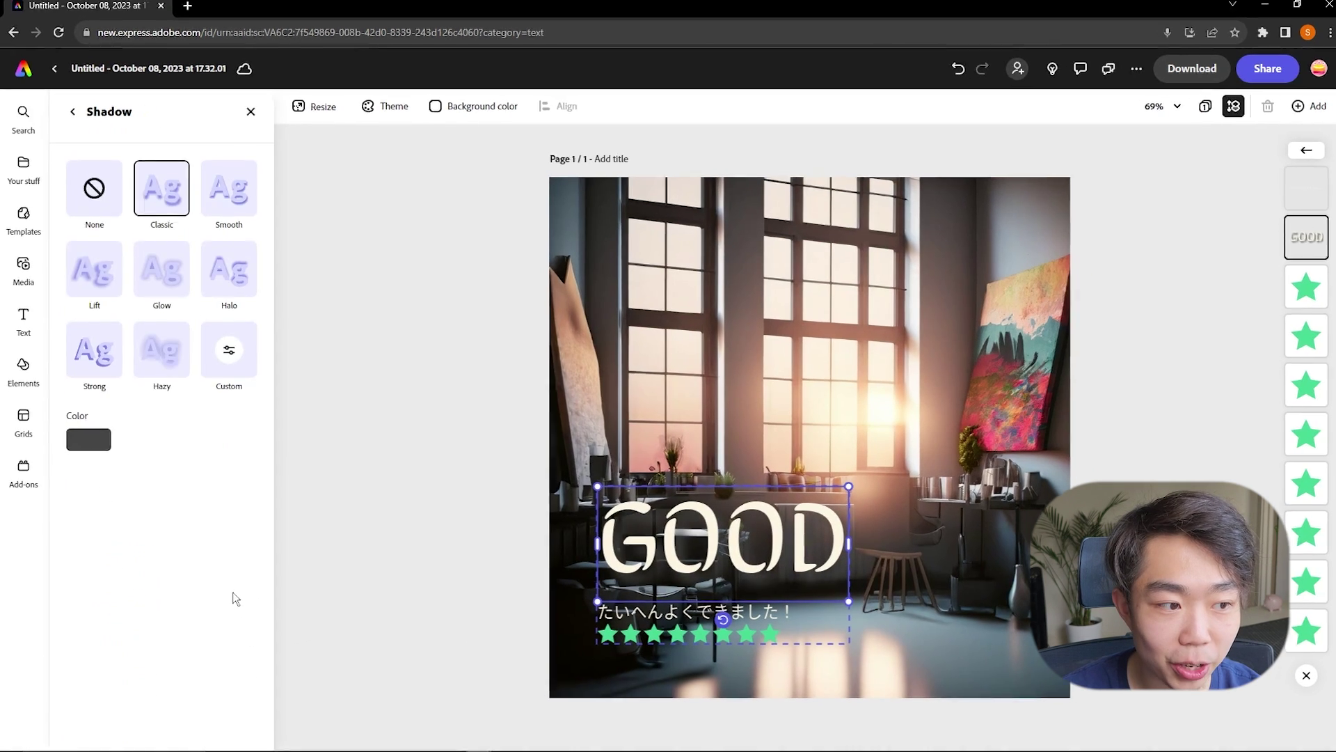
pyautogui.click(98, 269)
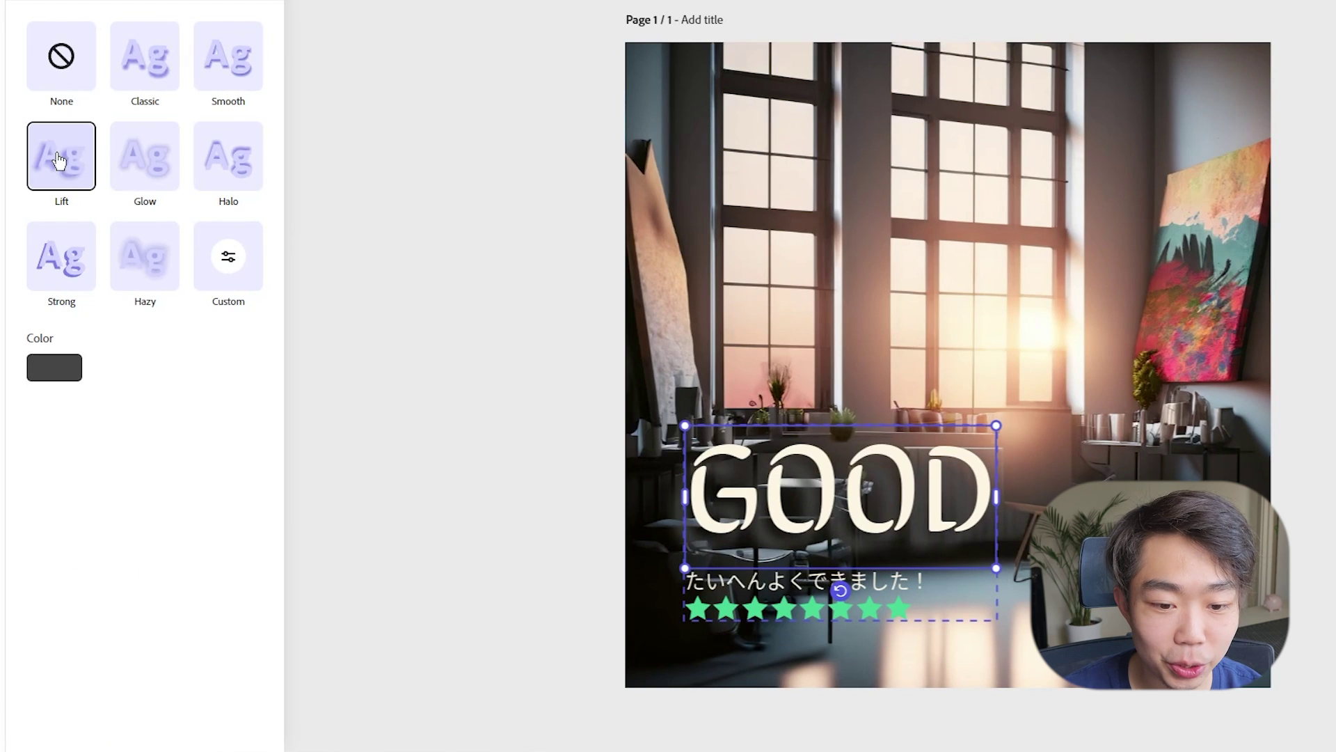
pyautogui.click(149, 169)
pyautogui.click(66, 174)
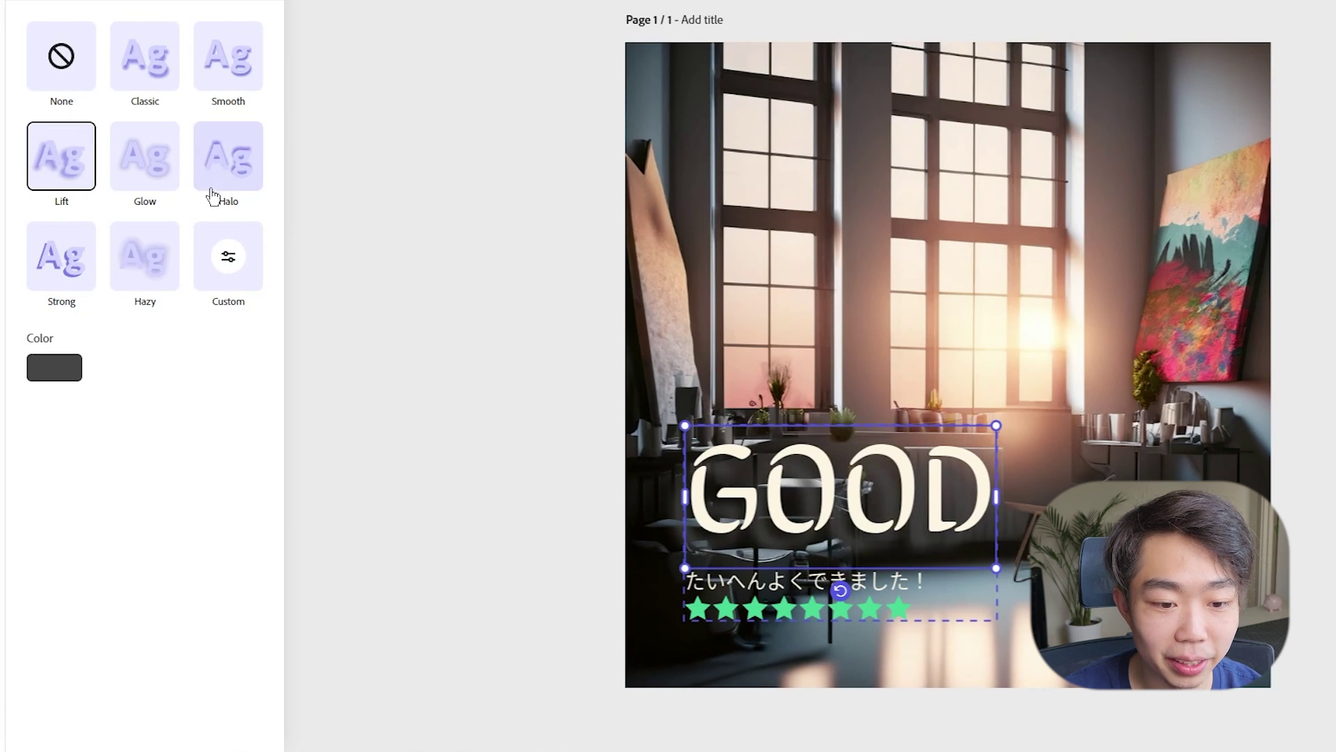
pyautogui.click(222, 76)
pyautogui.click(155, 78)
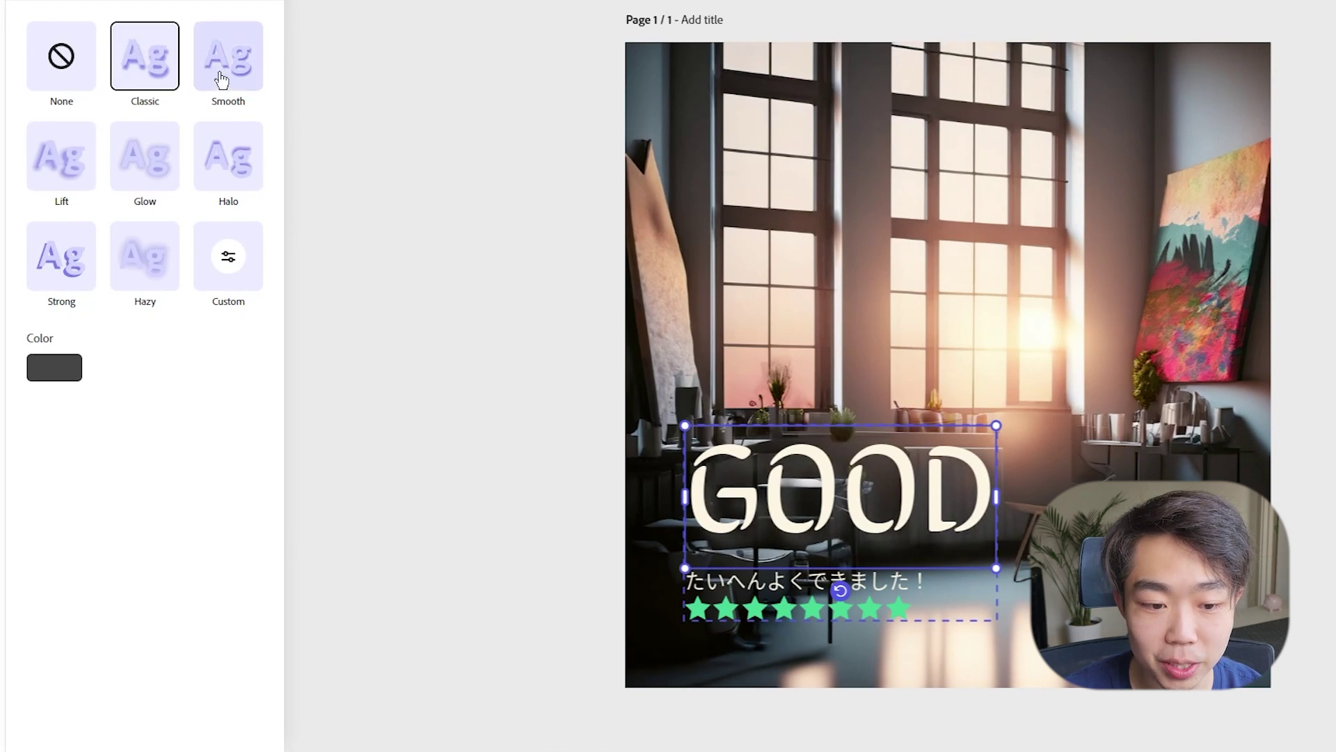
pyautogui.click(75, 169)
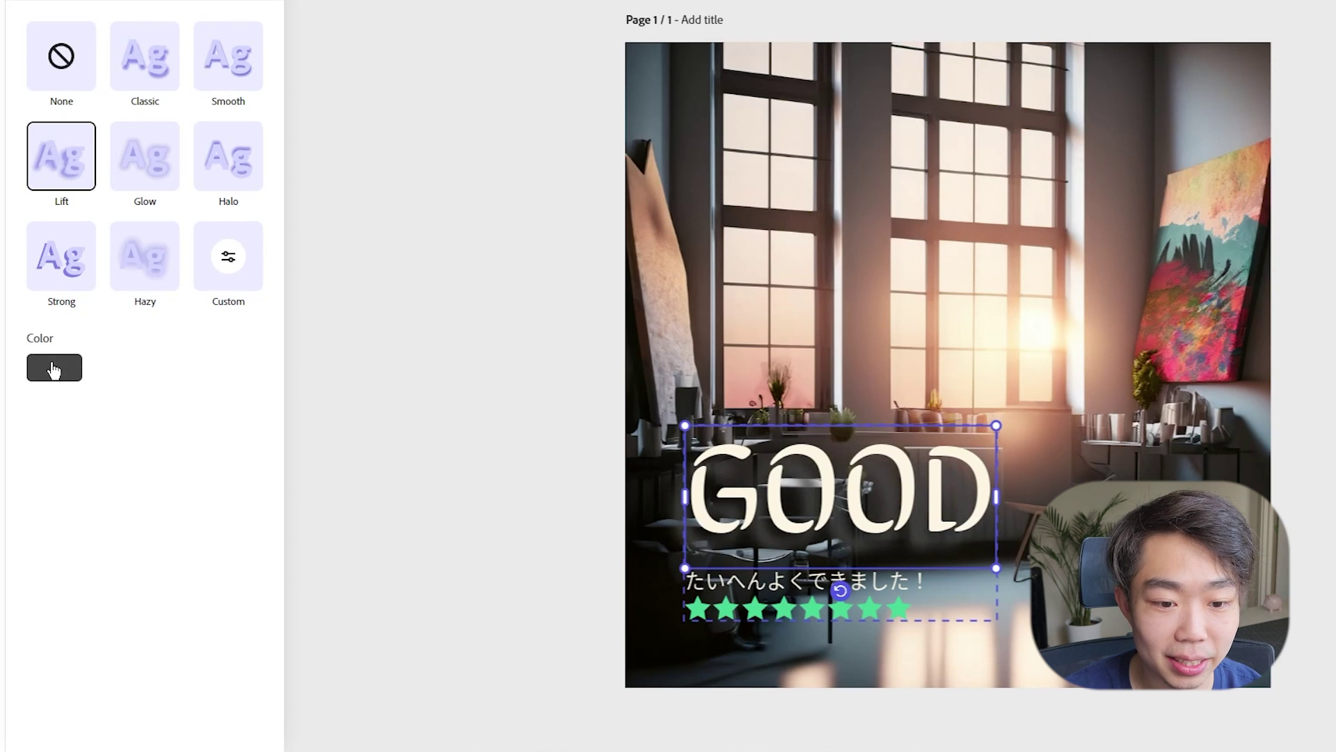
# Set GOOD's shadow colour to white.
pyautogui.click(66, 372)
pyautogui.click(170, 237)
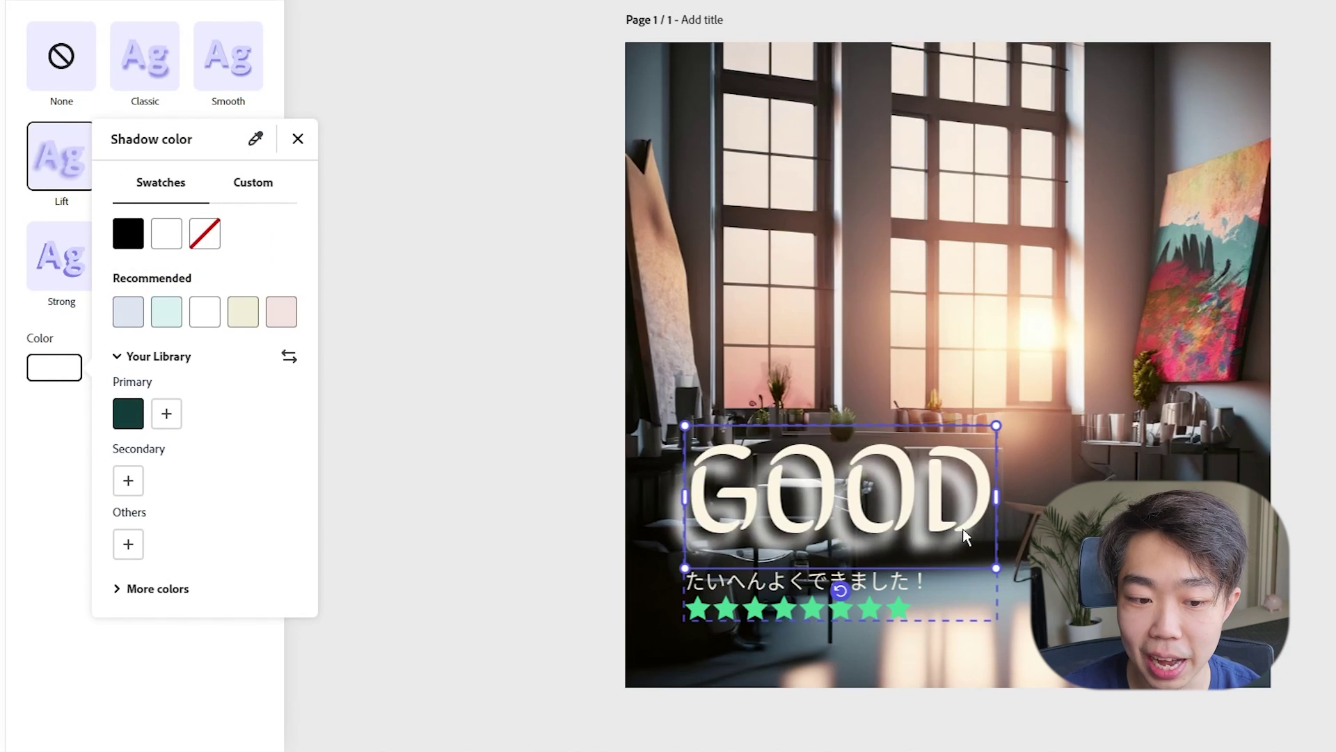
pyautogui.click(249, 193)
pyautogui.click(168, 192)
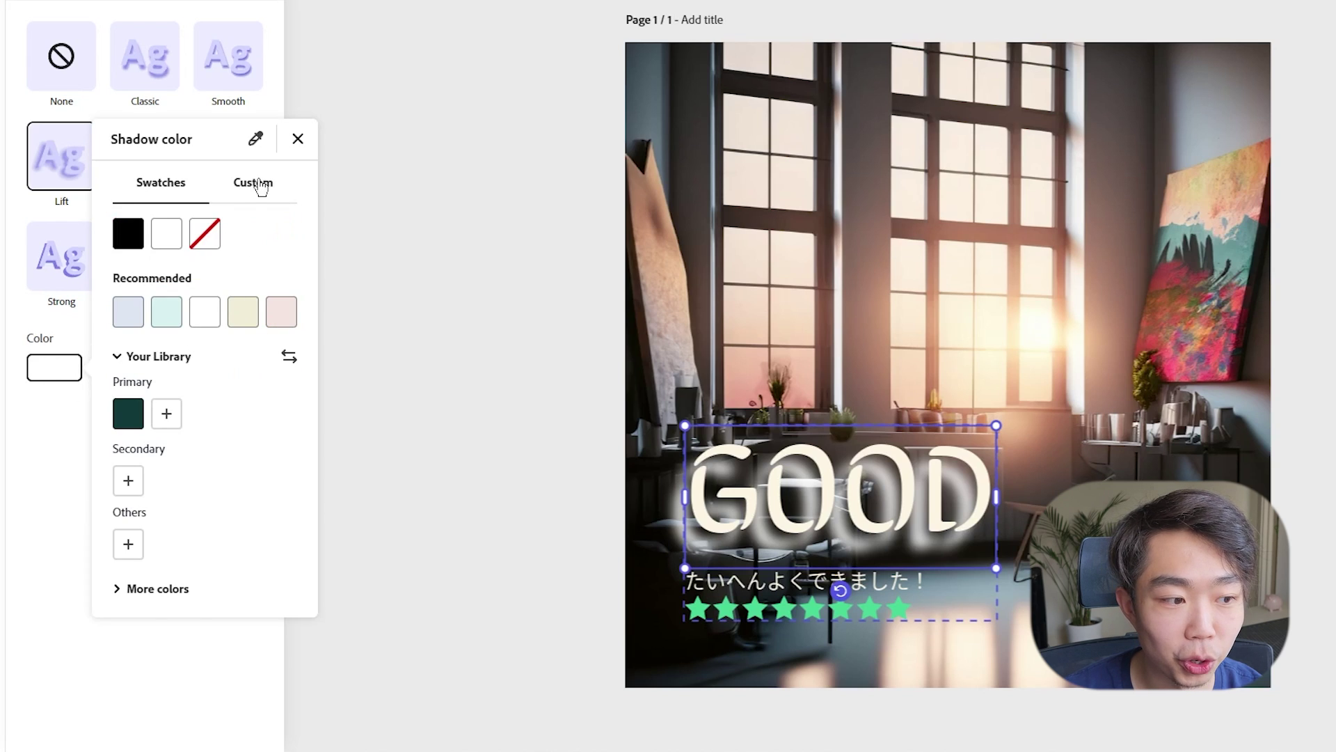
pyautogui.click(289, 148)
# Compare Strong, Glow, Halo, Smooth and Classic shadows, settling on Hazy for GOOD.
pyautogui.click(160, 278)
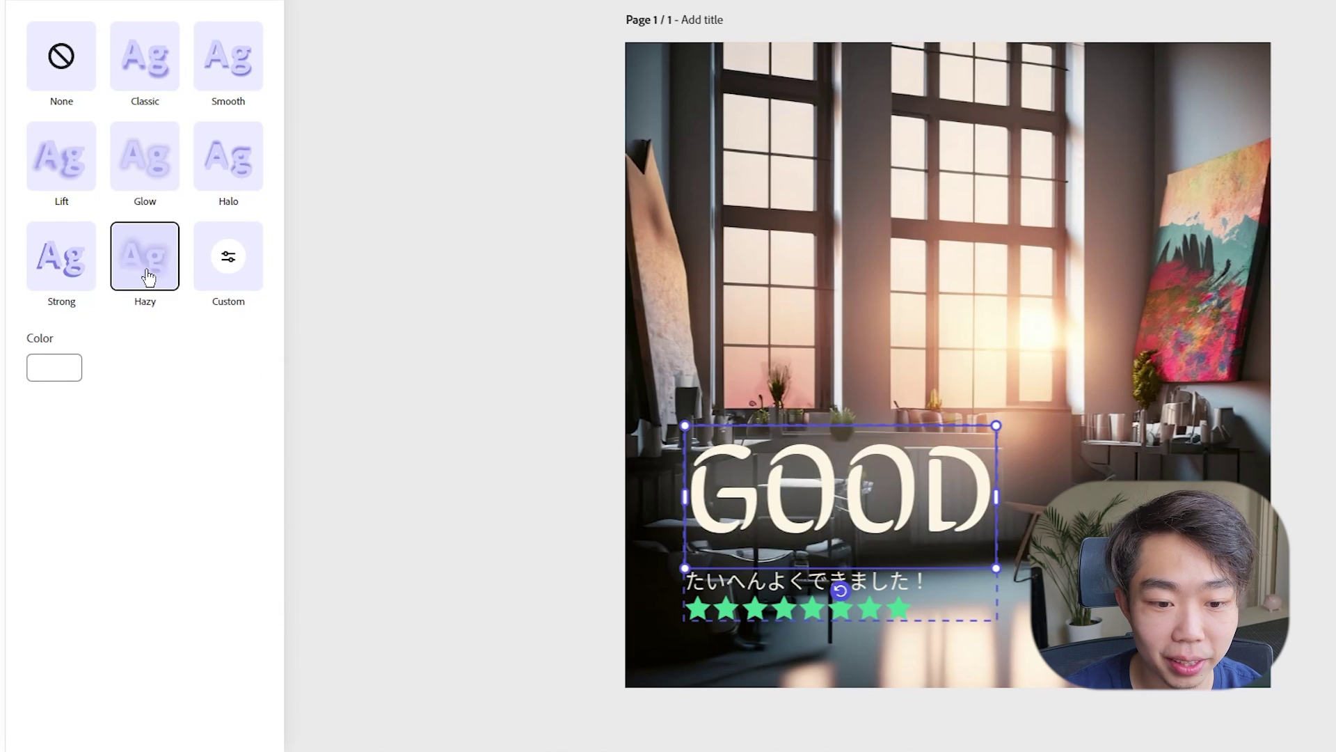
pyautogui.click(57, 280)
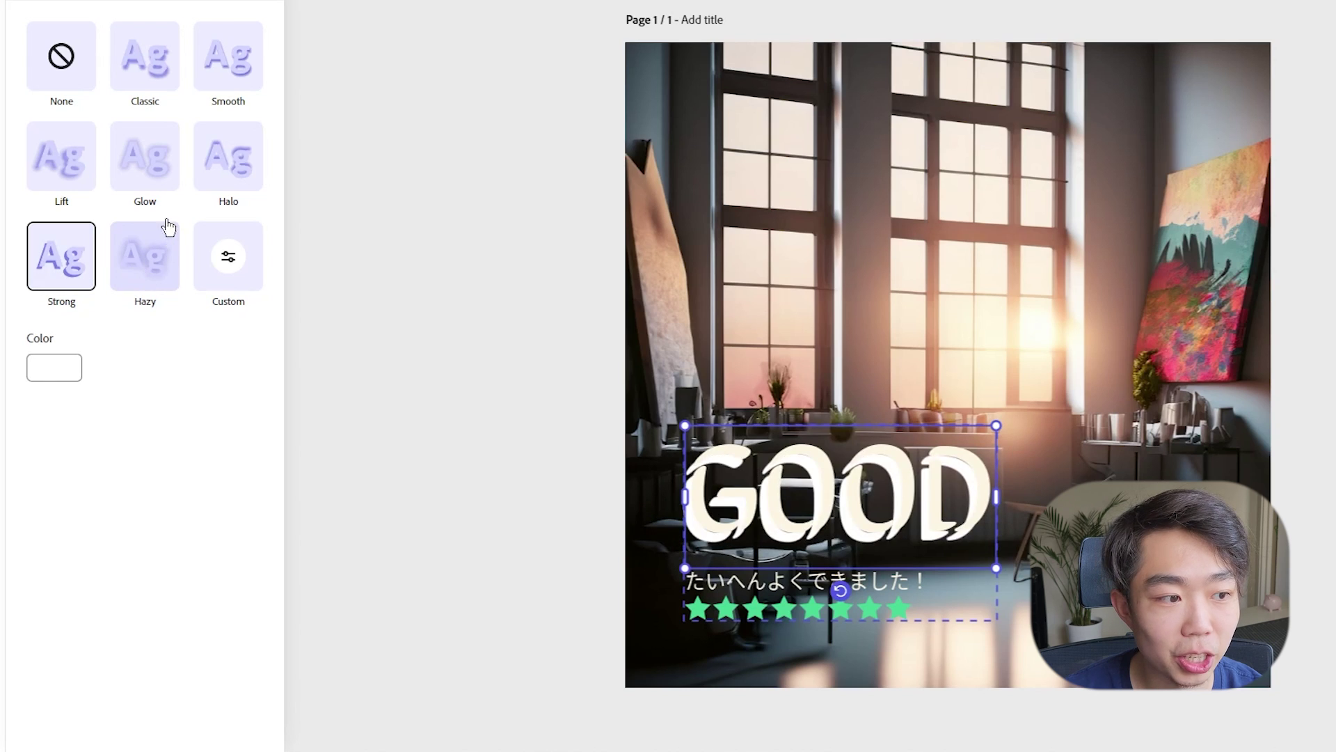
pyautogui.click(170, 183)
pyautogui.click(227, 173)
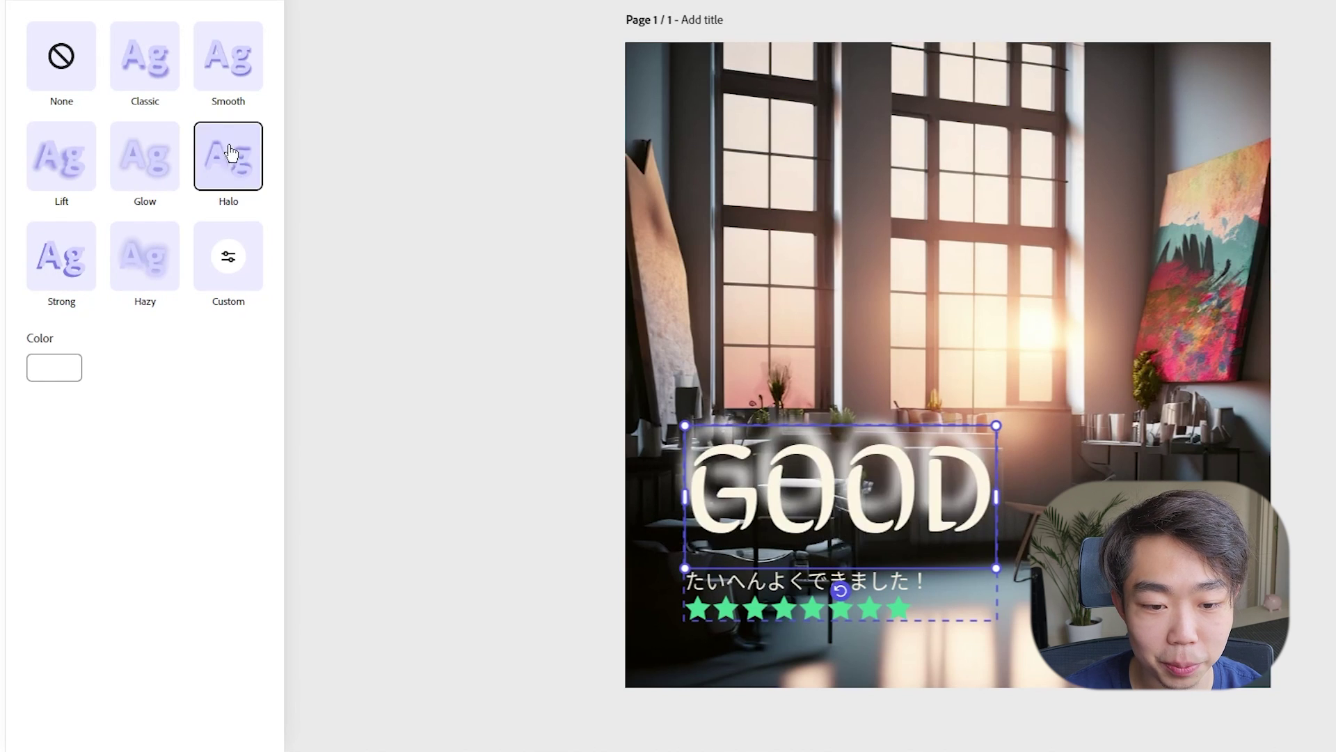
pyautogui.click(240, 78)
pyautogui.click(146, 78)
pyautogui.click(170, 243)
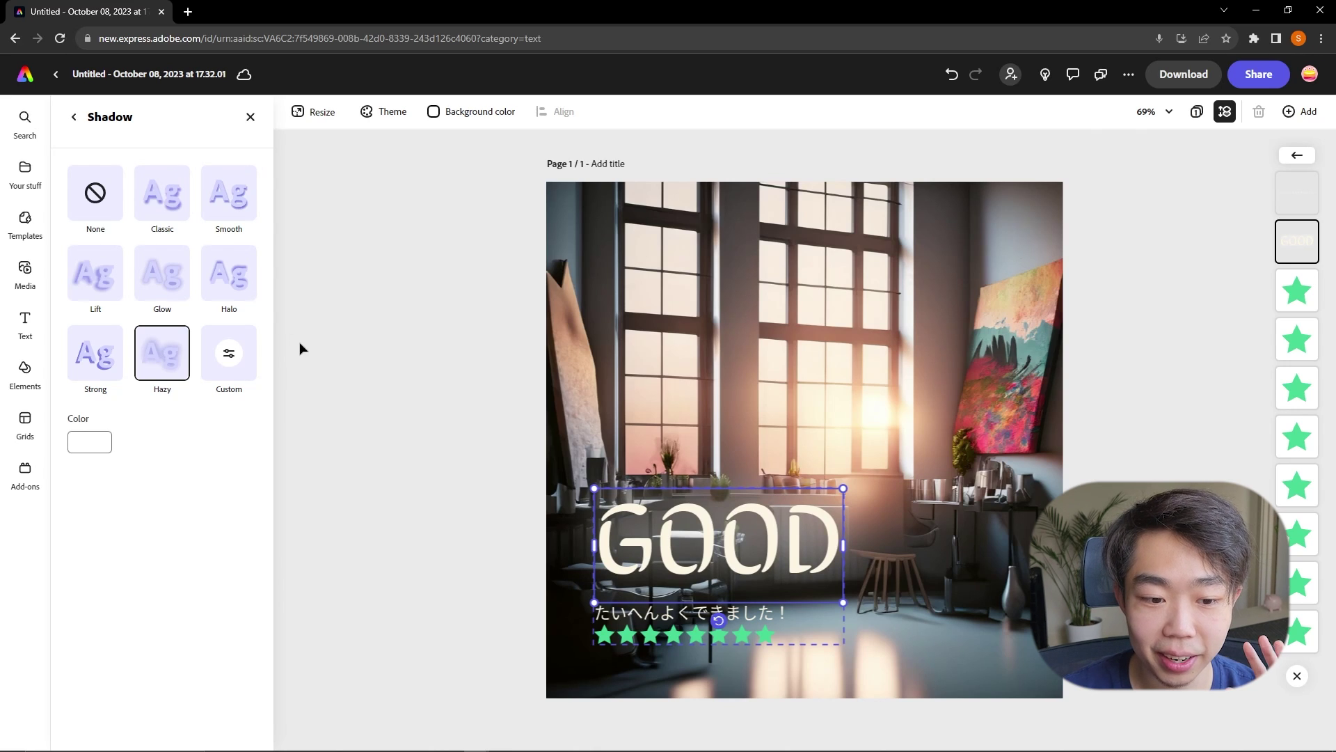
pyautogui.click(808, 599)
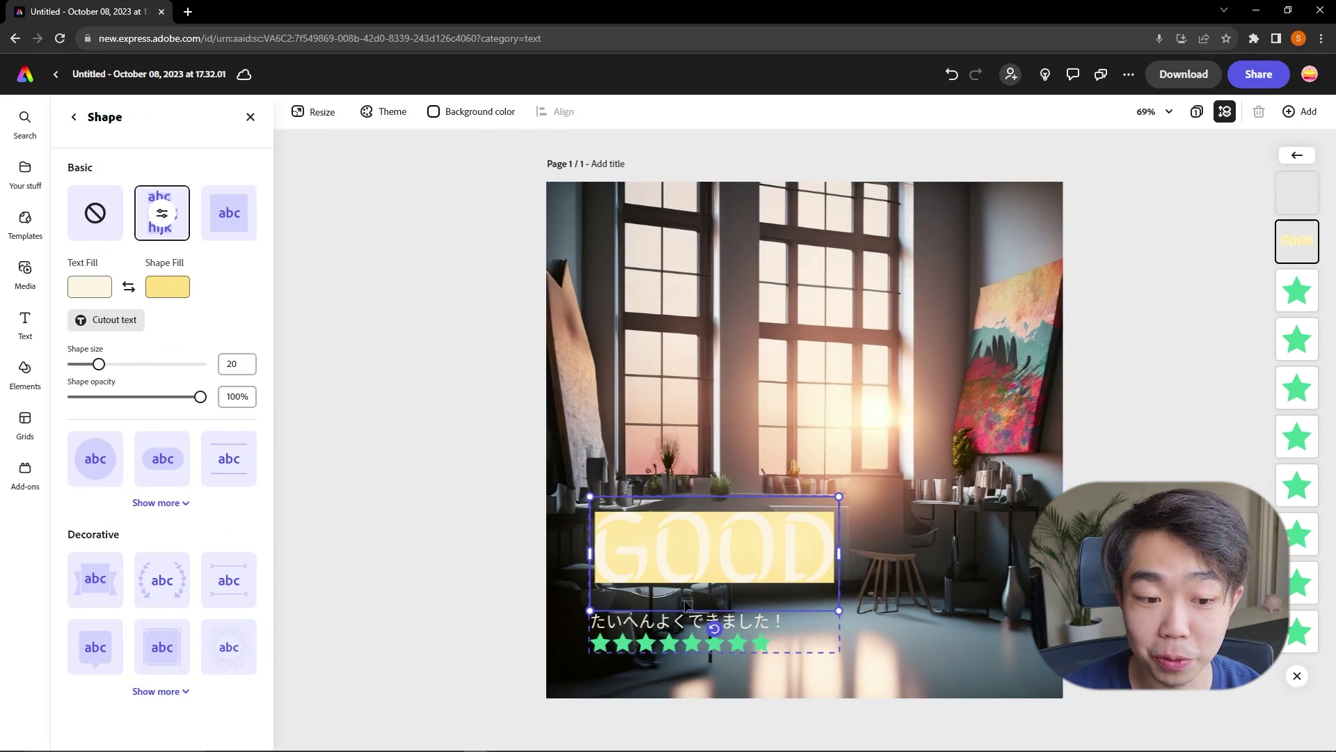
# Try pill, speech-bubble, sunburst and bracket shapes behind GOOD, then set Shape to None.
pyautogui.click(176, 475)
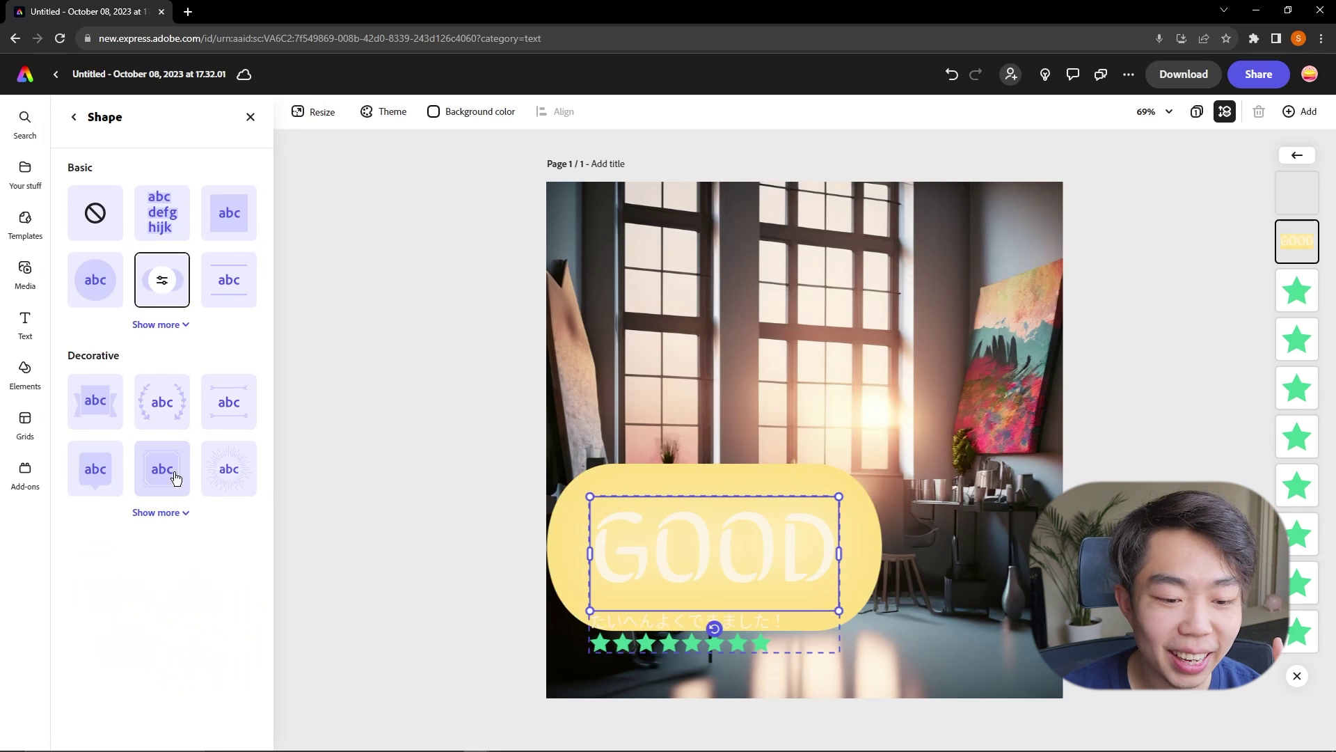
pyautogui.click(112, 476)
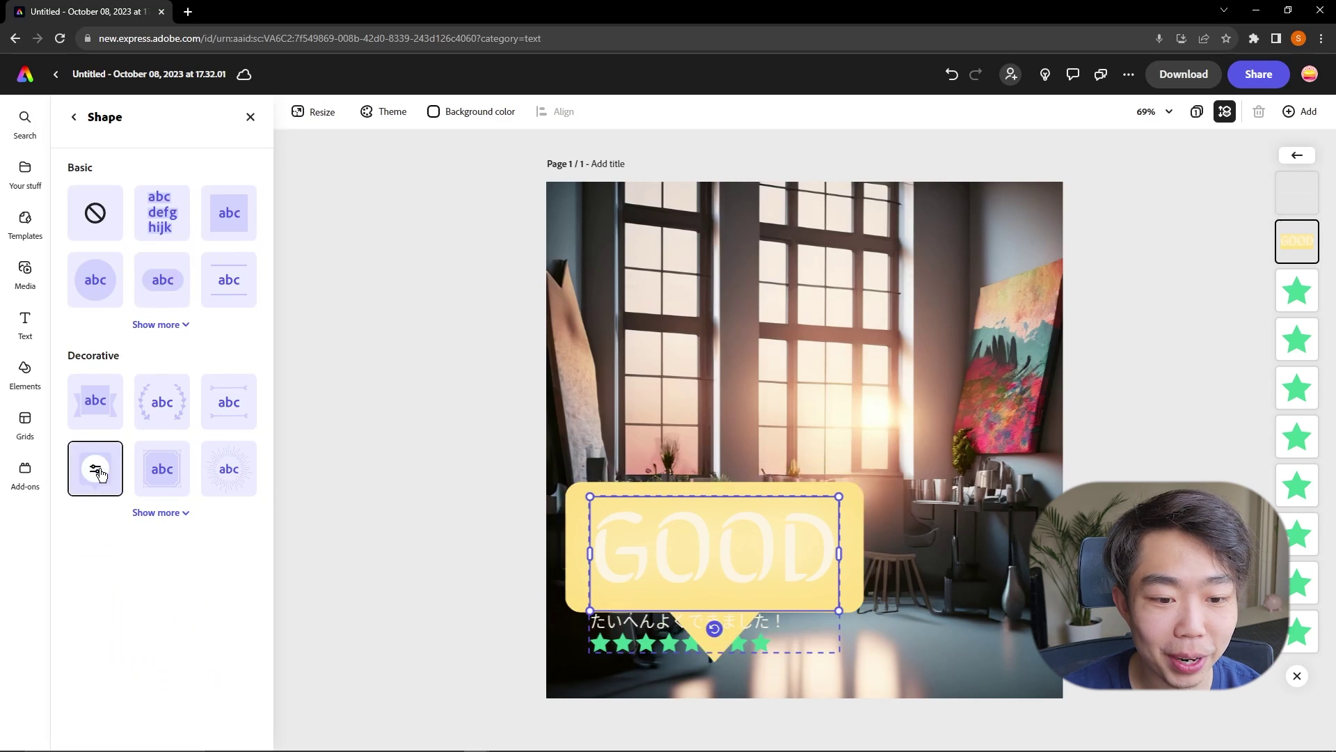
pyautogui.click(185, 482)
pyautogui.click(228, 469)
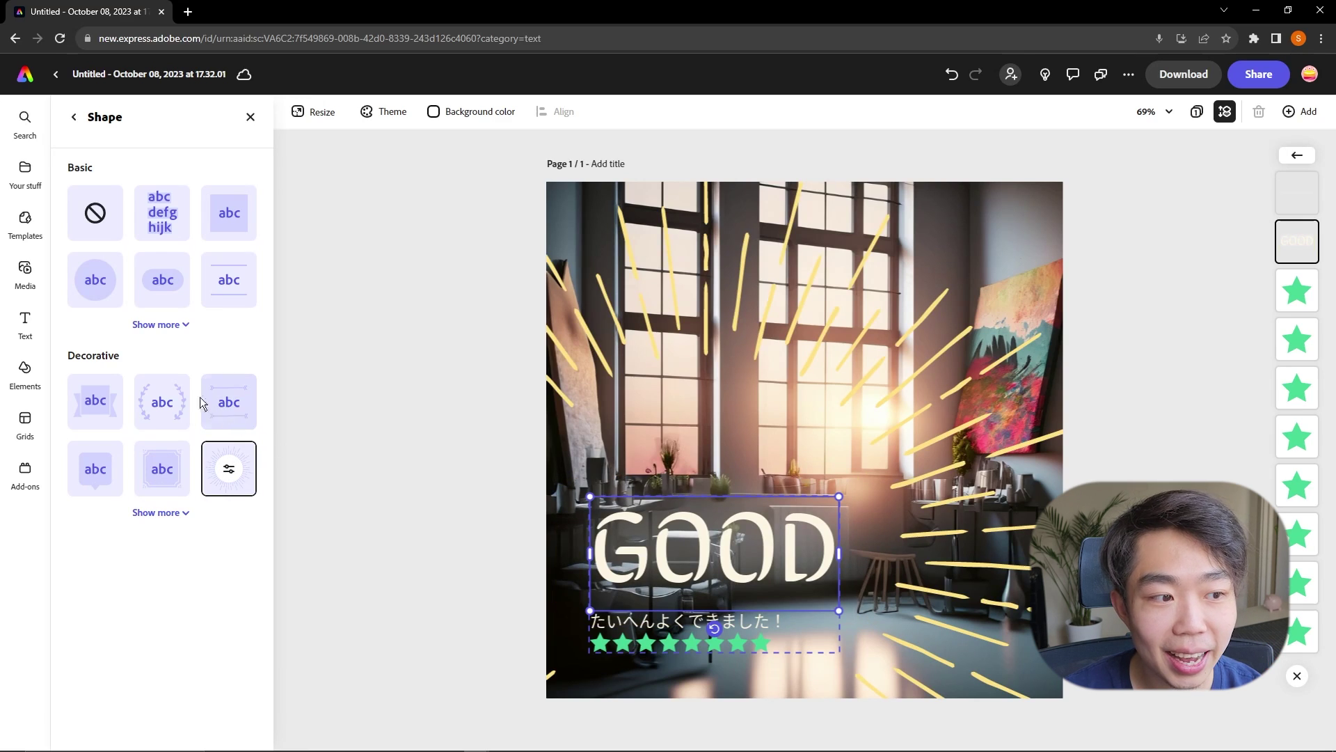
pyautogui.click(162, 326)
pyautogui.scroll(-4, 216, 390)
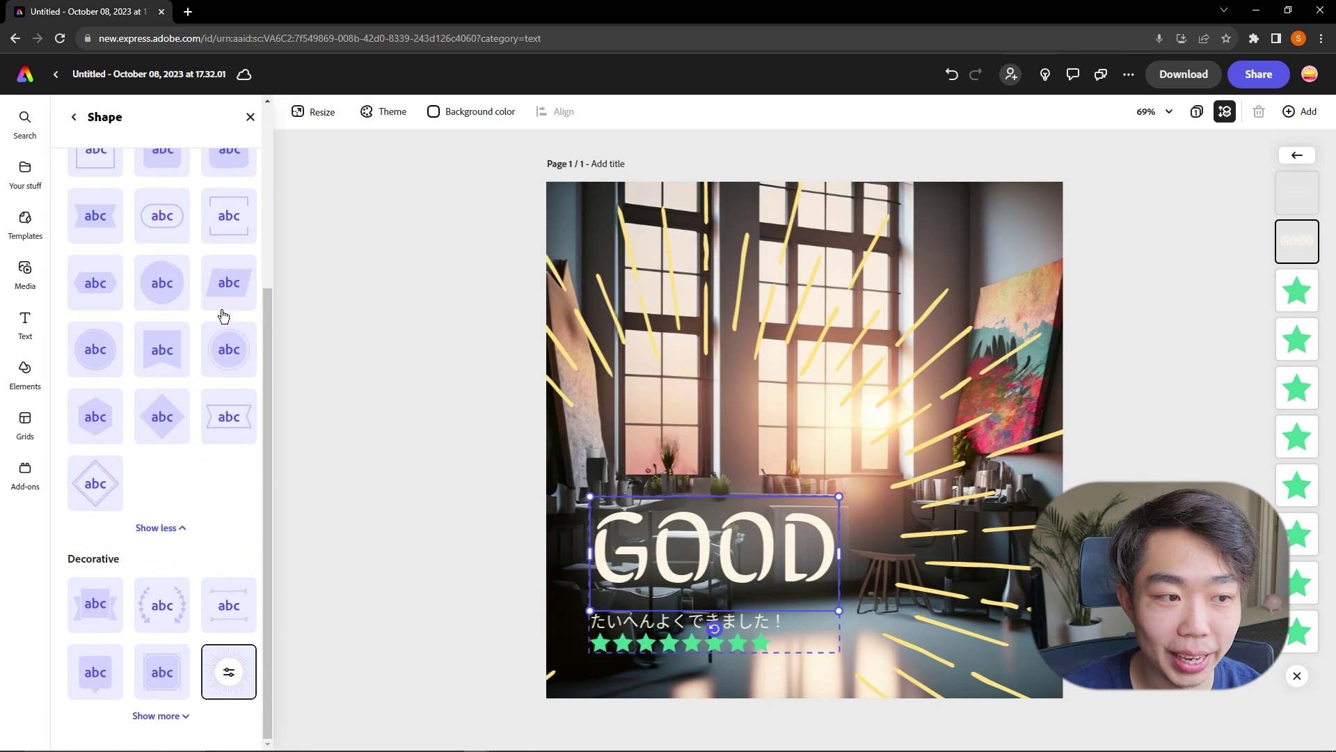
pyautogui.click(229, 217)
pyautogui.scroll(5, 189, 314)
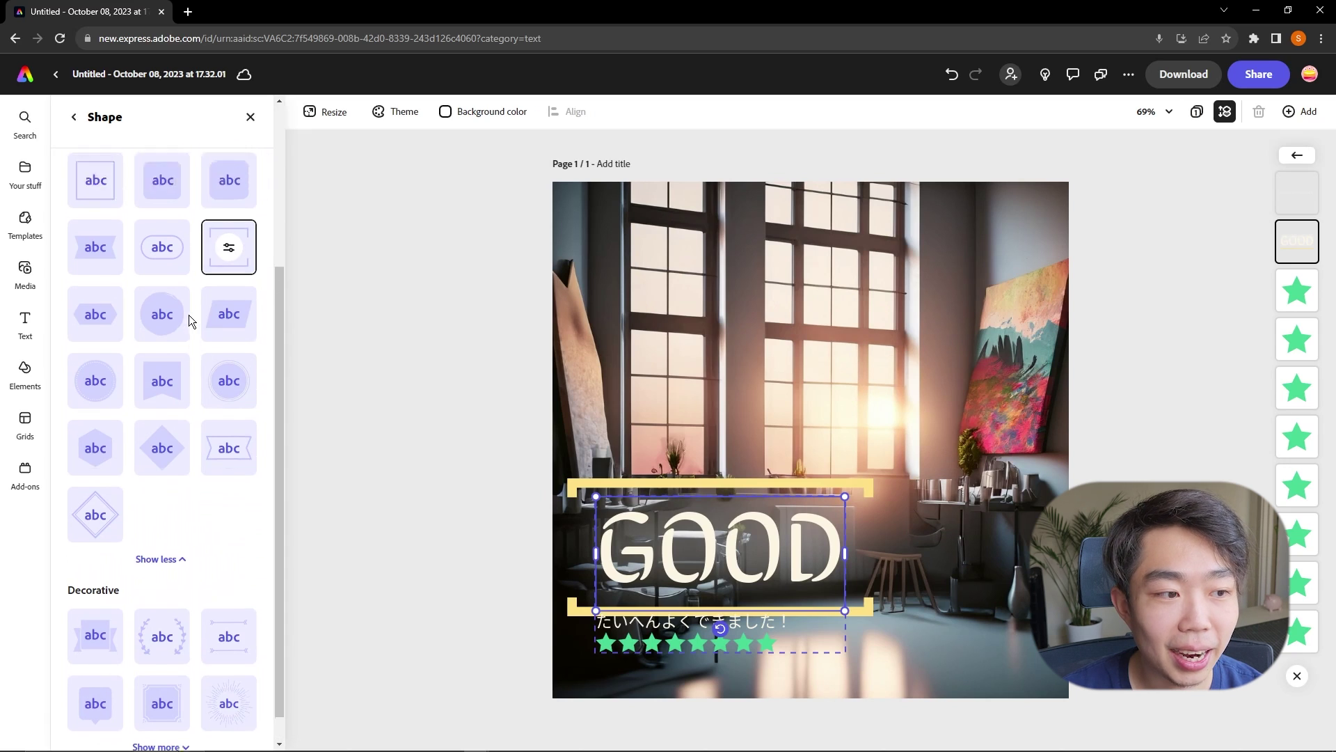
pyautogui.click(104, 223)
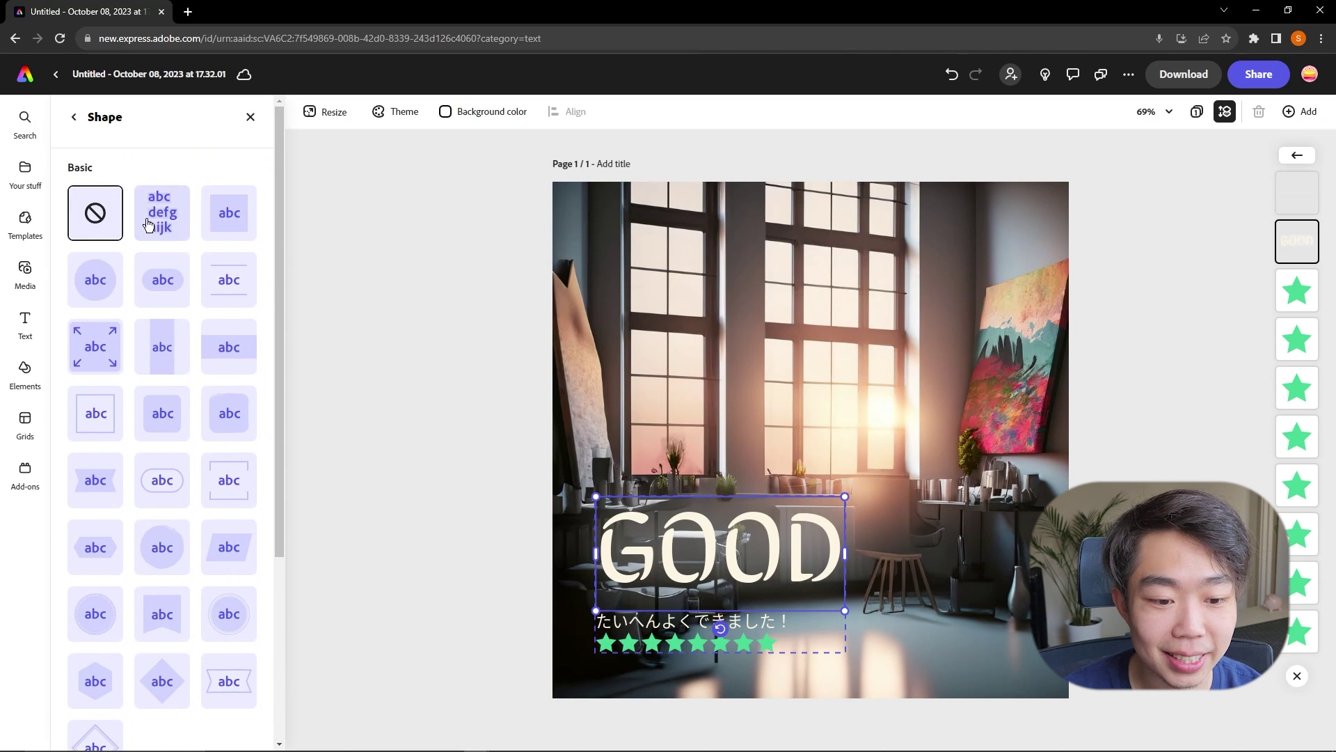
pyautogui.click(76, 122)
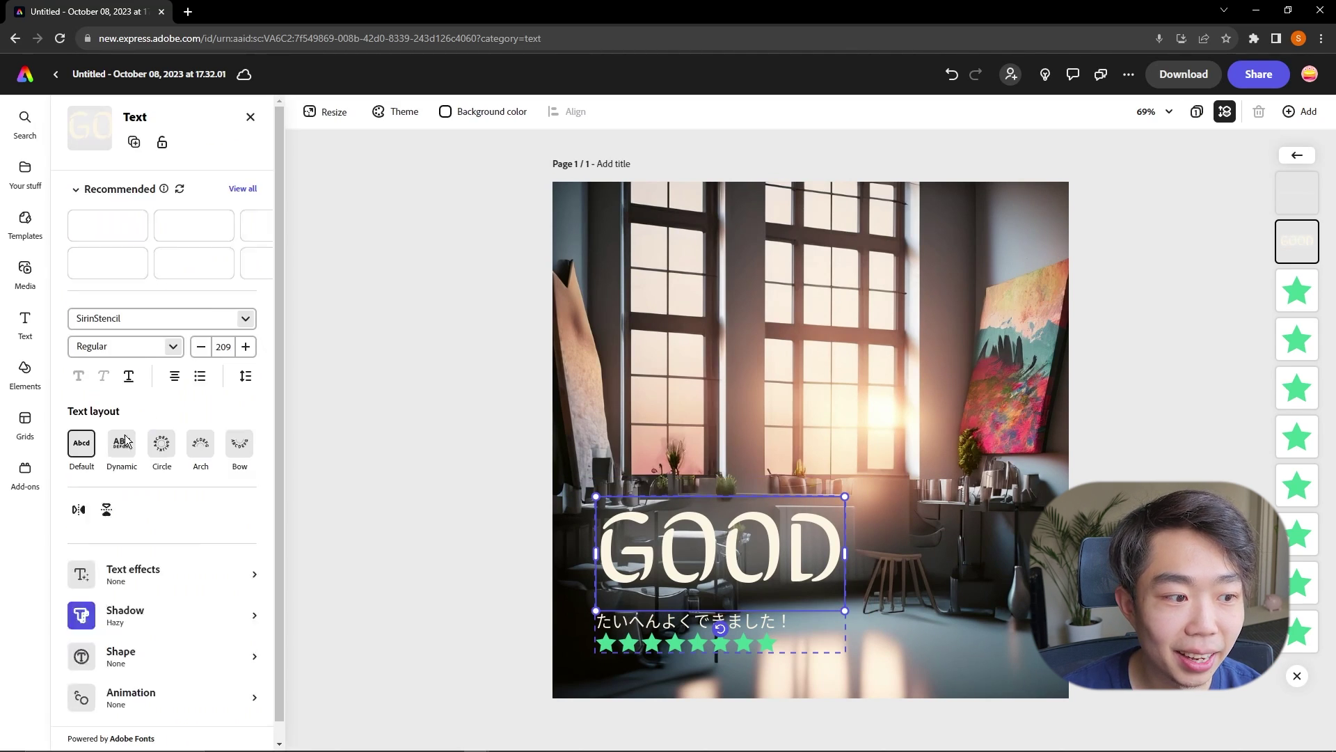
# Animate GOOD with Bungee in, Breathe looping and Shrink out, then preview it.
pyautogui.scroll(-3, 124, 411)
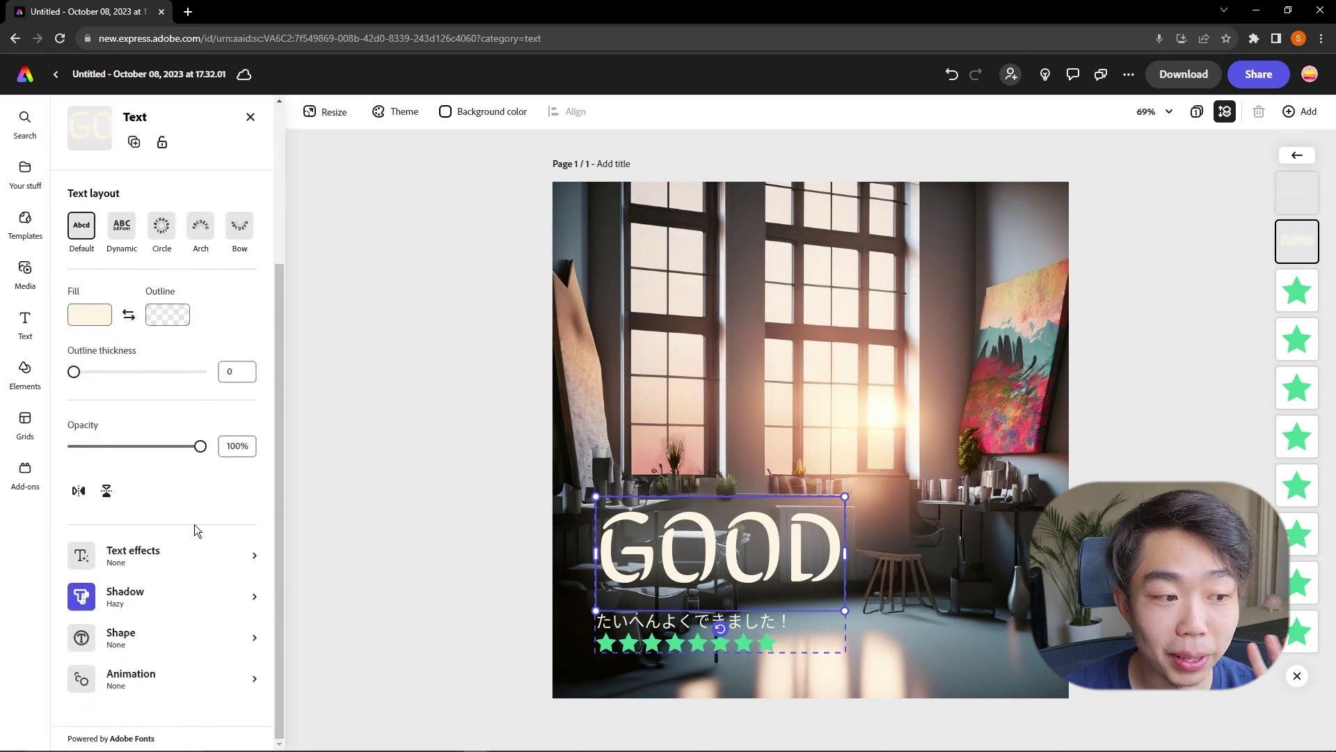
pyautogui.click(169, 684)
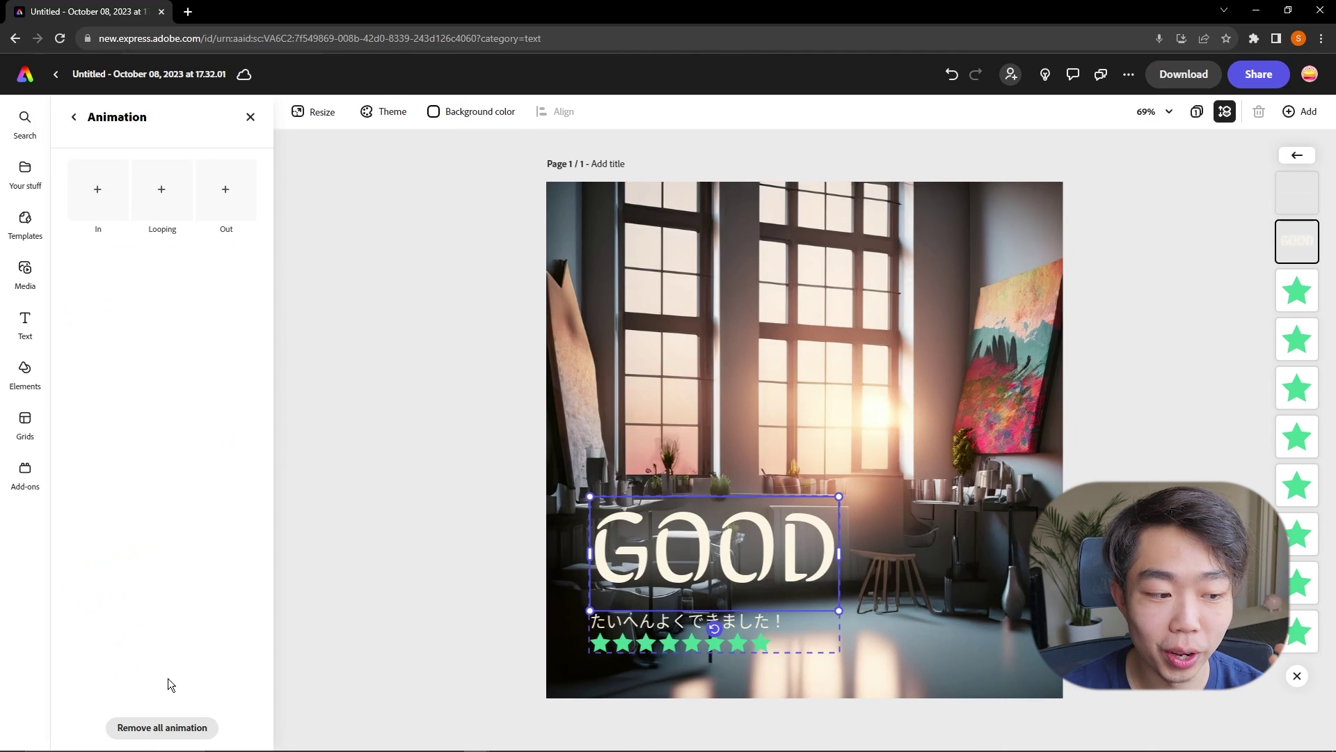
pyautogui.click(110, 213)
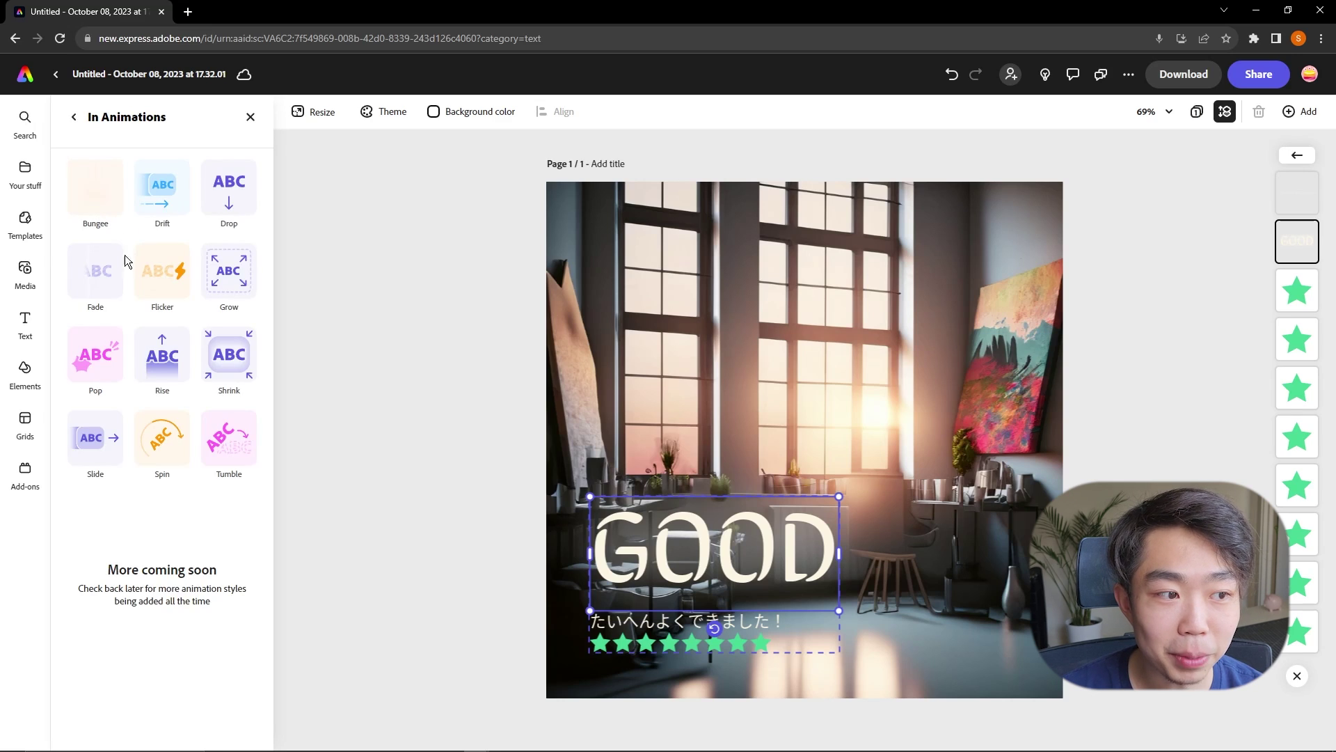
pyautogui.click(103, 209)
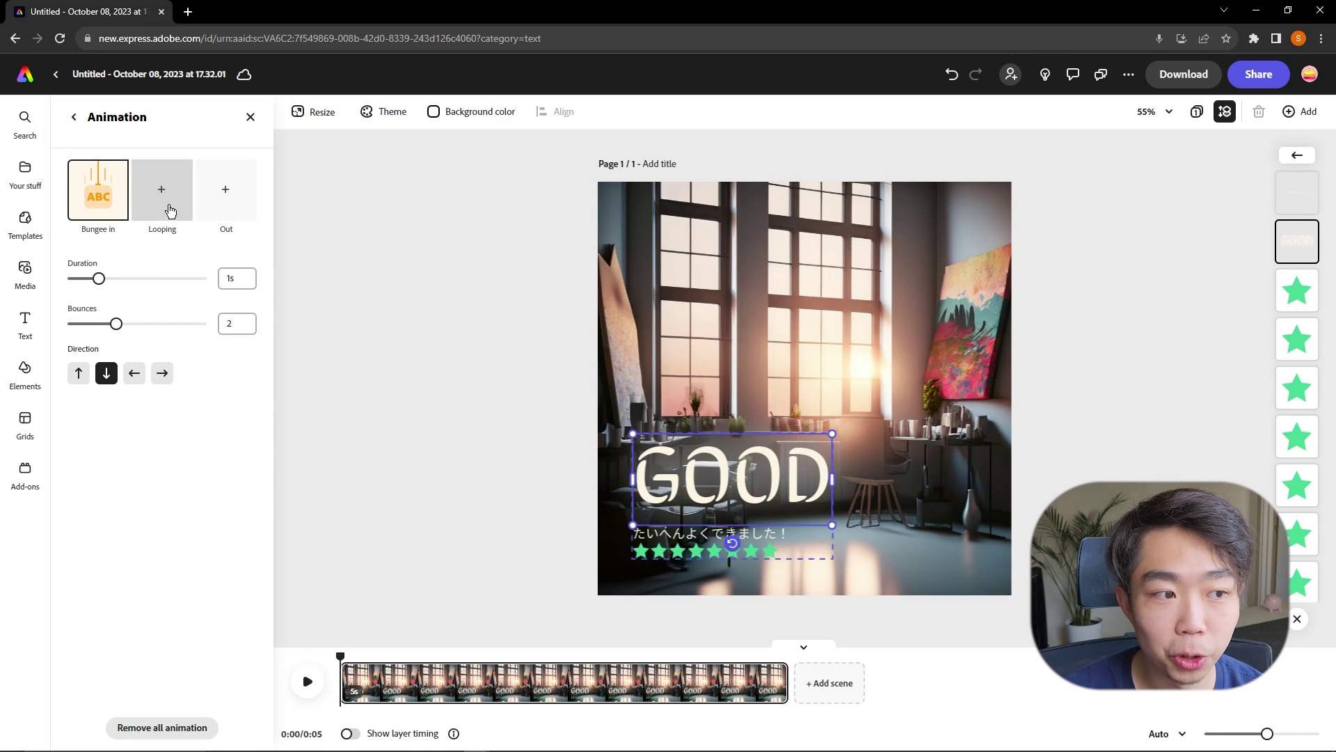
pyautogui.click(169, 210)
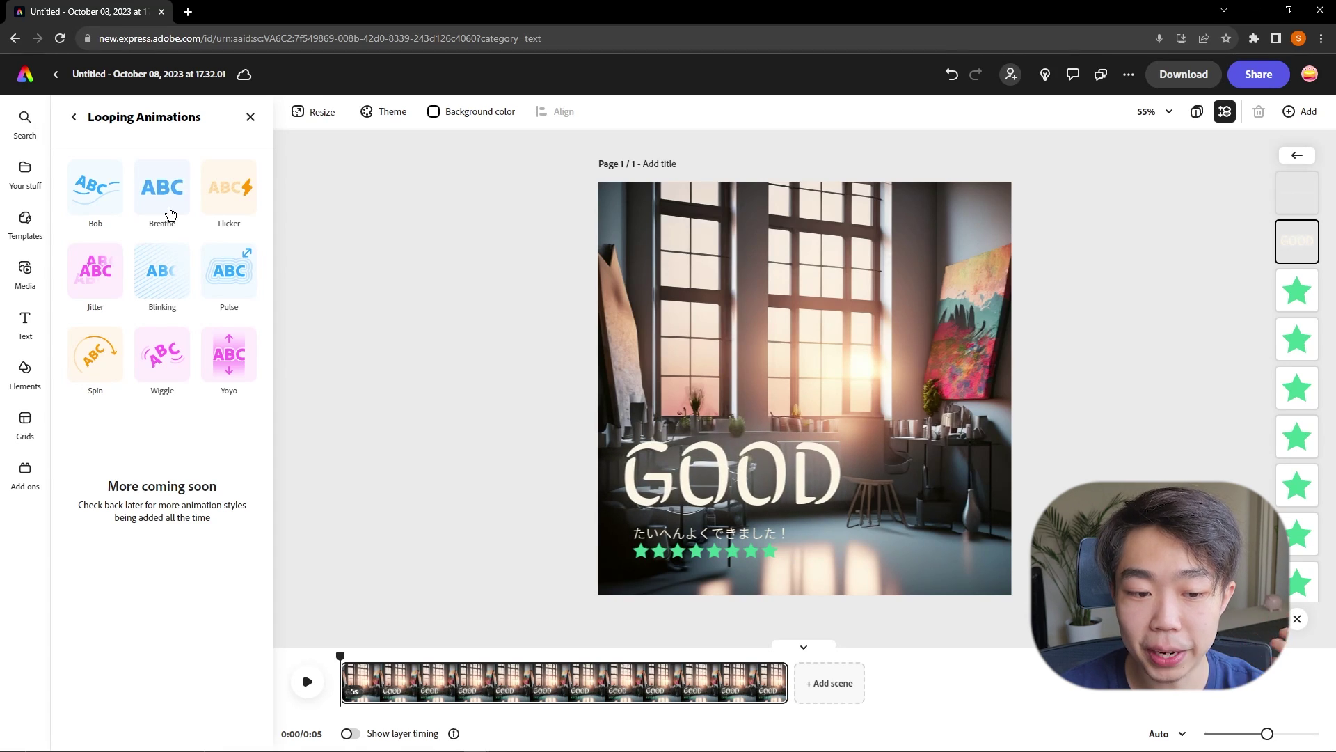
pyautogui.click(169, 212)
pyautogui.click(224, 198)
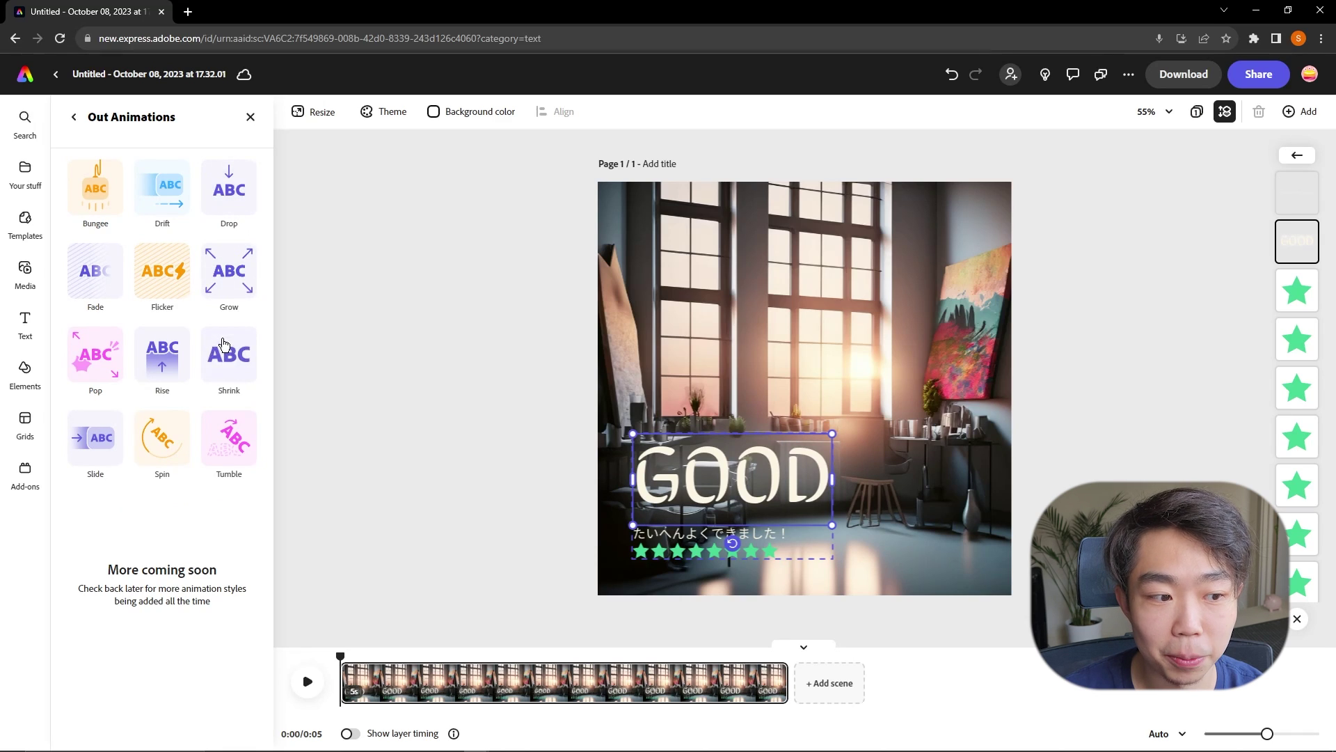
pyautogui.click(224, 344)
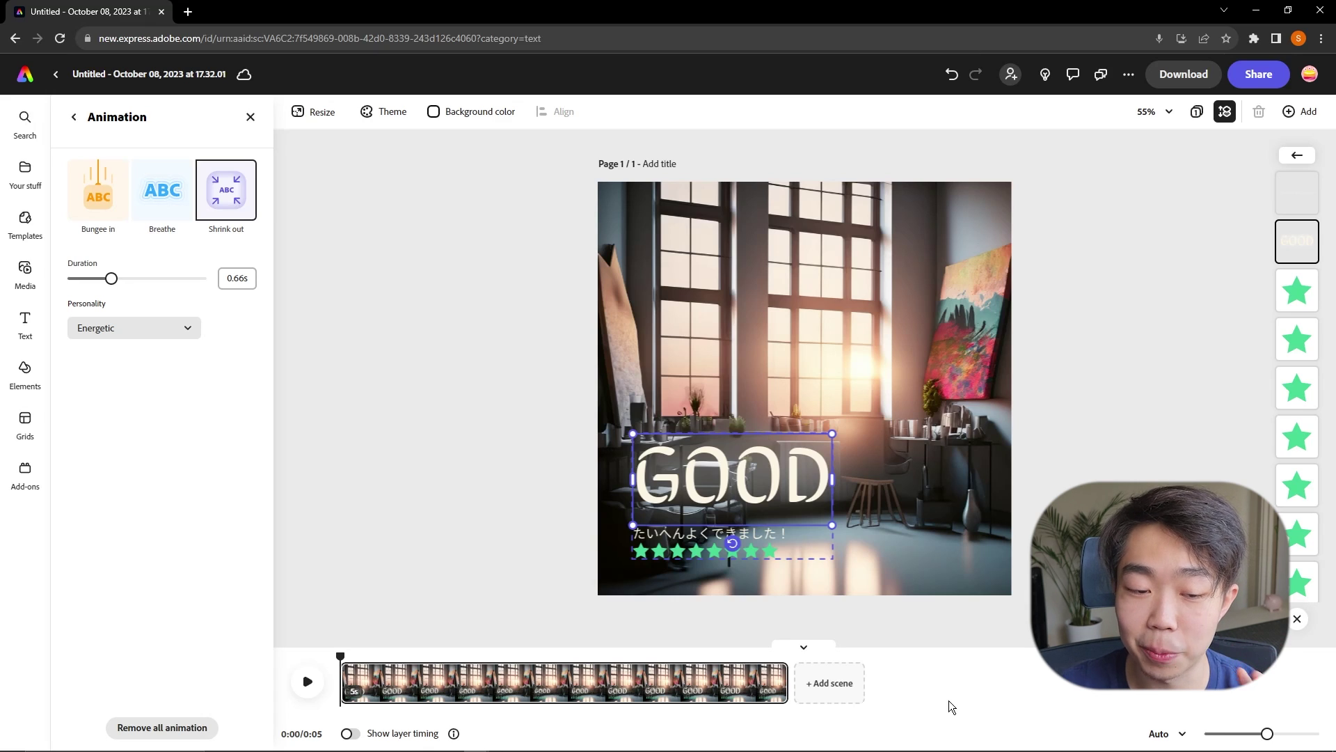
pyautogui.click(295, 684)
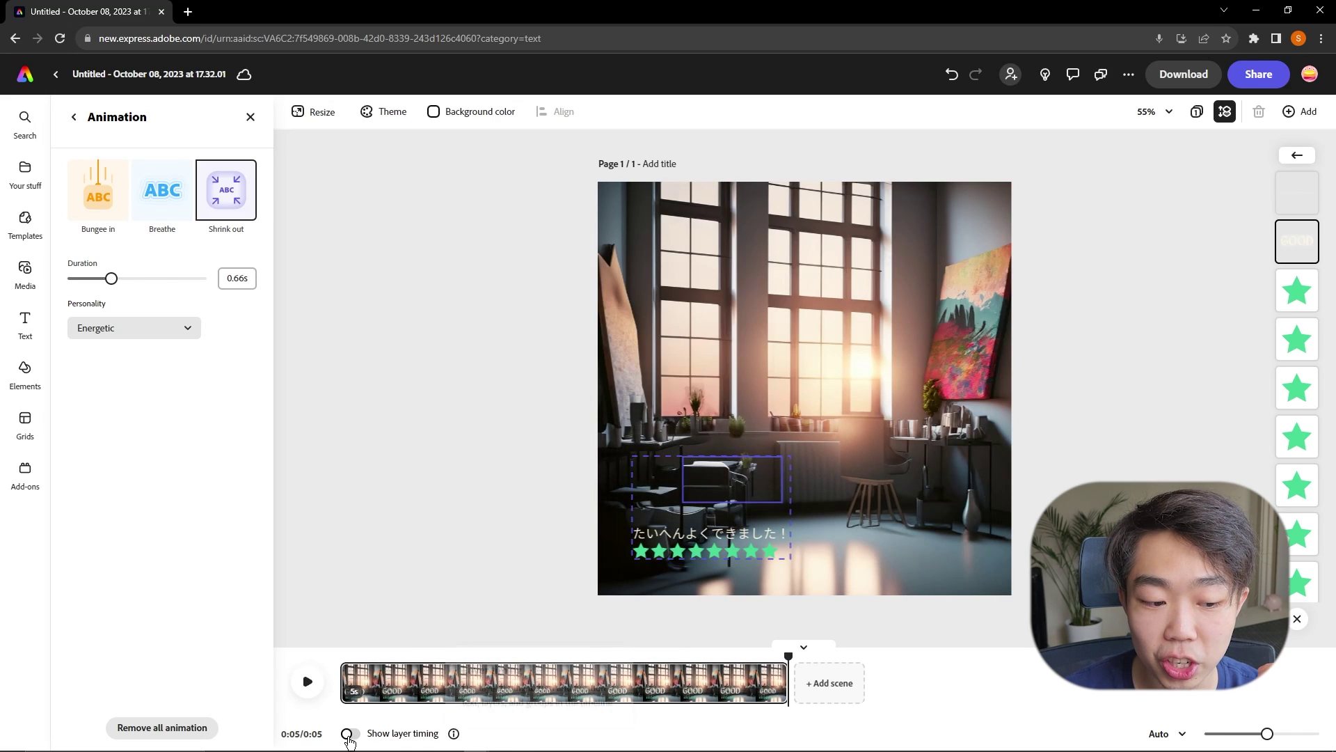
# Delay GOOD's start to about 1 second so it runs 4 seconds, then play the clip.
pyautogui.click(349, 734)
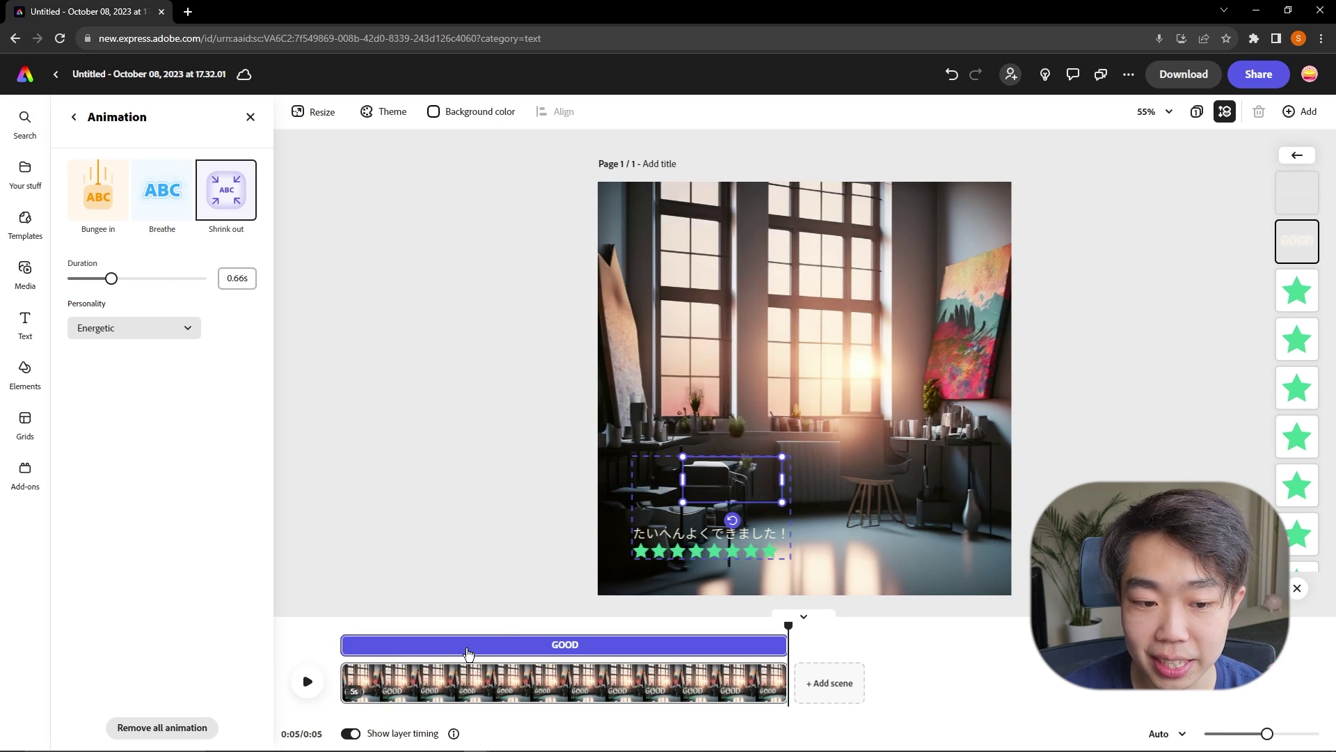
pyautogui.click(476, 651)
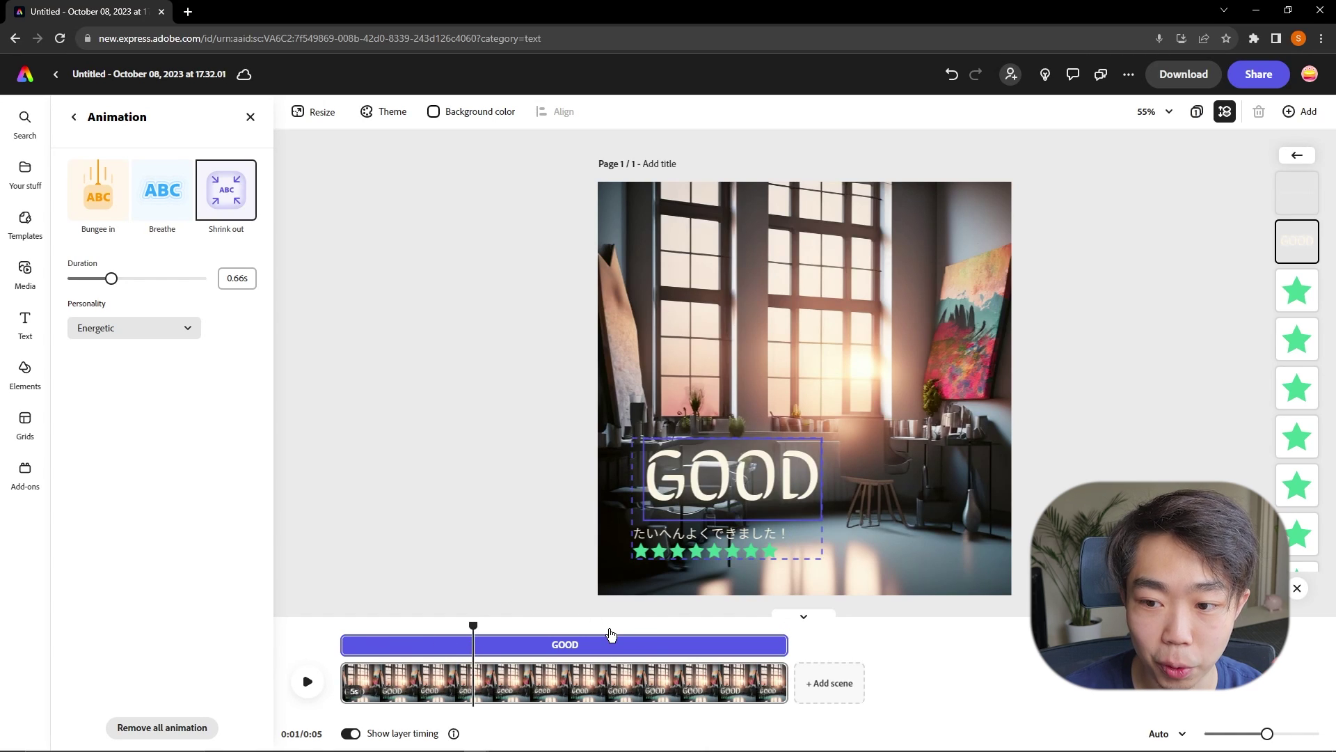
pyautogui.moveTo(344, 646)
pyautogui.mouseDown()
pyautogui.moveTo(438, 650)
pyautogui.moveTo(377, 625)
pyautogui.moveTo(320, 637)
pyautogui.mouseUp()
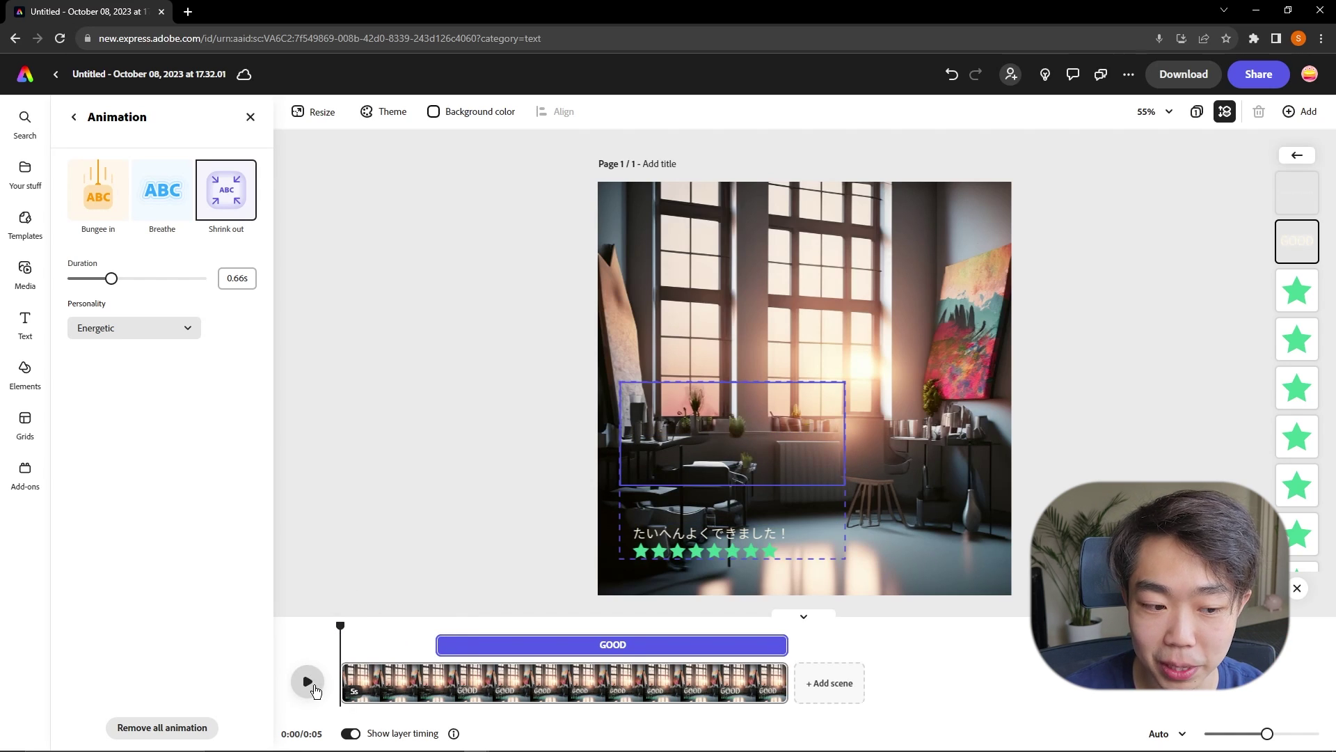
pyautogui.click(308, 682)
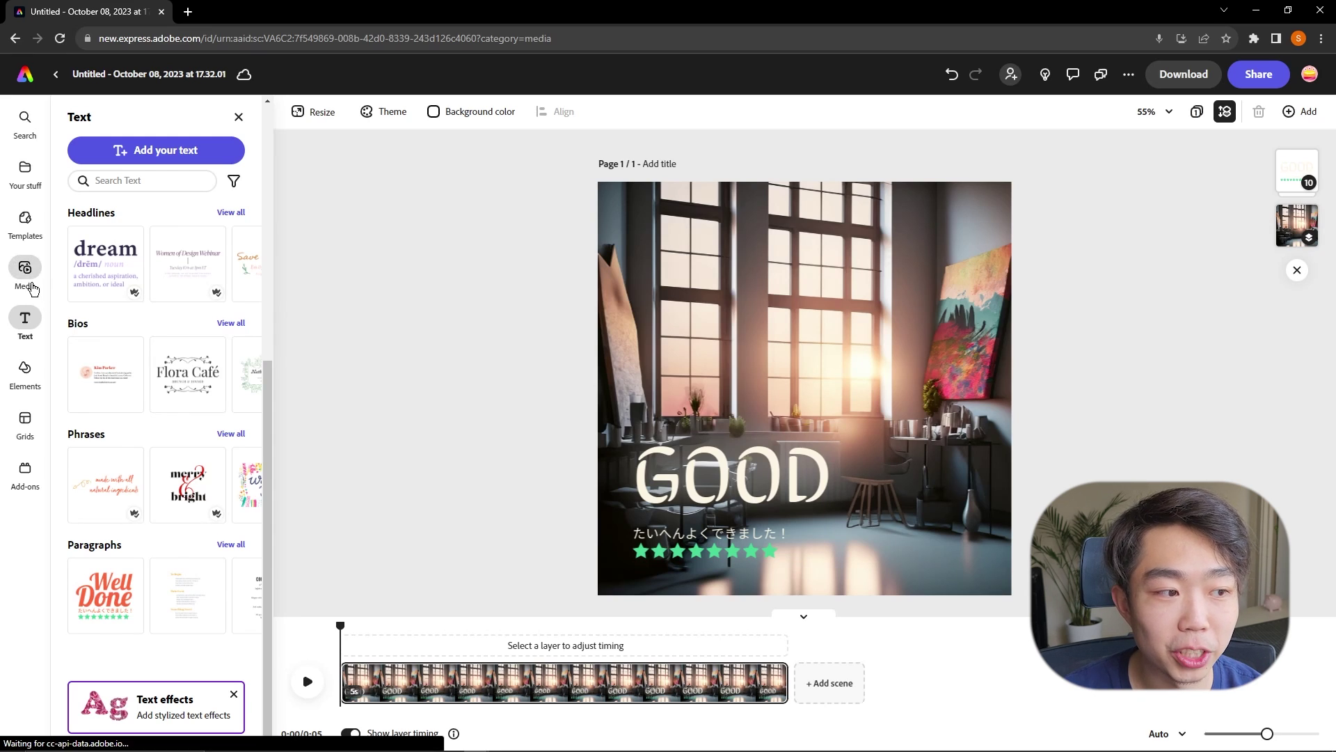
# Search stock photos for 'PAINTBRUSH' and place the orange-backdrop paintbrush near the page centre.
pyautogui.click(26, 274)
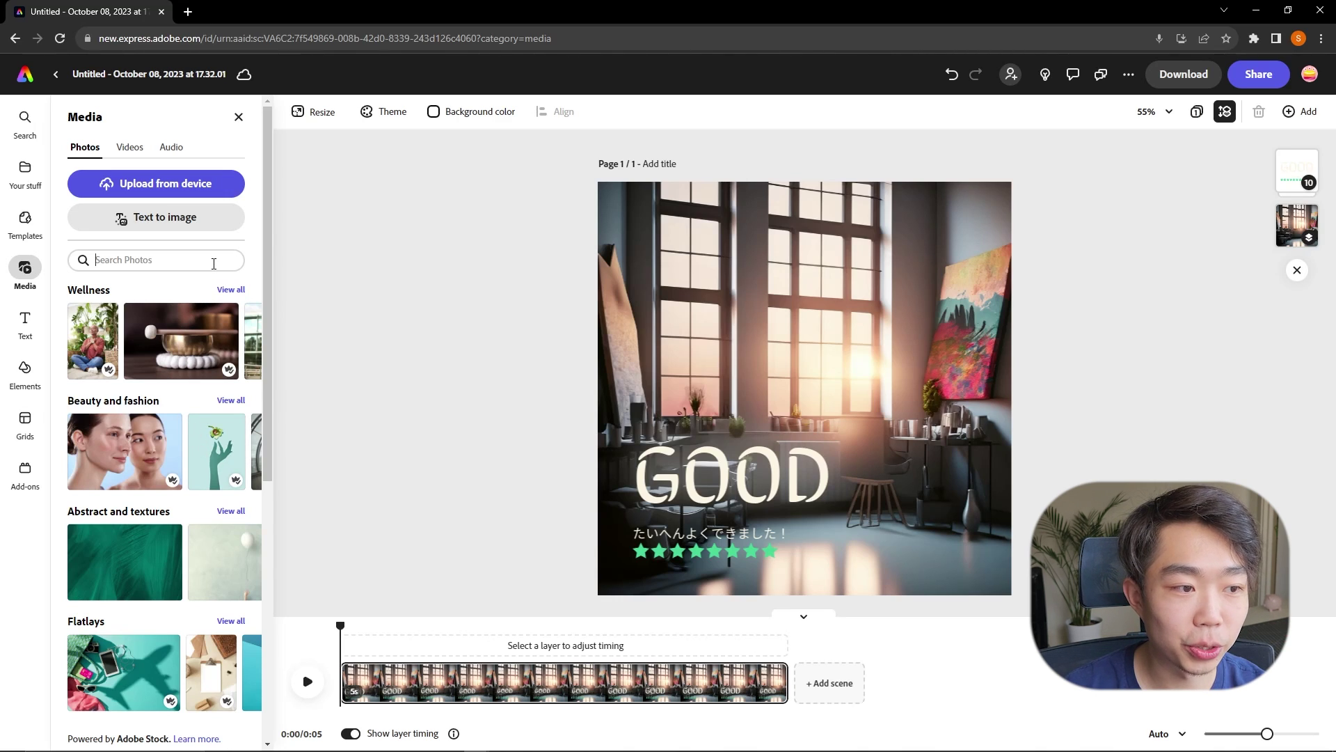
pyautogui.write('PAINTBRUSH')
pyautogui.press('Return')
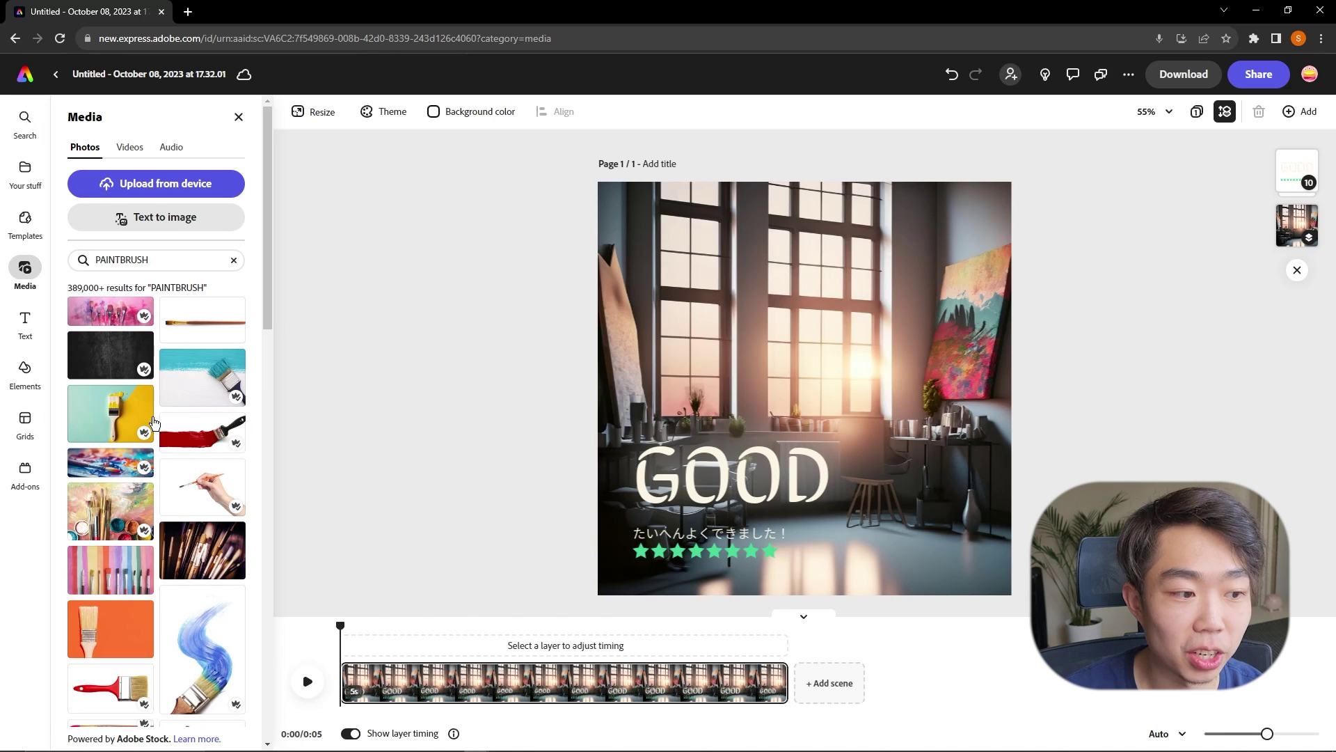
pyautogui.scroll(-2, 174, 389)
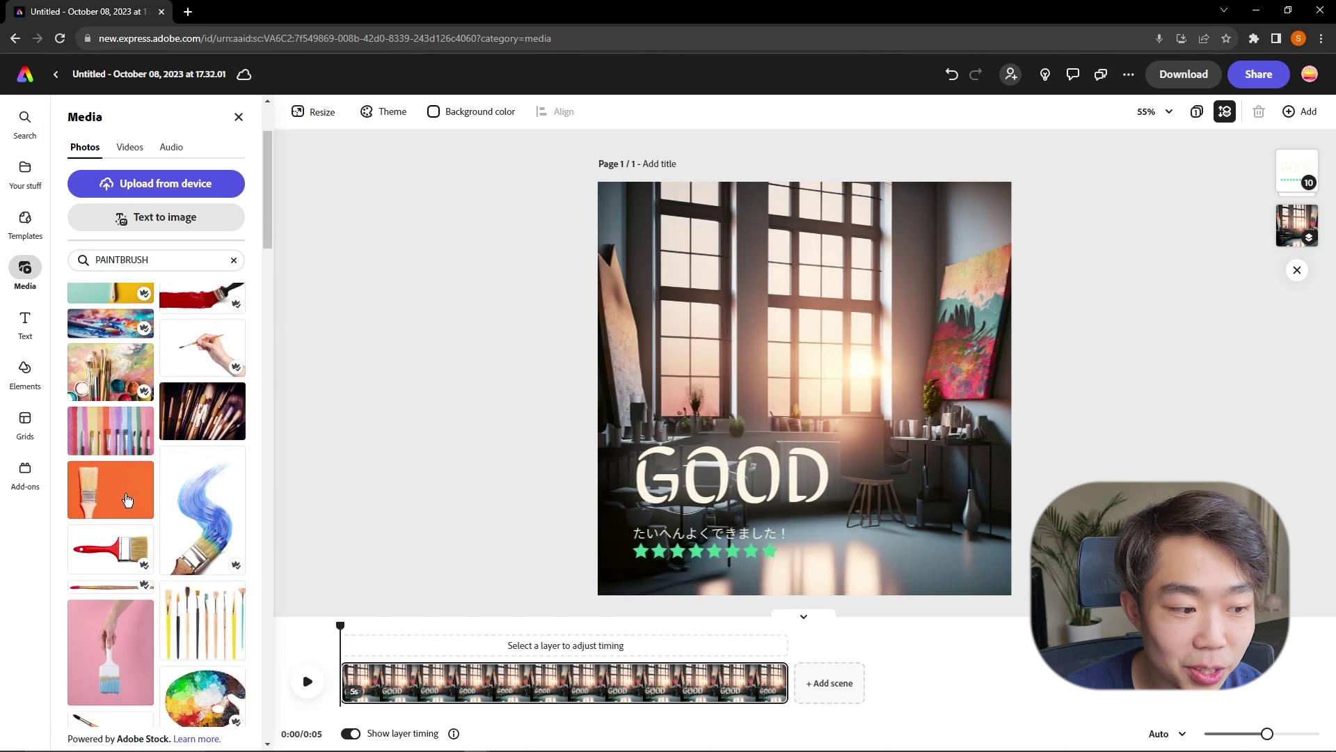
pyautogui.click(138, 513)
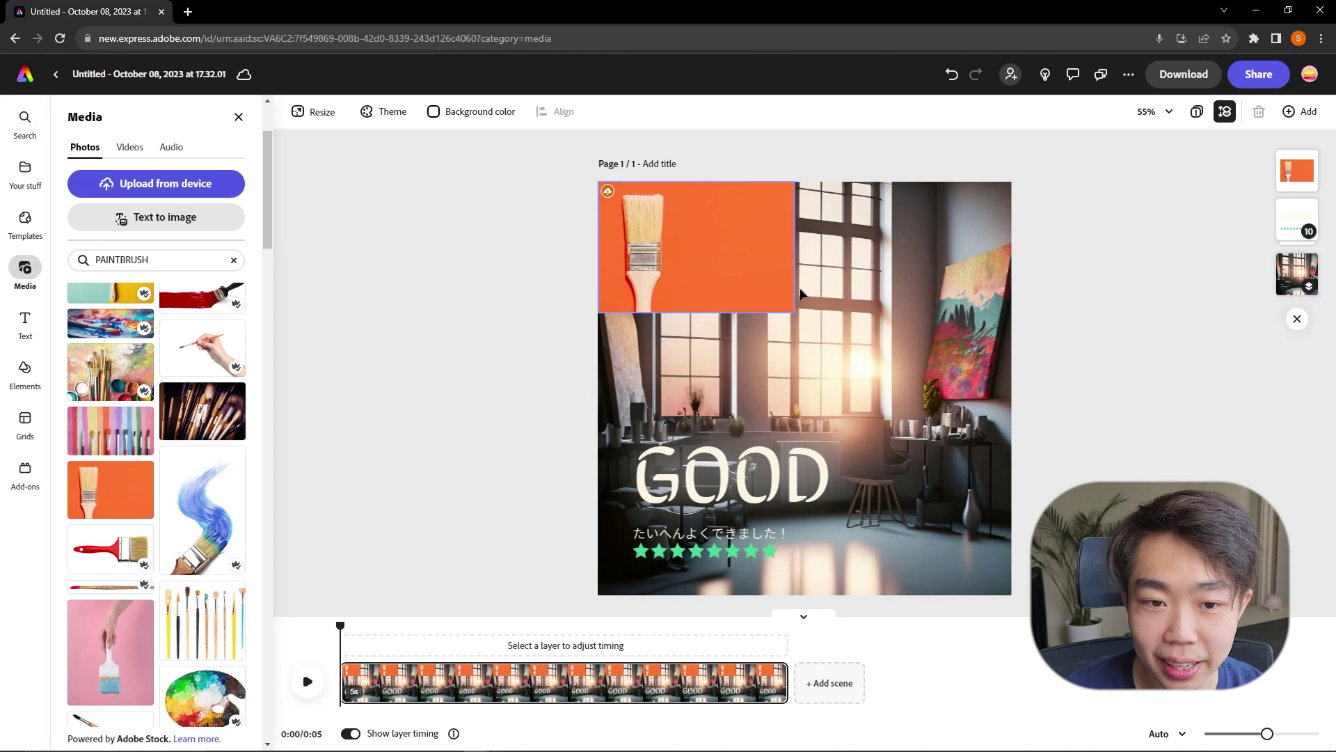
pyautogui.moveTo(765, 281)
pyautogui.mouseDown()
pyautogui.moveTo(895, 343)
pyautogui.moveTo(874, 367)
pyautogui.mouseUp()
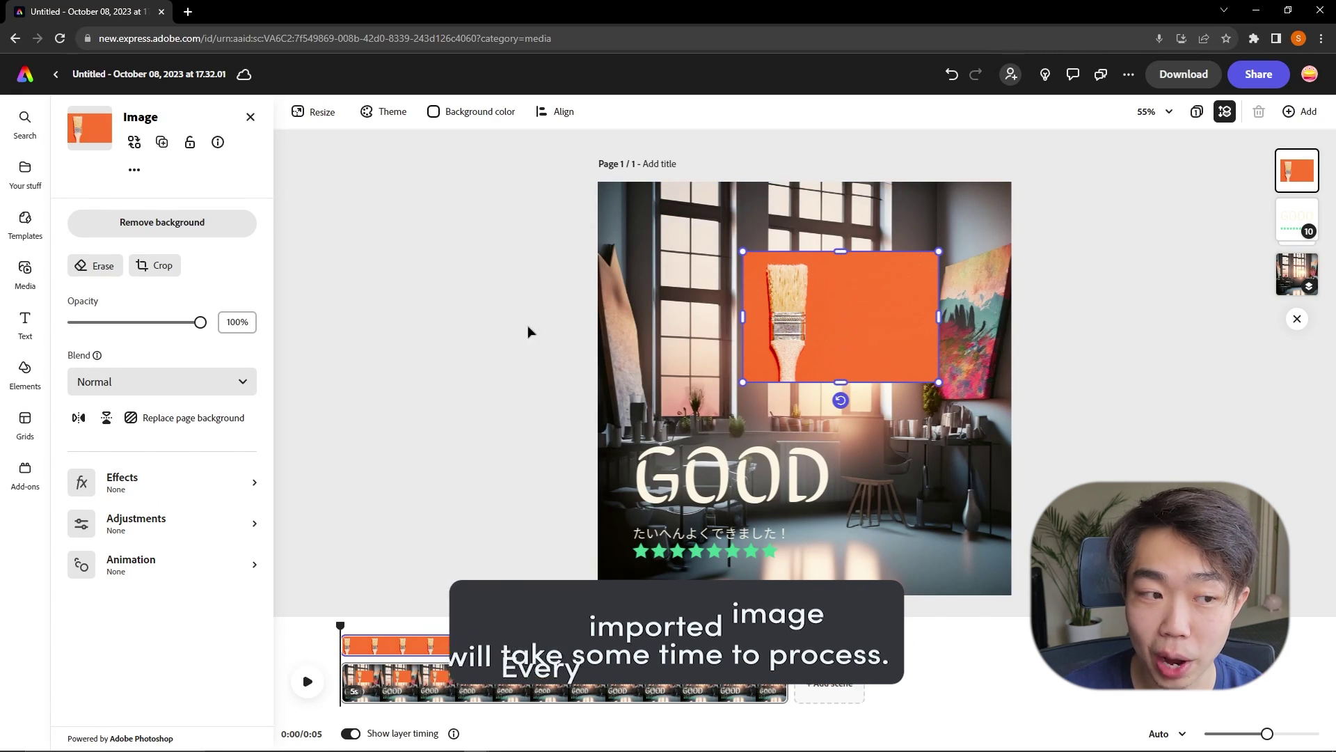
# Remove the paintbrush's background, then tilt, enlarge and position it beside GOOD.
pyautogui.click(201, 234)
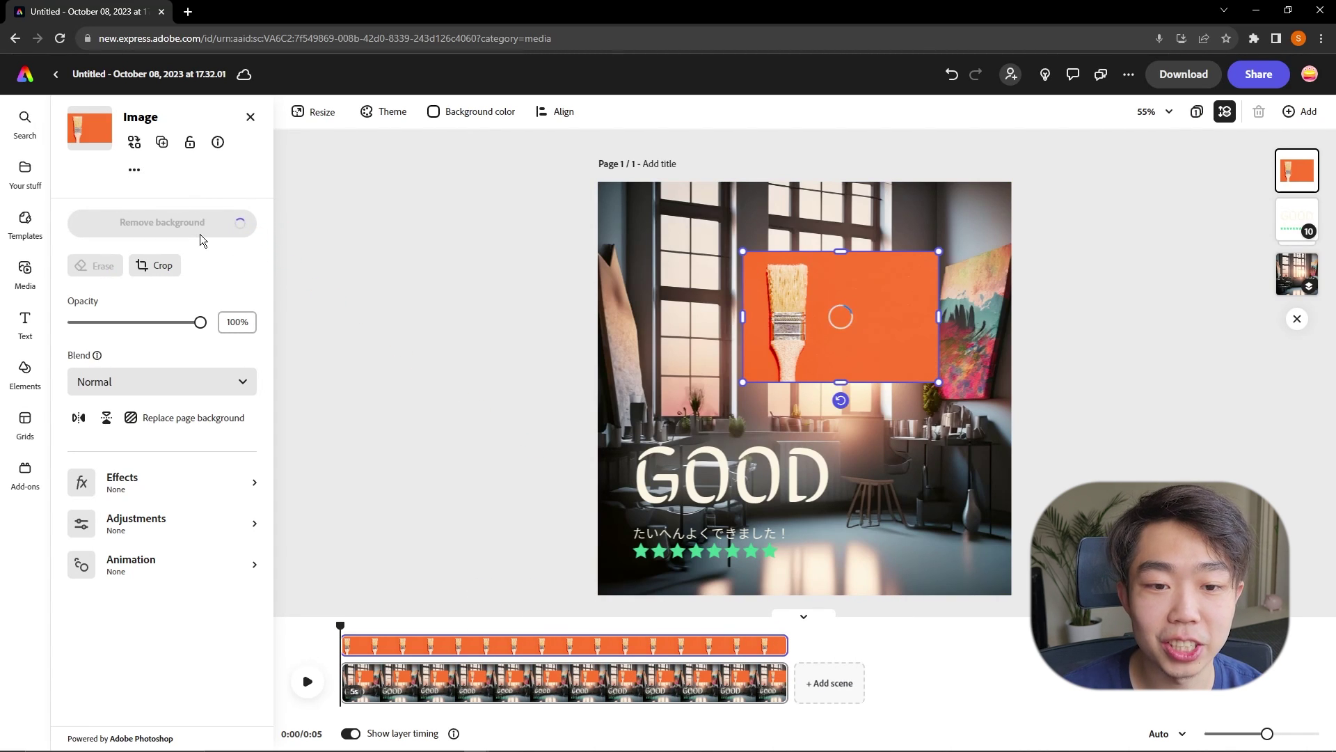
pyautogui.moveTo(793, 346)
pyautogui.mouseDown()
pyautogui.moveTo(899, 500)
pyautogui.moveTo(905, 451)
pyautogui.mouseUp()
pyautogui.moveTo(901, 543)
pyautogui.mouseDown()
pyautogui.moveTo(845, 534)
pyautogui.moveTo(871, 540)
pyautogui.mouseUp()
pyautogui.moveTo(956, 395)
pyautogui.mouseDown()
pyautogui.moveTo(988, 362)
pyautogui.moveTo(961, 386)
pyautogui.moveTo(934, 334)
pyautogui.mouseUp()
pyautogui.moveTo(905, 432); pyautogui.dragTo(904, 535)
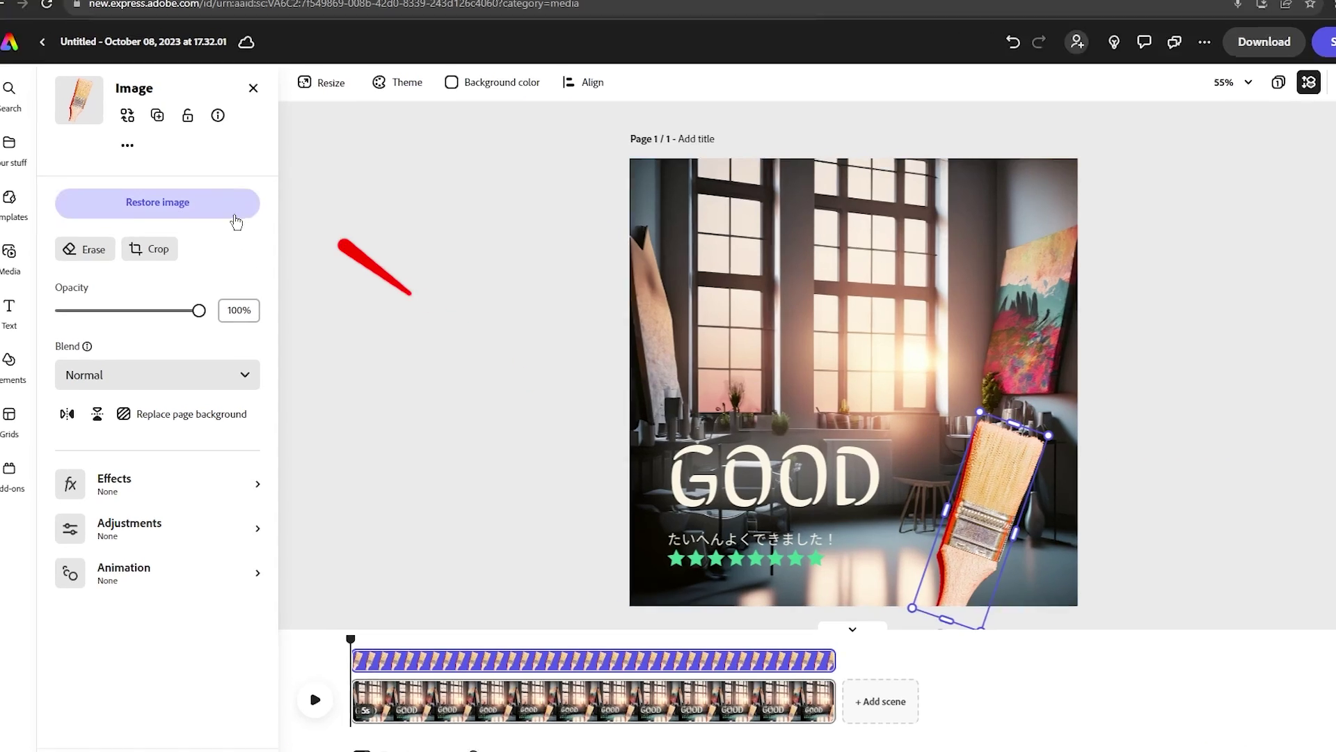
pyautogui.click(236, 220)
pyautogui.moveTo(1058, 517)
pyautogui.mouseDown()
pyautogui.moveTo(925, 466)
pyautogui.moveTo(1002, 487)
pyautogui.mouseUp()
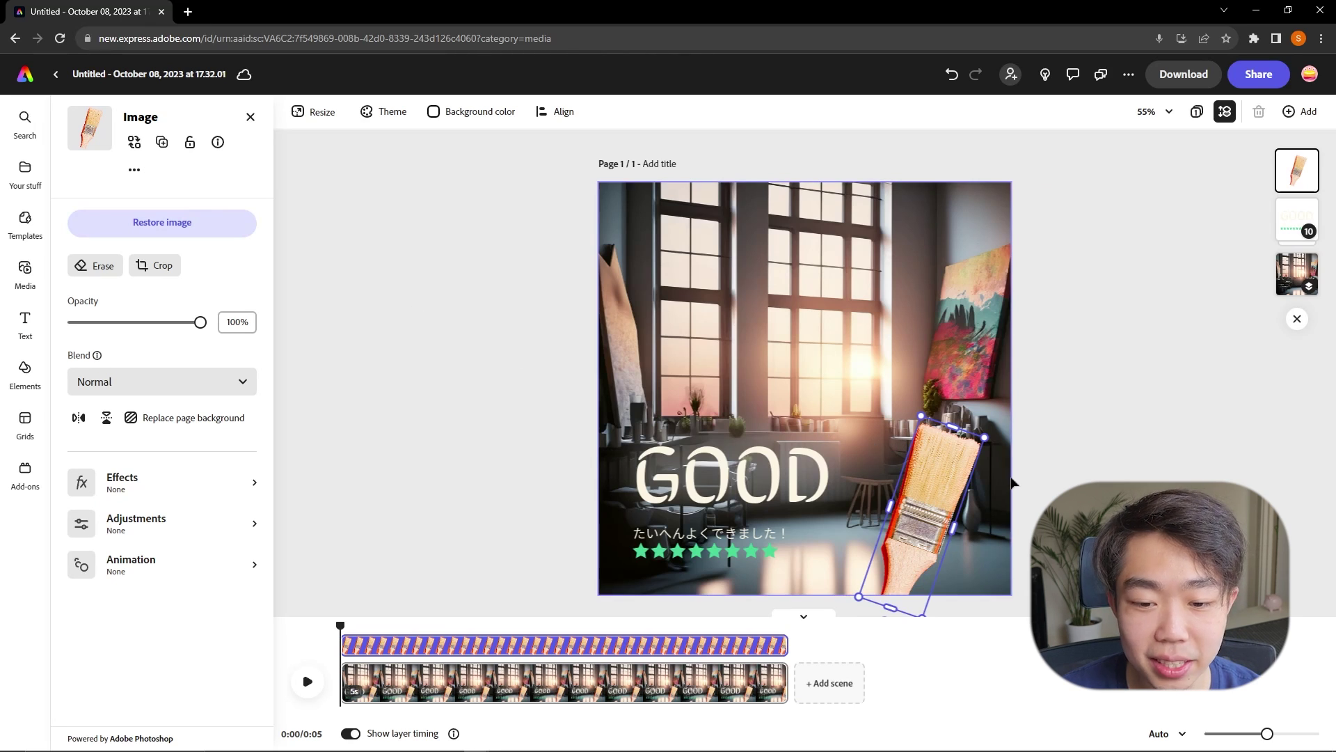
pyautogui.moveTo(971, 483)
pyautogui.mouseDown()
pyautogui.moveTo(926, 529)
pyautogui.moveTo(741, 543)
pyautogui.moveTo(684, 533)
pyautogui.moveTo(838, 528)
pyautogui.moveTo(864, 517)
pyautogui.moveTo(851, 503)
pyautogui.mouseUp()
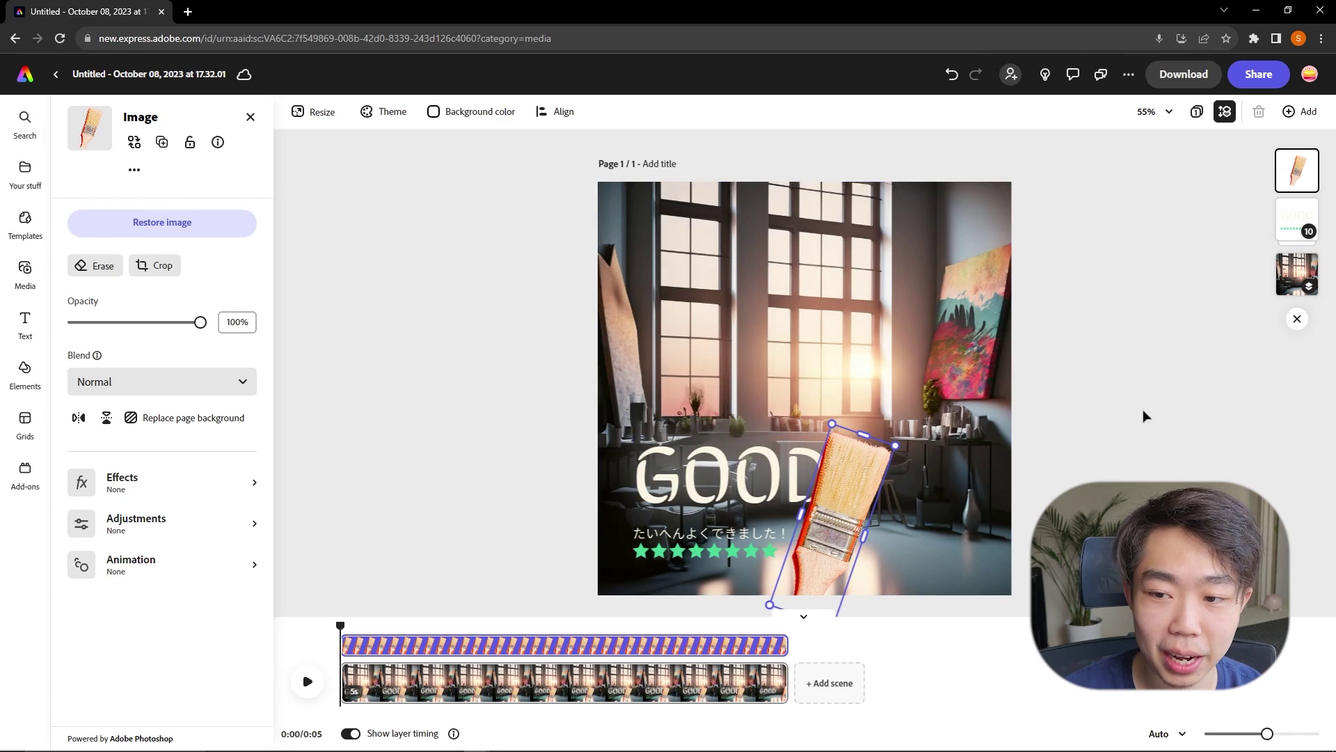
# Move the paintbrush layer behind the GOOD text and fine-tune its position.
pyautogui.click(1222, 251)
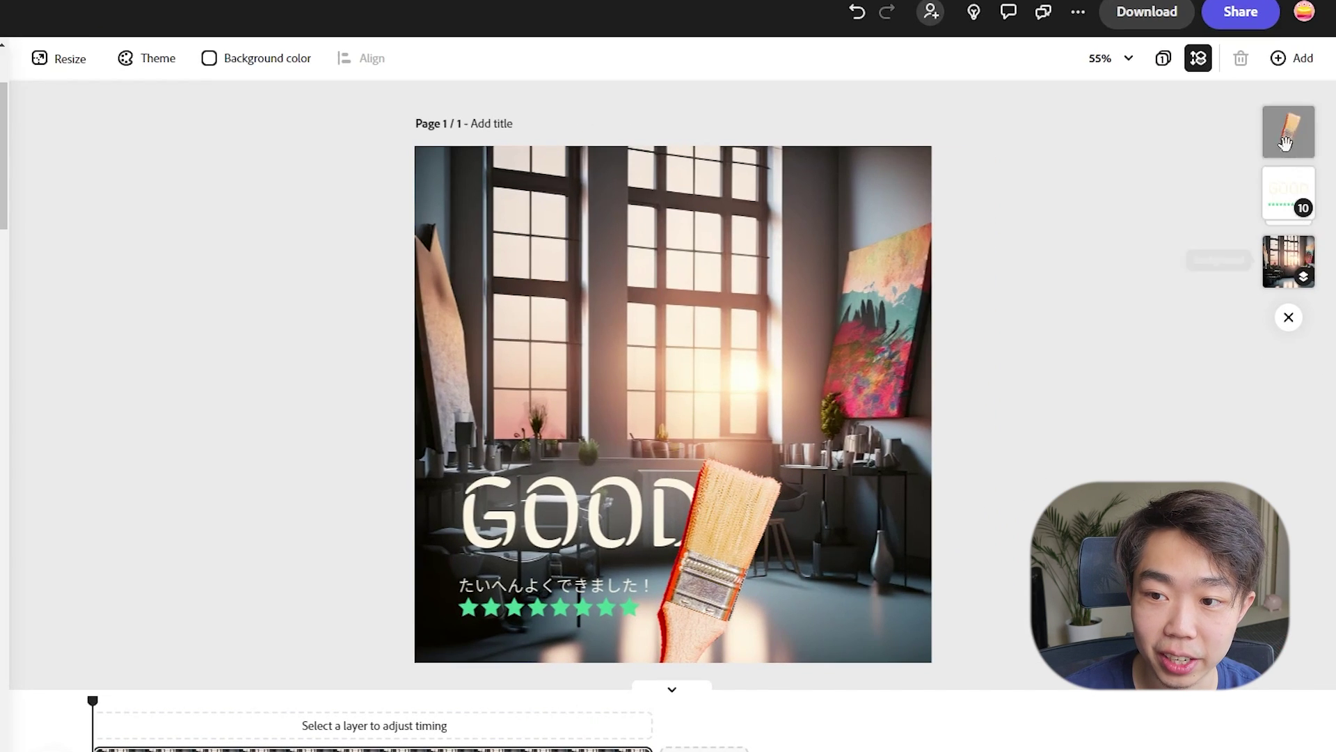
pyautogui.moveTo(1285, 142); pyautogui.dragTo(1288, 202)
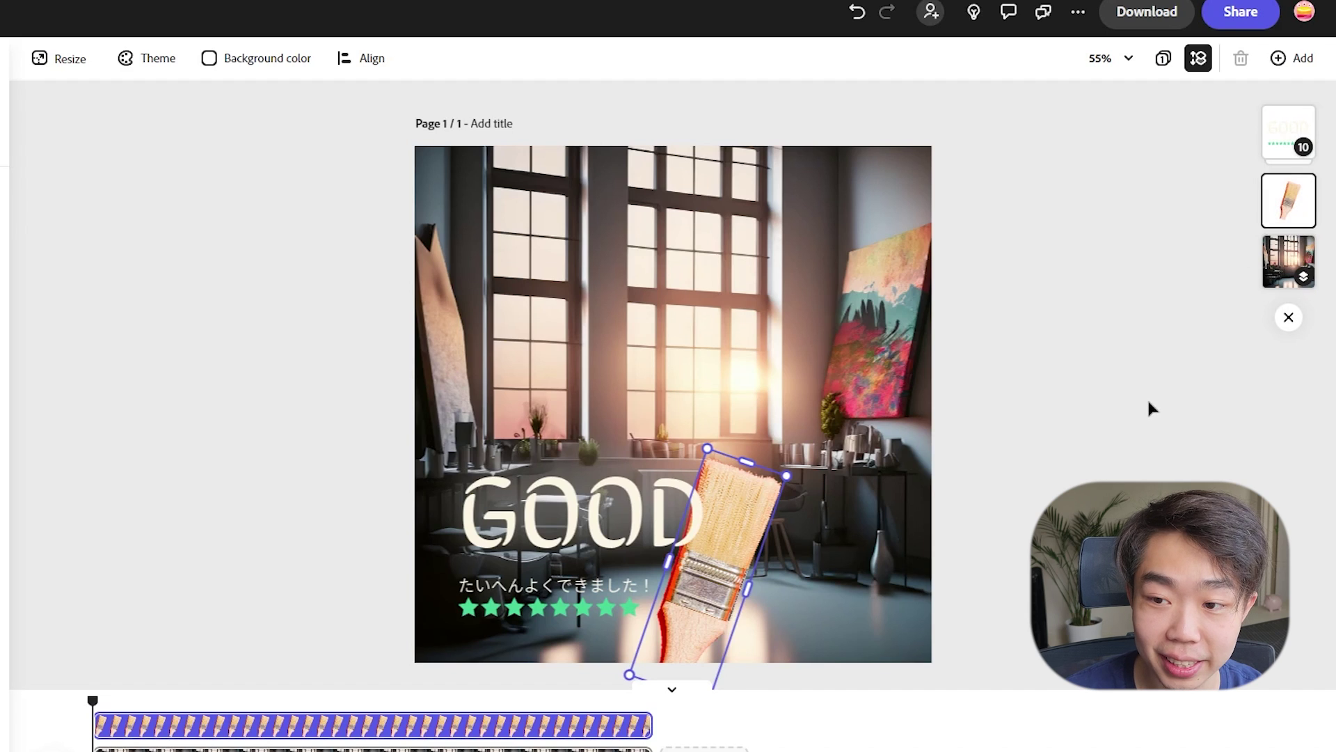
pyautogui.moveTo(766, 541); pyautogui.dragTo(753, 538)
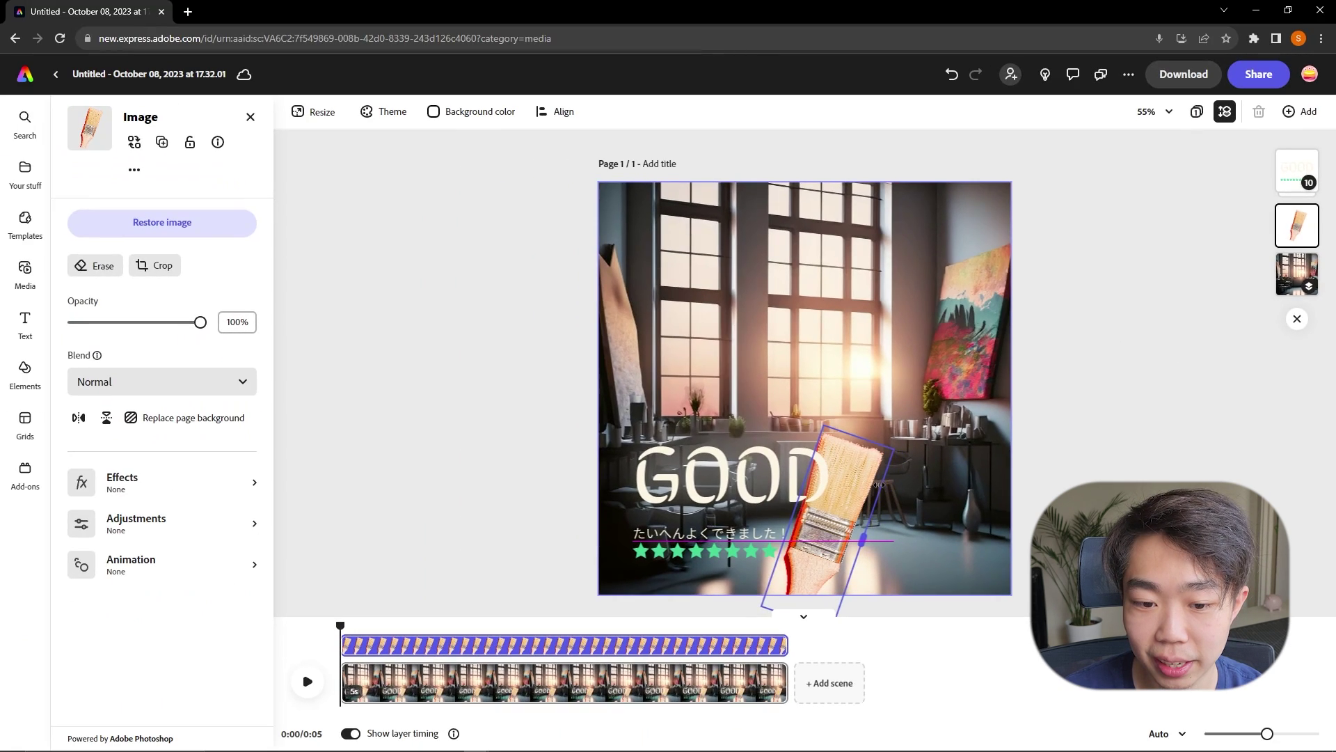
pyautogui.moveTo(880, 491); pyautogui.dragTo(888, 490)
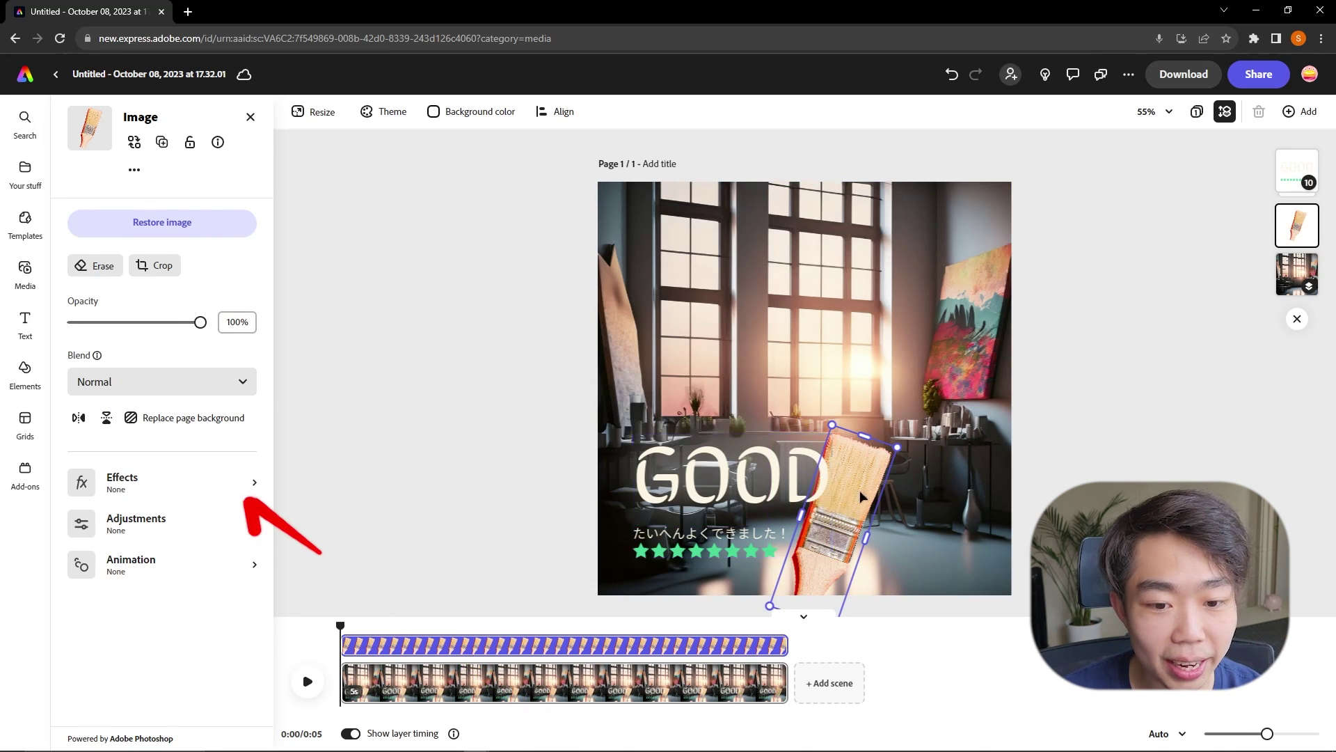
# Try grayscale, darkened, Tint, Colorize and several duotone presets on the paintbrush, ending on tan.
pyautogui.click(224, 474)
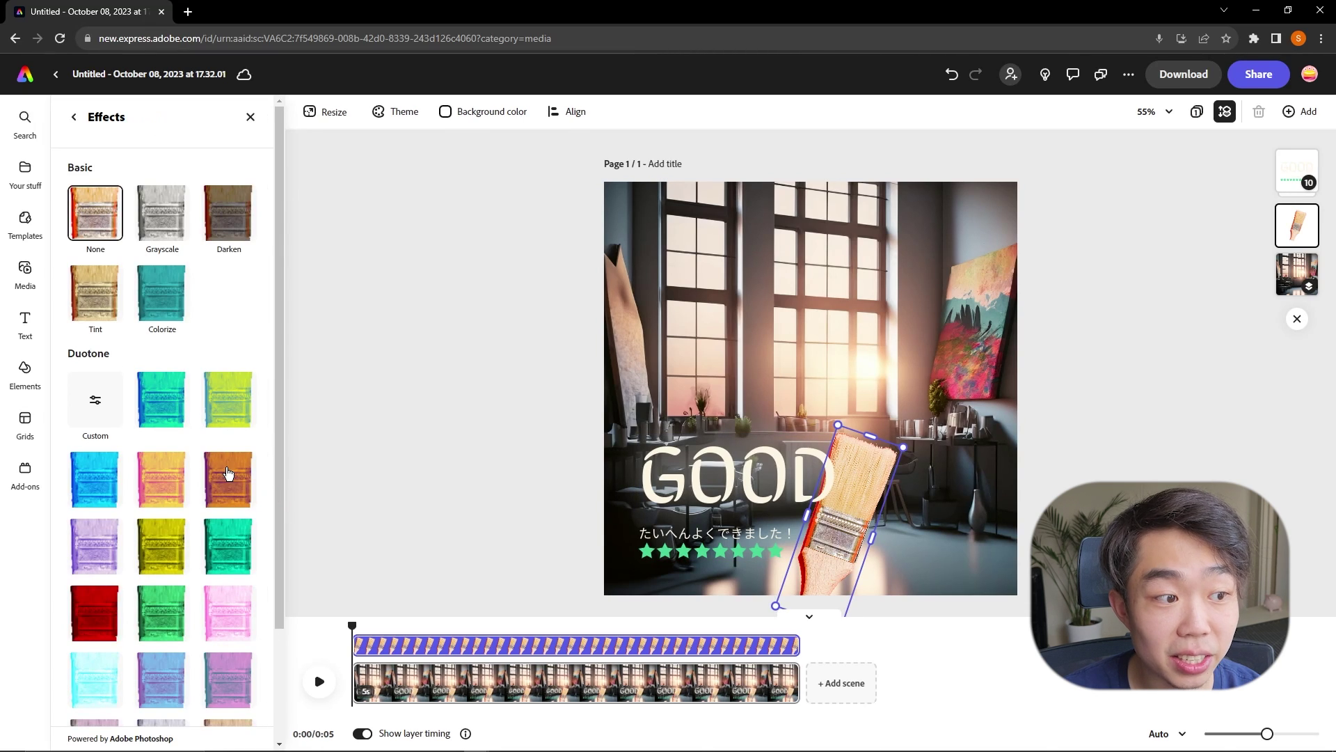
pyautogui.click(179, 239)
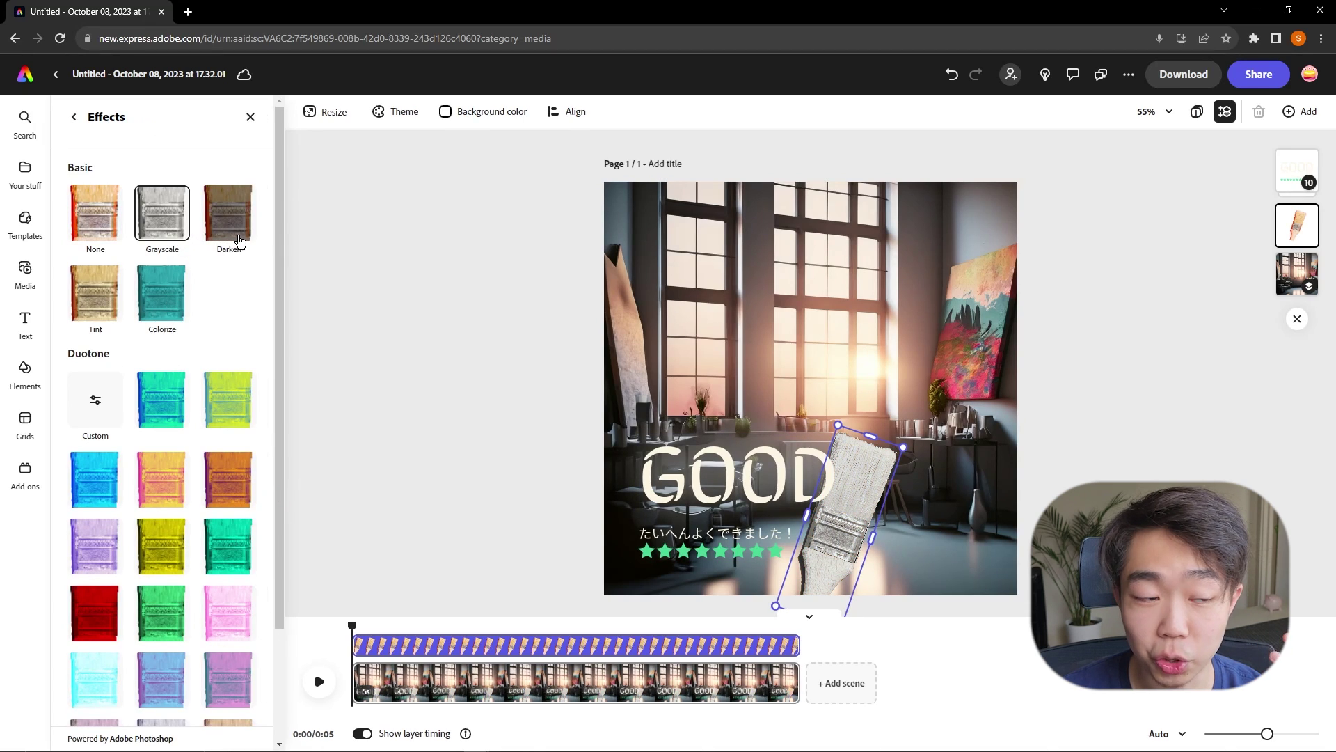
pyautogui.click(240, 238)
pyautogui.click(124, 307)
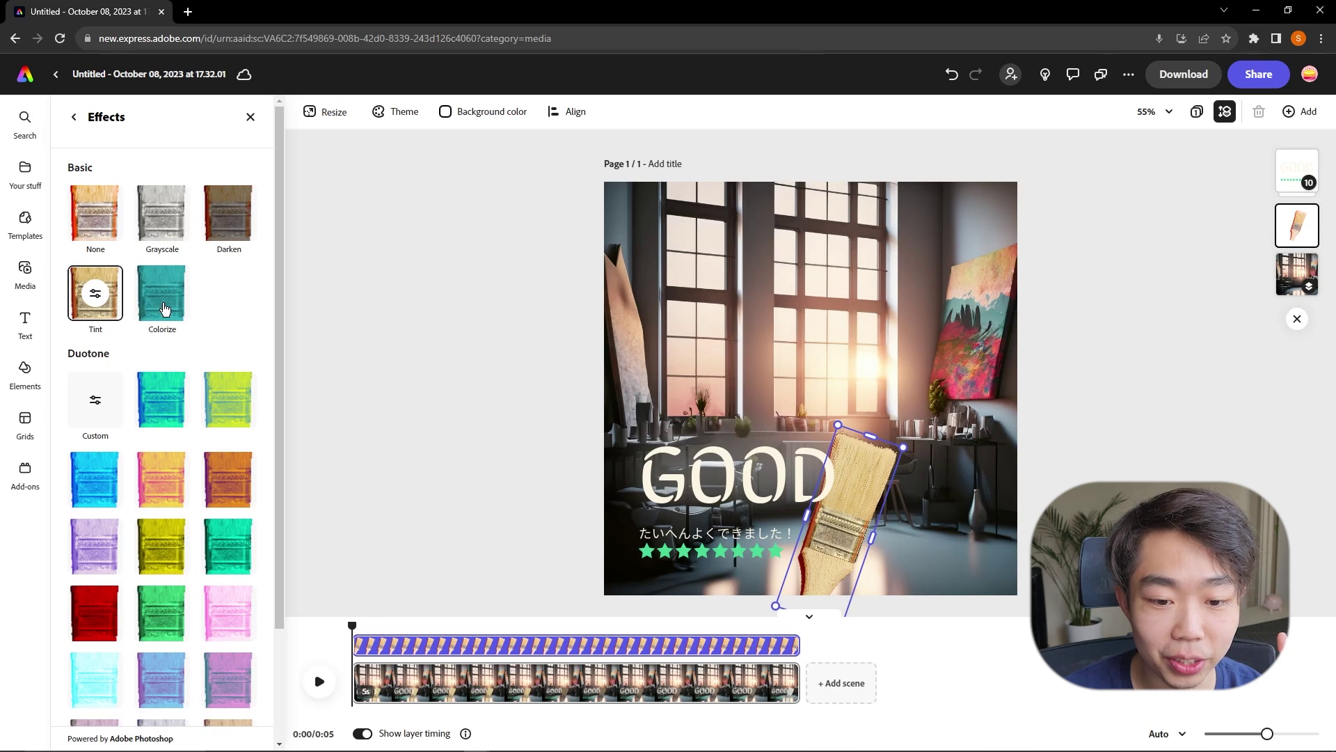
pyautogui.click(165, 309)
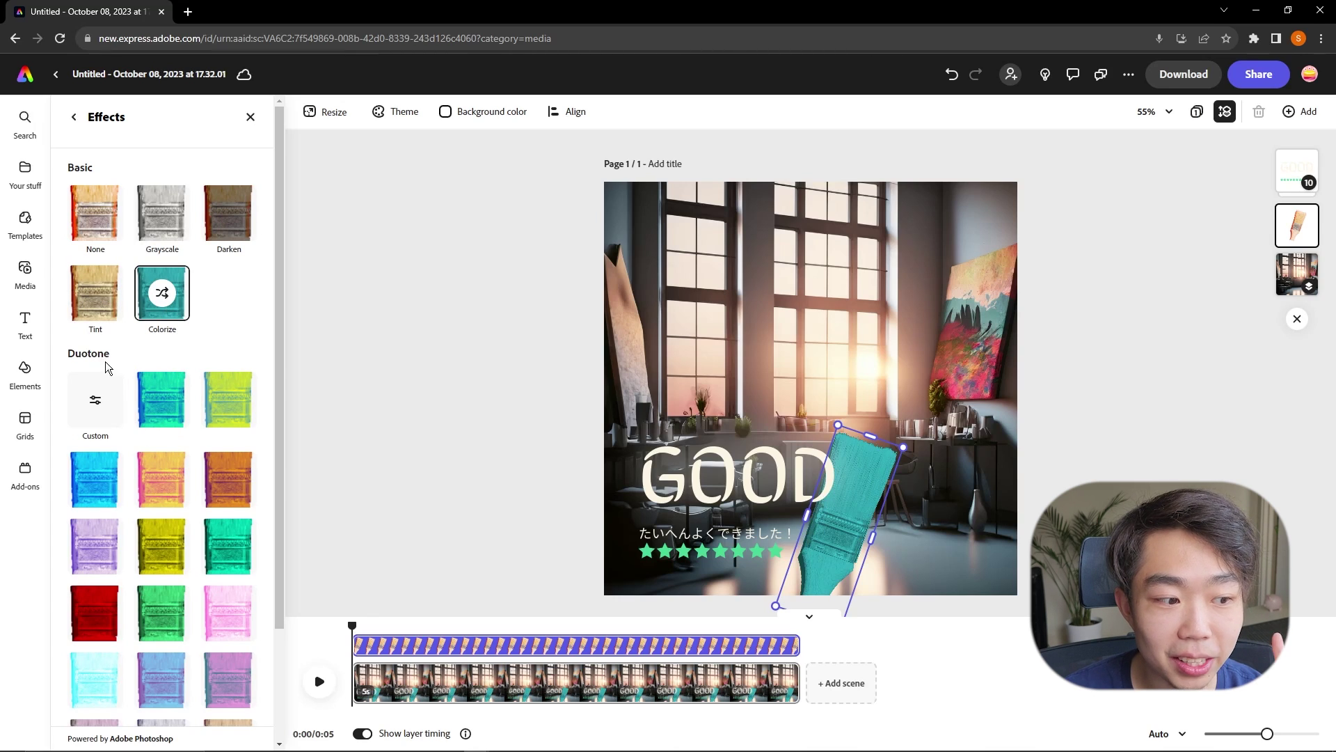
pyautogui.click(154, 479)
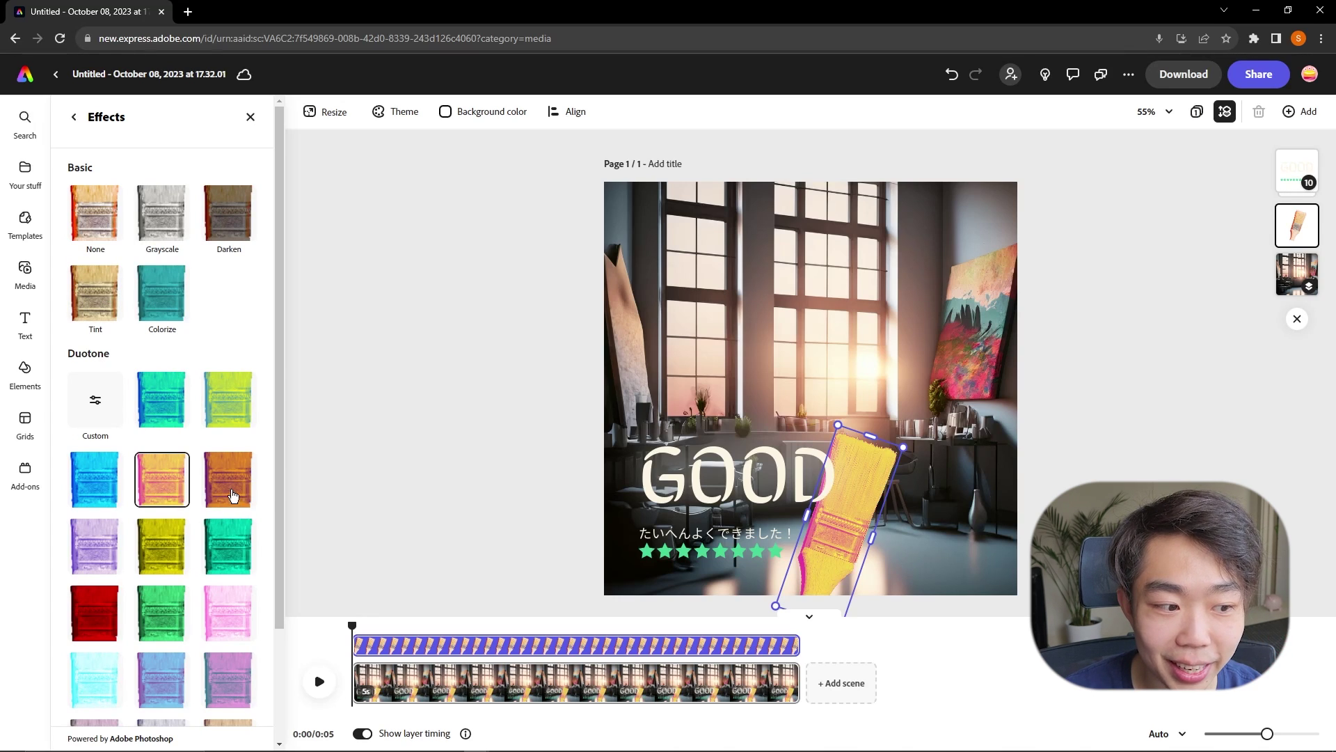
pyautogui.click(233, 496)
pyautogui.click(232, 552)
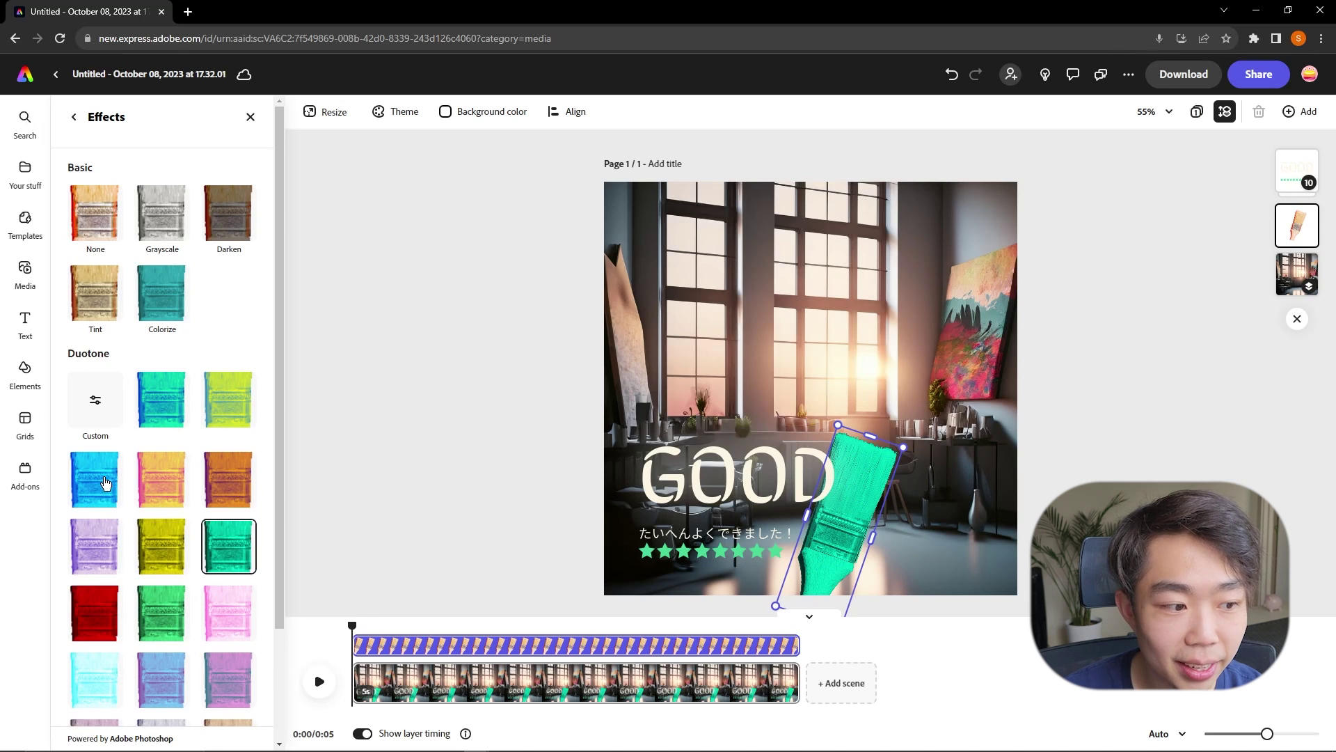
pyautogui.scroll(-2, 162, 490)
pyautogui.click(162, 542)
pyautogui.click(160, 608)
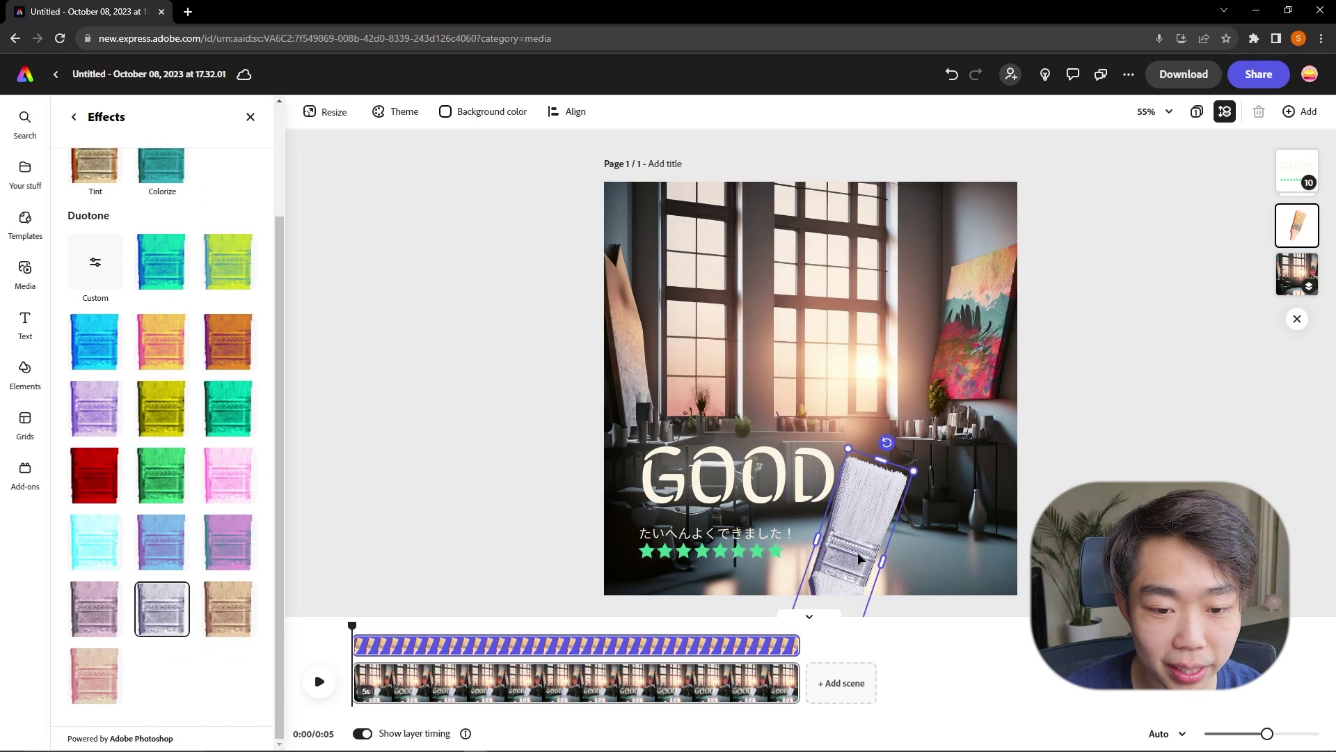
pyautogui.click(228, 608)
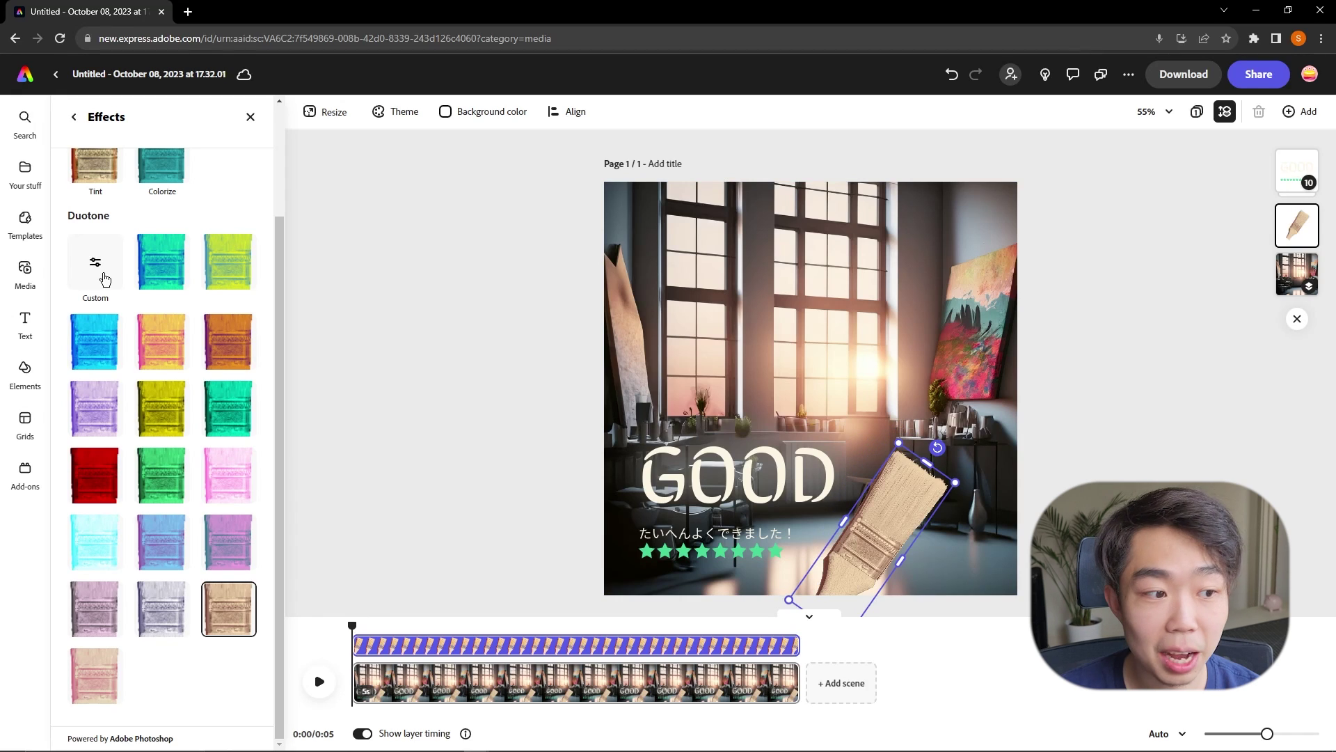
# Set a custom duotone on the paintbrush with dark red shadows and cream highlights.
pyautogui.click(95, 263)
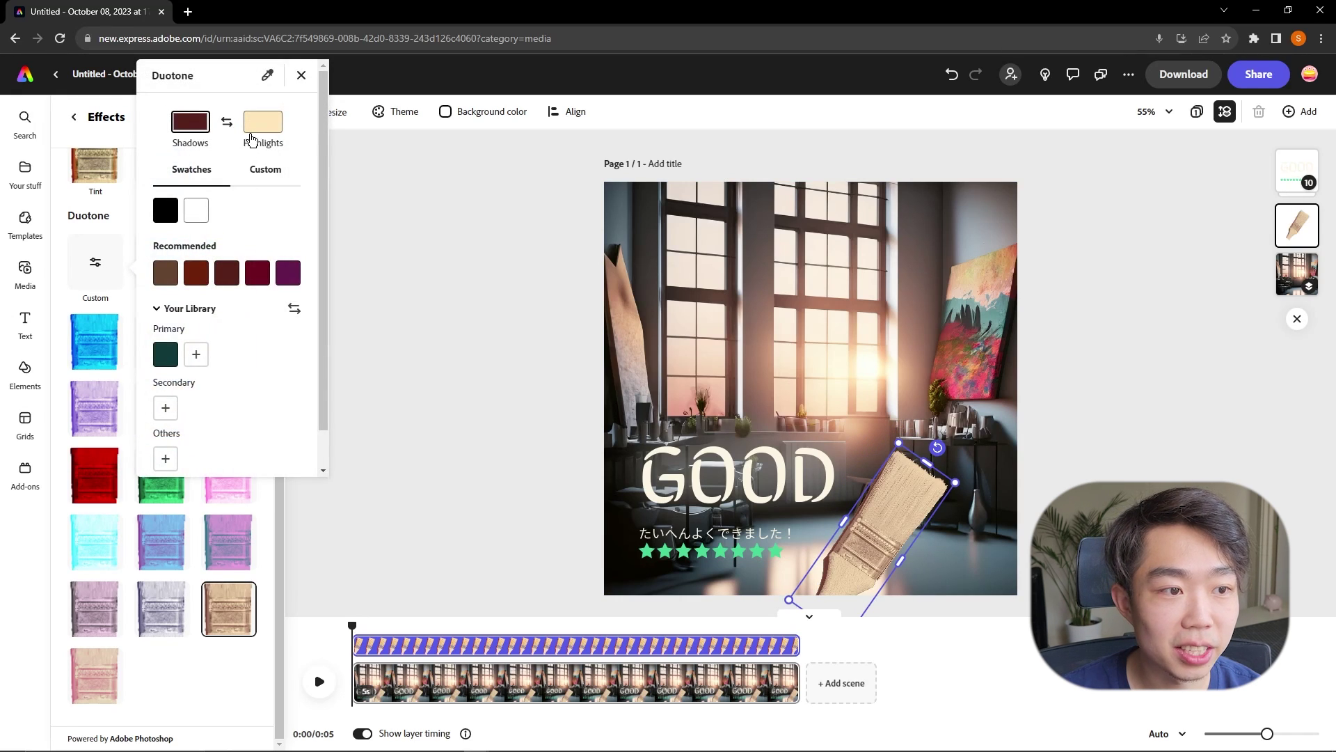
pyautogui.click(252, 133)
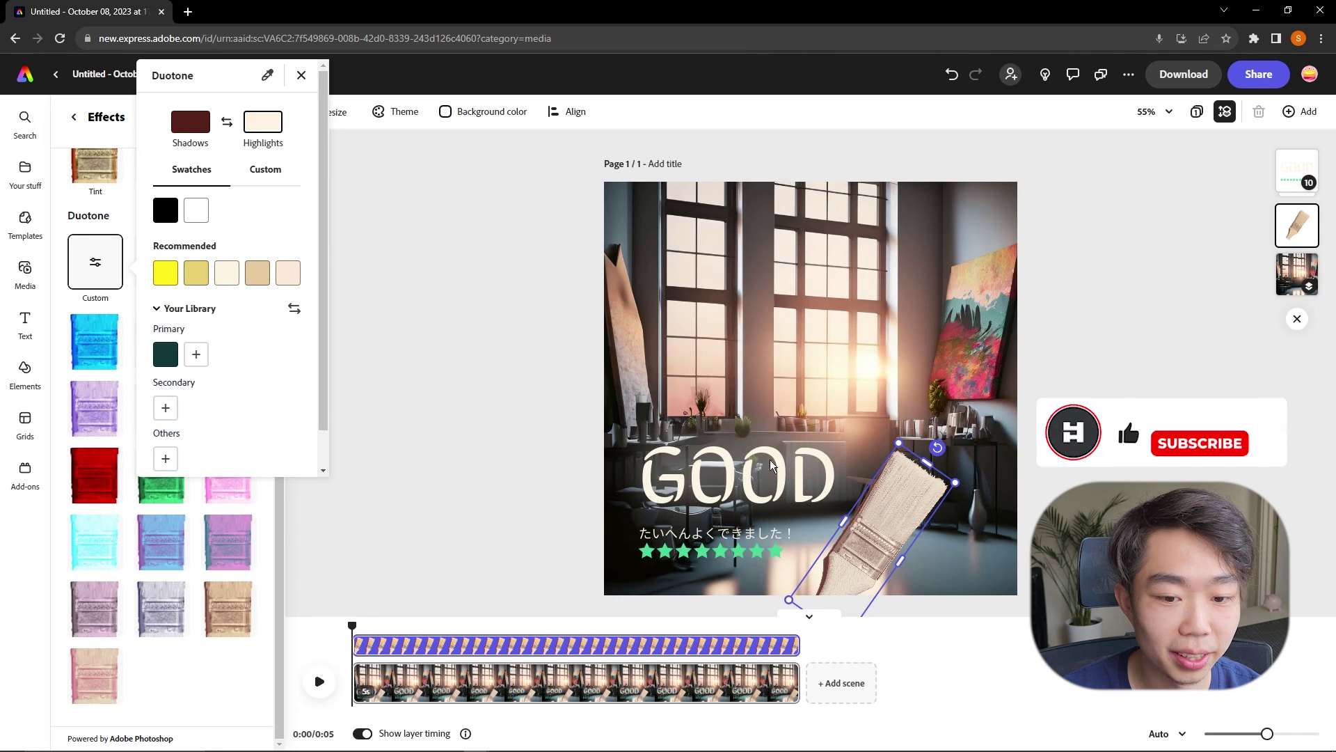
pyautogui.click(196, 132)
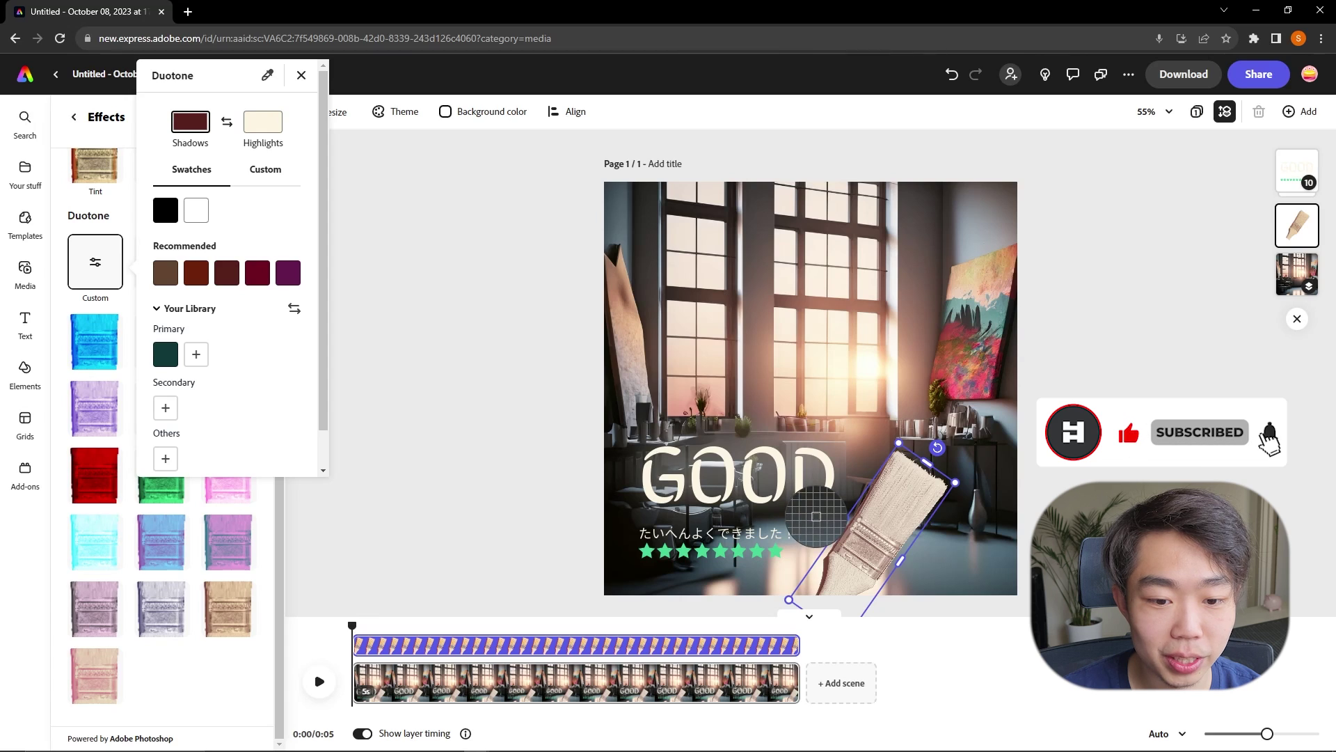
pyautogui.click(497, 465)
pyautogui.click(497, 465)
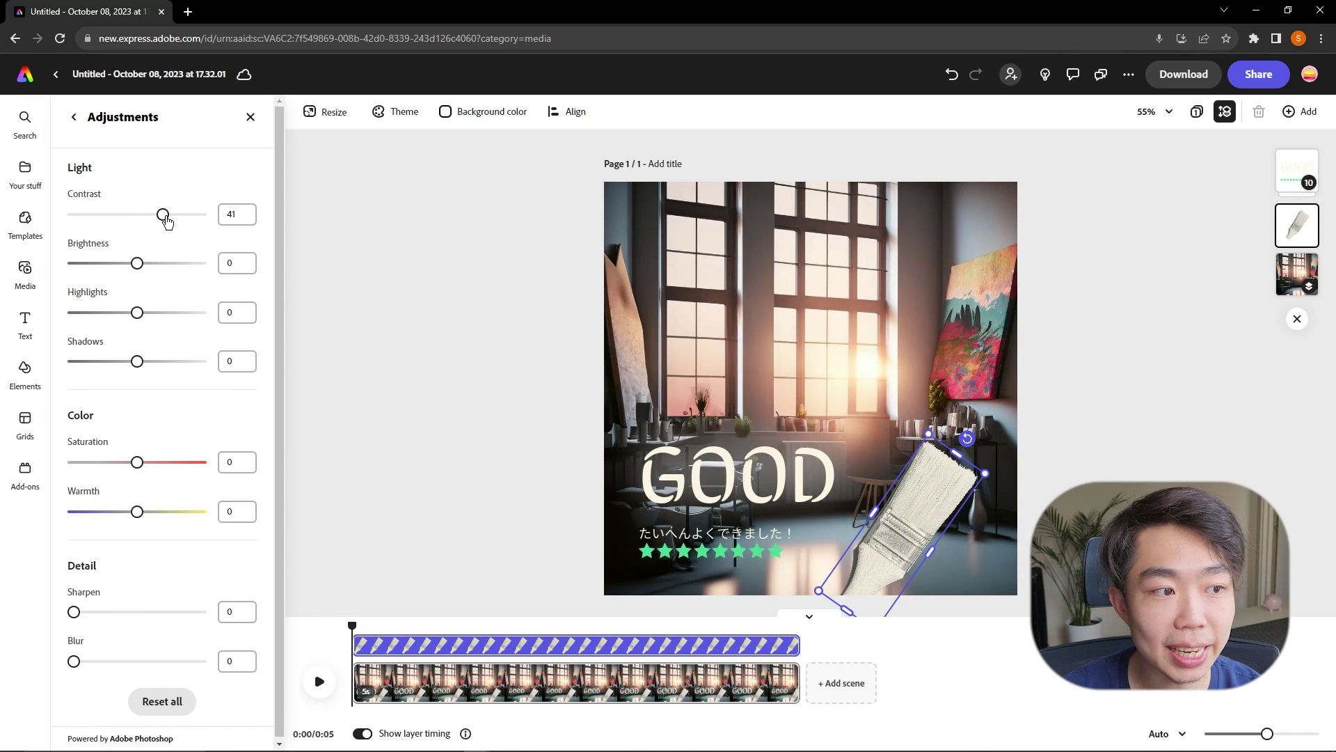
# Adjust the paintbrush to contrast 24, brightness -2, highlights 19, saturation 18 and warmth 1.
pyautogui.moveTo(138, 268); pyautogui.dragTo(144, 315)
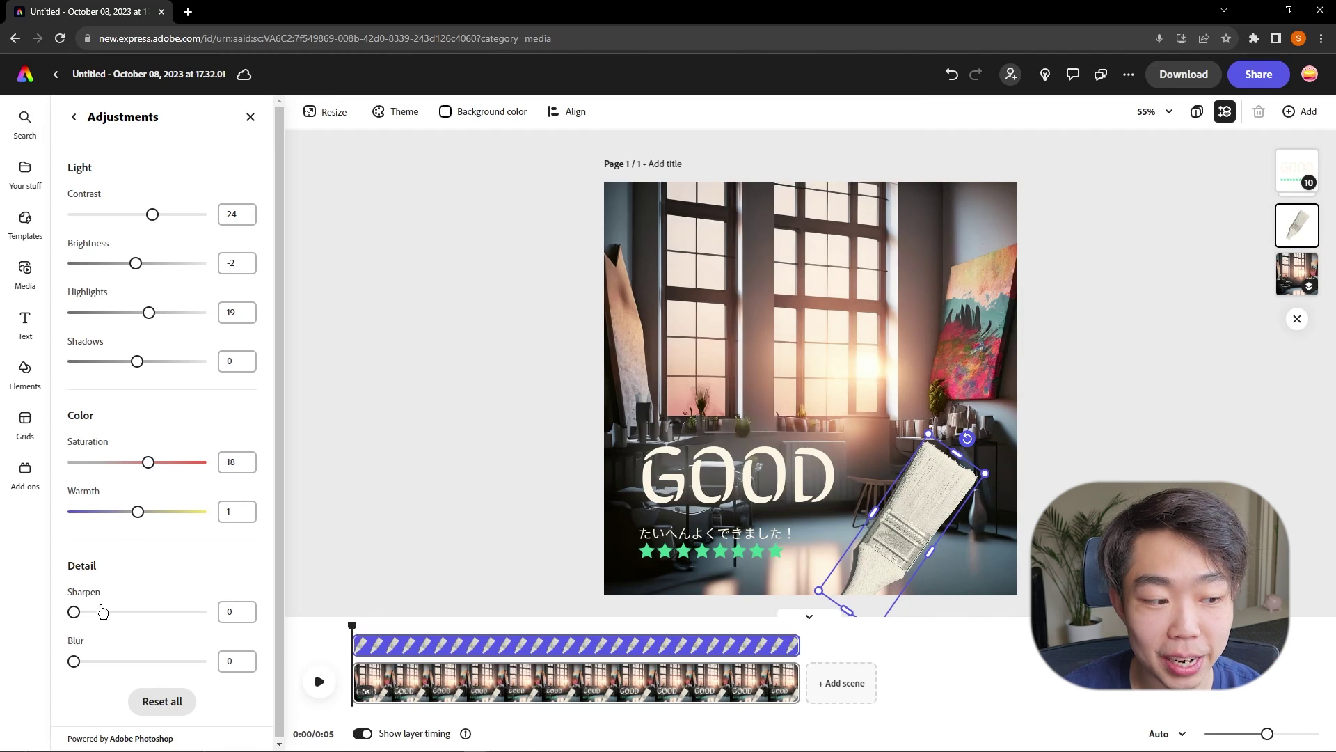
pyautogui.moveTo(95, 619); pyautogui.dragTo(122, 620)
pyautogui.scroll(-1, 182, 580)
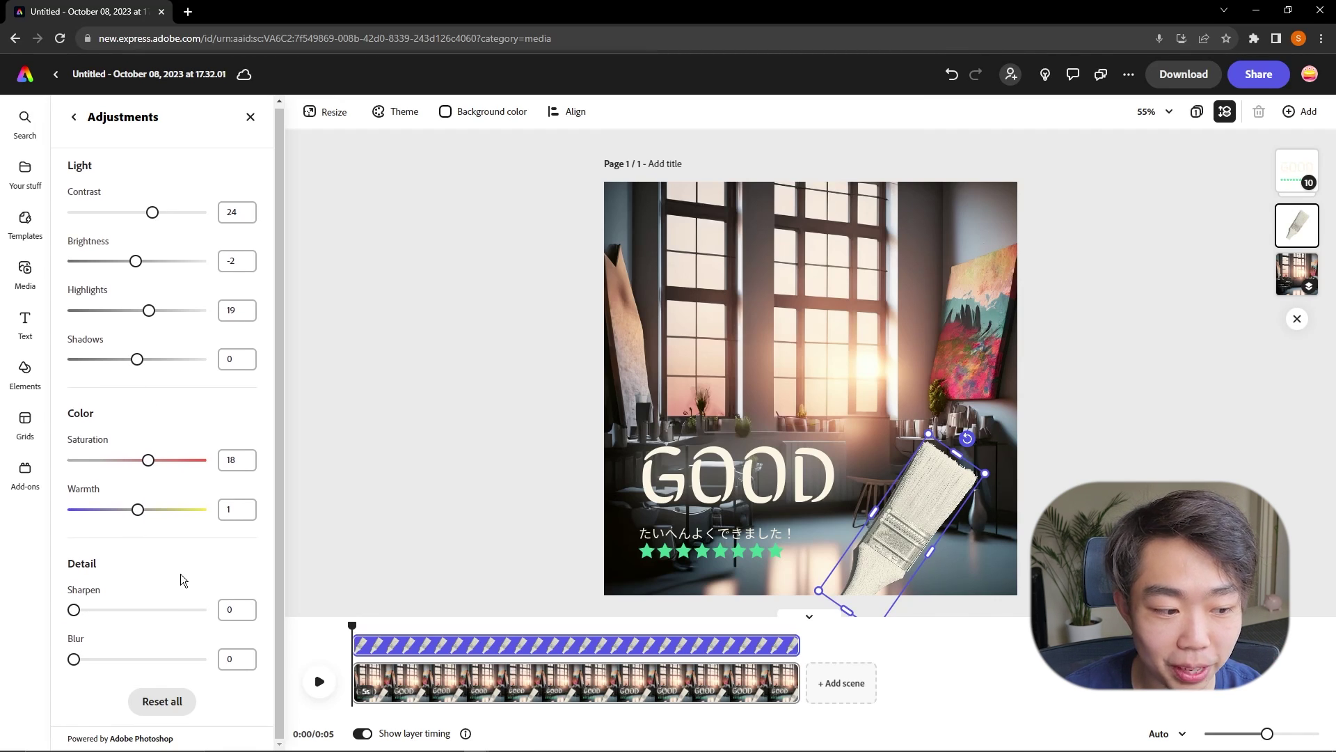
pyautogui.click(74, 118)
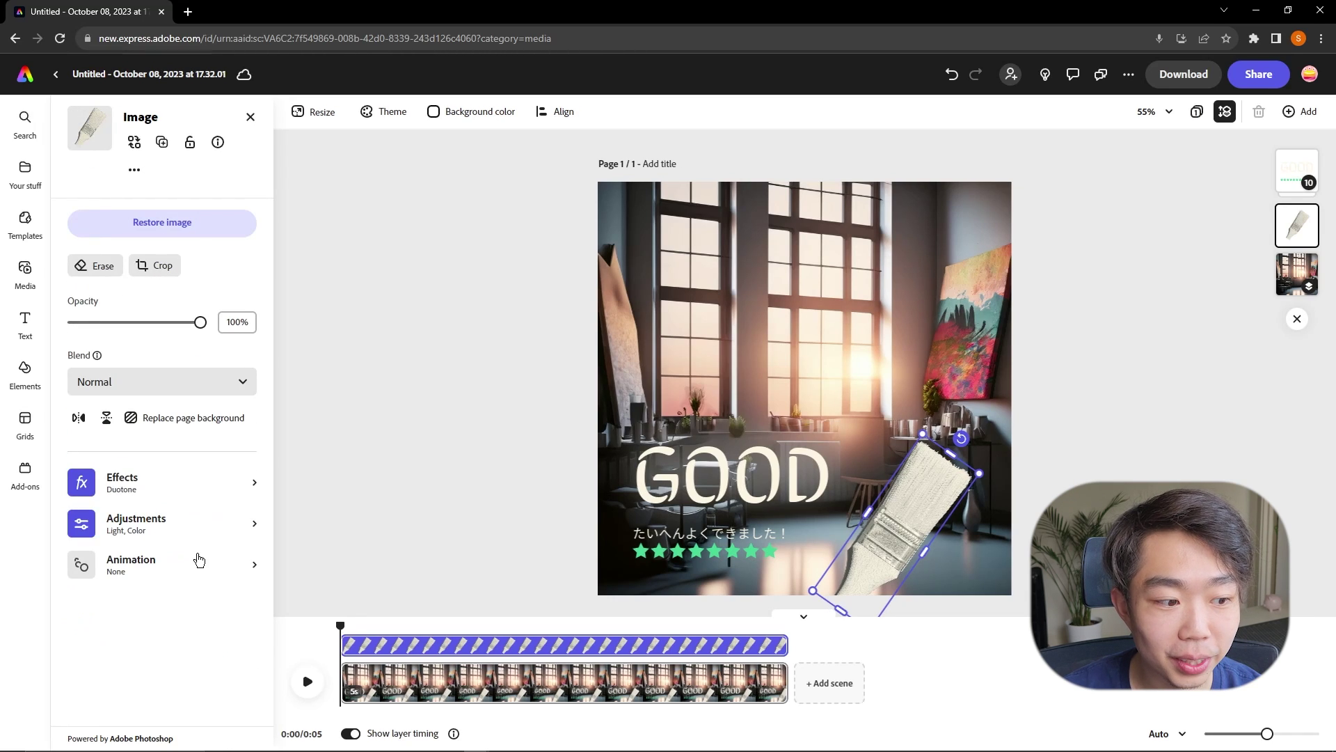
pyautogui.click(184, 569)
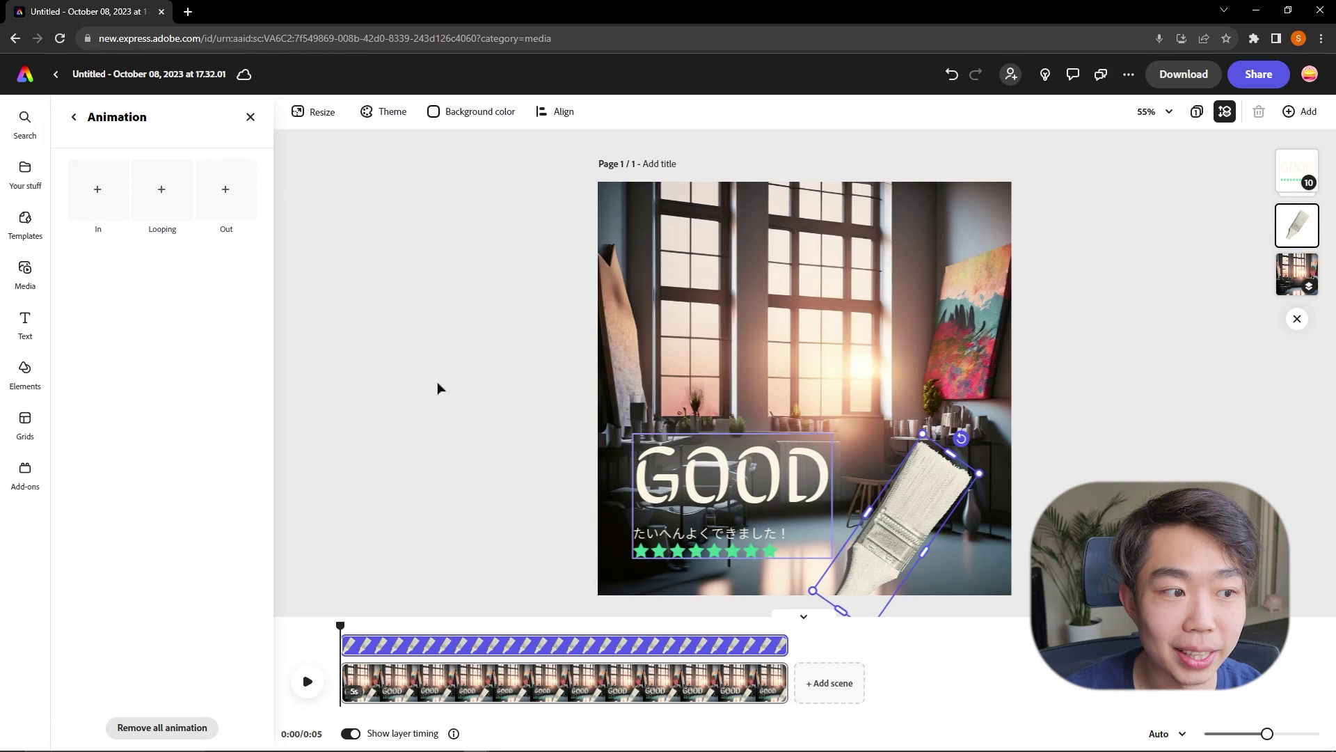
# Give the paintbrush a Flicker entrance, Wiggle loop and Shrink exit, then play the preview.
pyautogui.click(118, 209)
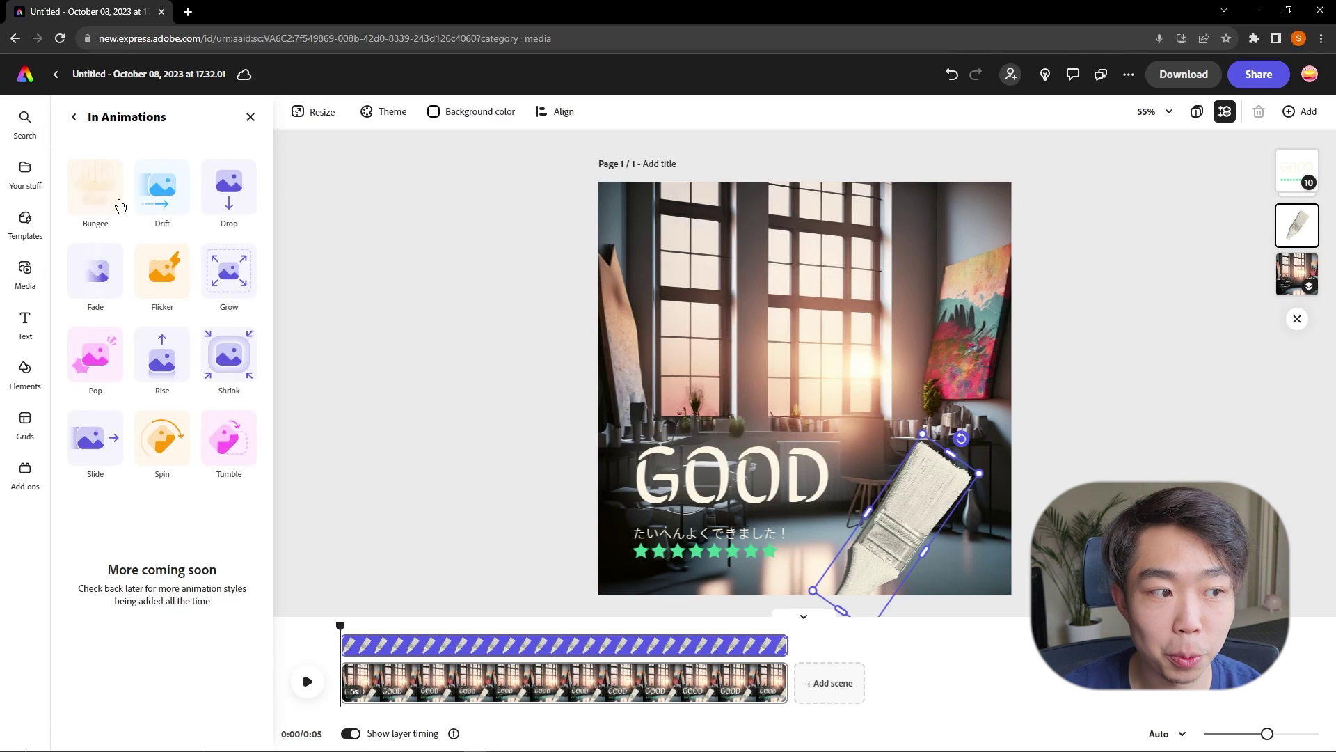
pyautogui.click(165, 286)
pyautogui.click(158, 171)
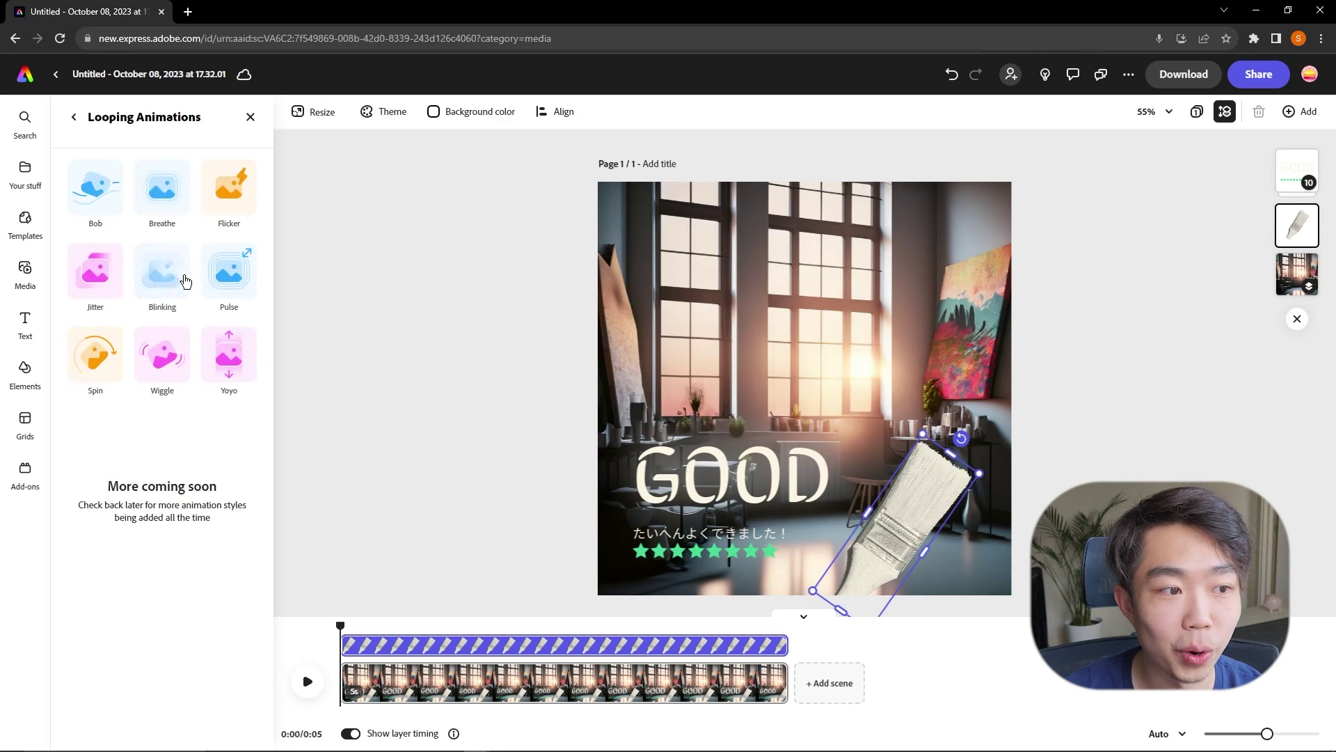
pyautogui.click(162, 353)
pyautogui.click(234, 199)
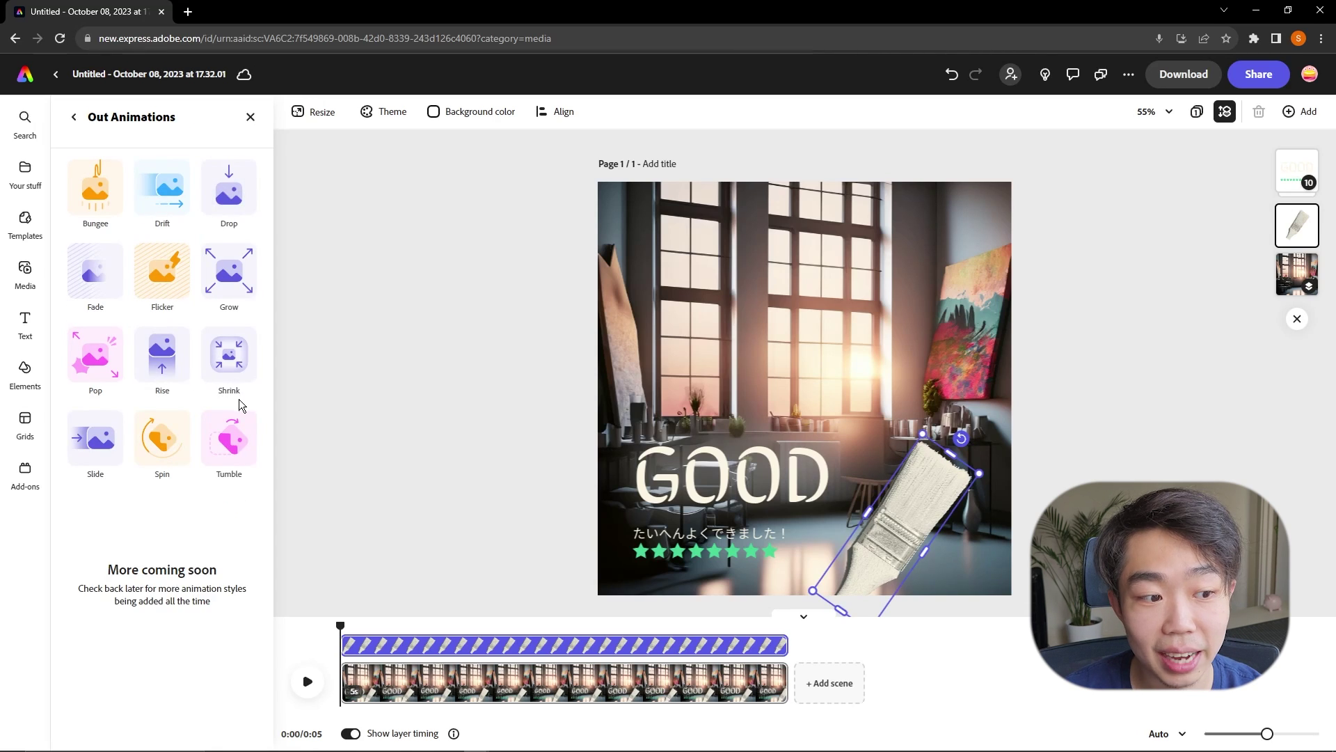
pyautogui.click(231, 353)
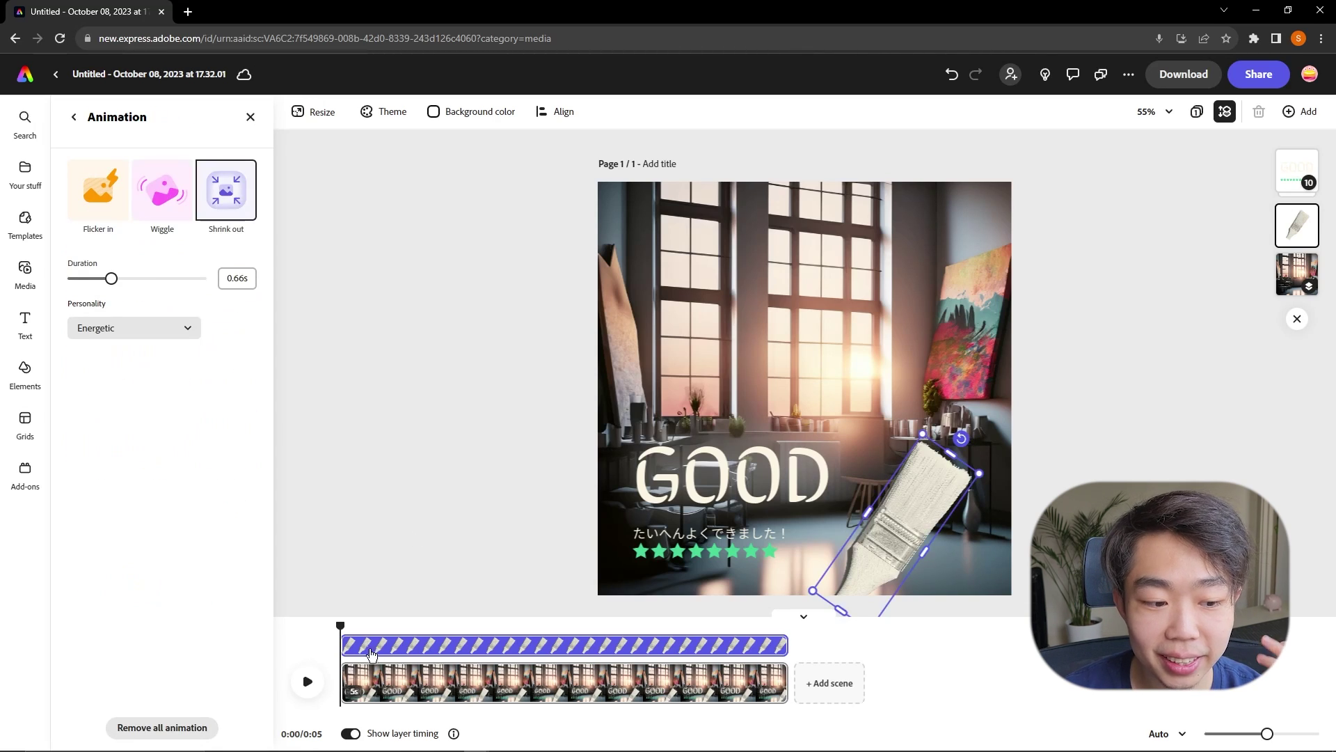
pyautogui.click(308, 682)
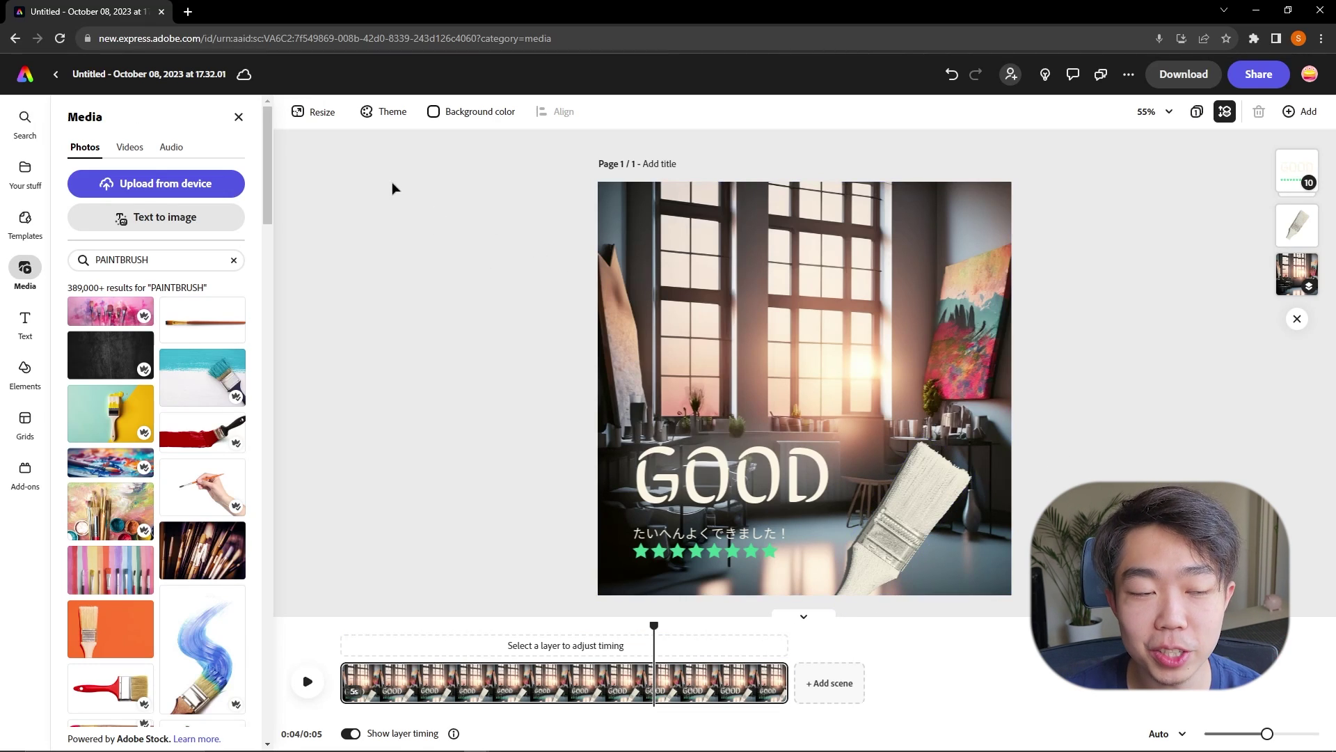
# Resize the post to Video 1920x1080, then undo back to square 1080x1080.
pyautogui.click(315, 113)
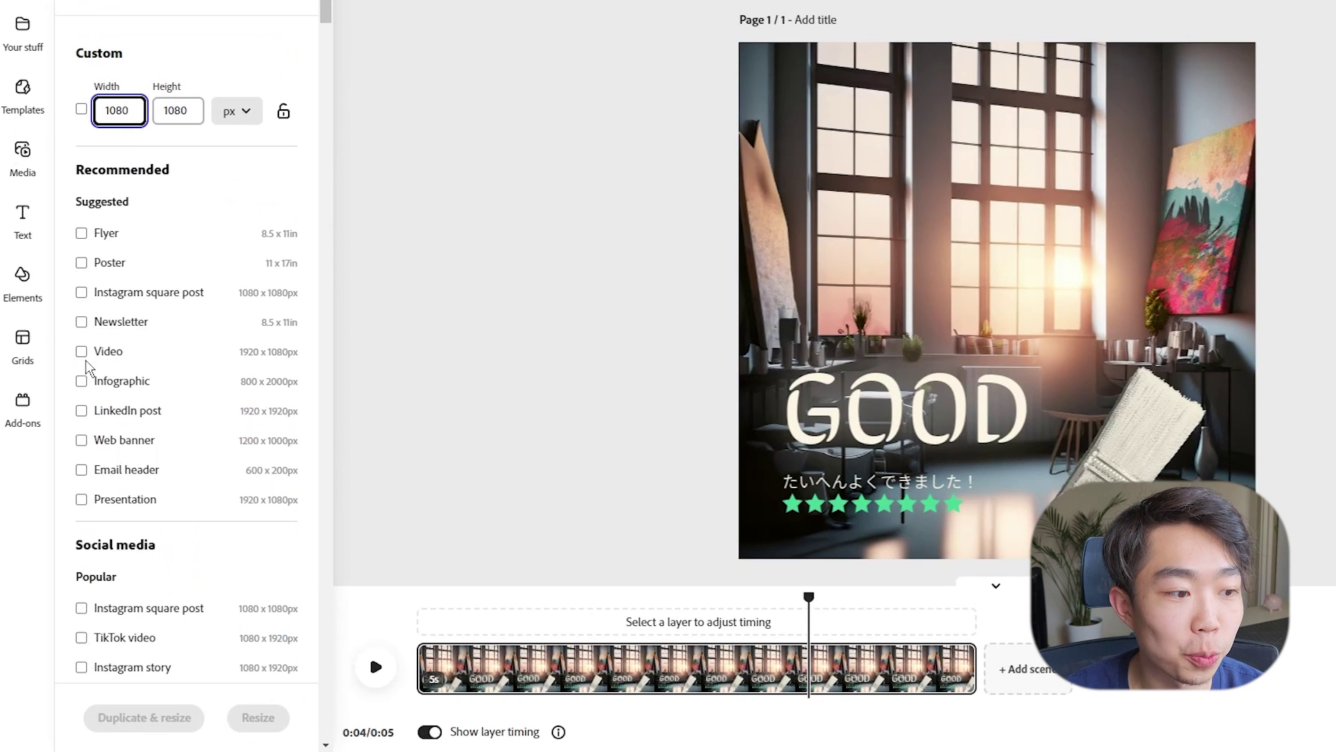
pyautogui.click(76, 410)
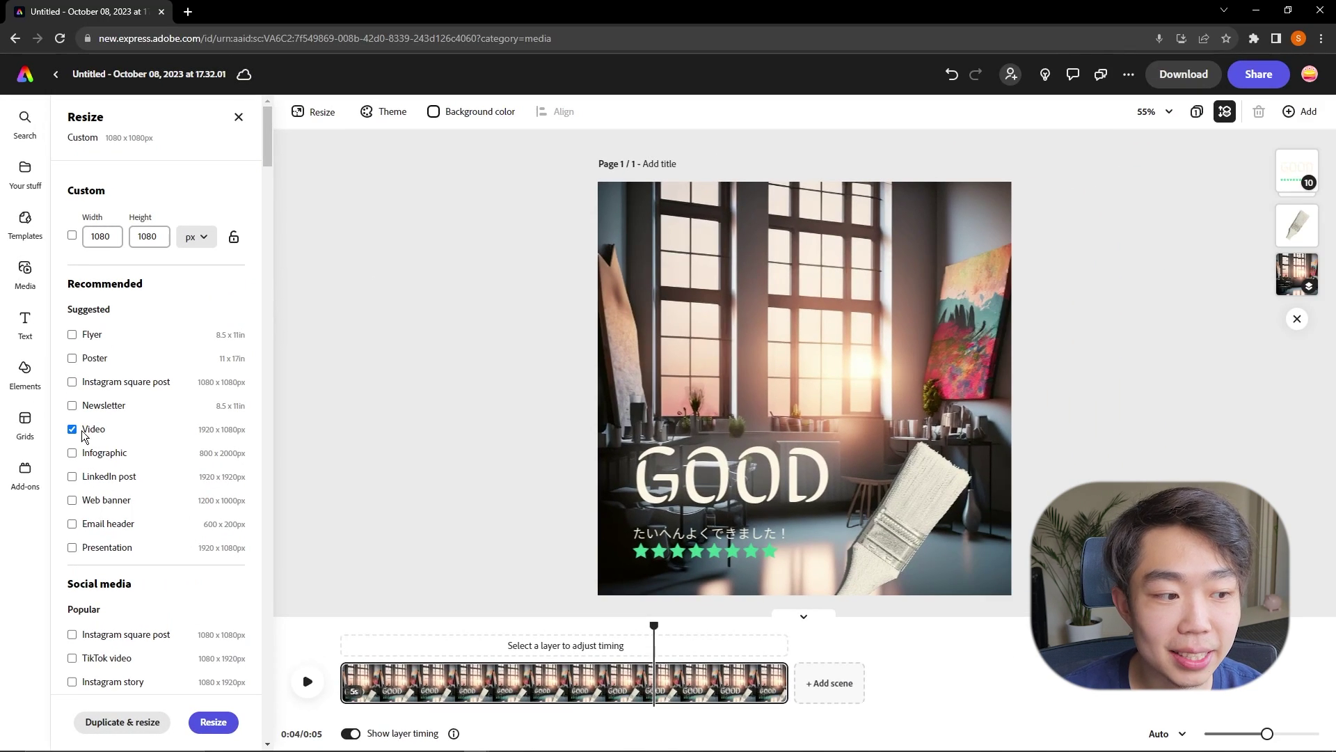
pyautogui.click(213, 723)
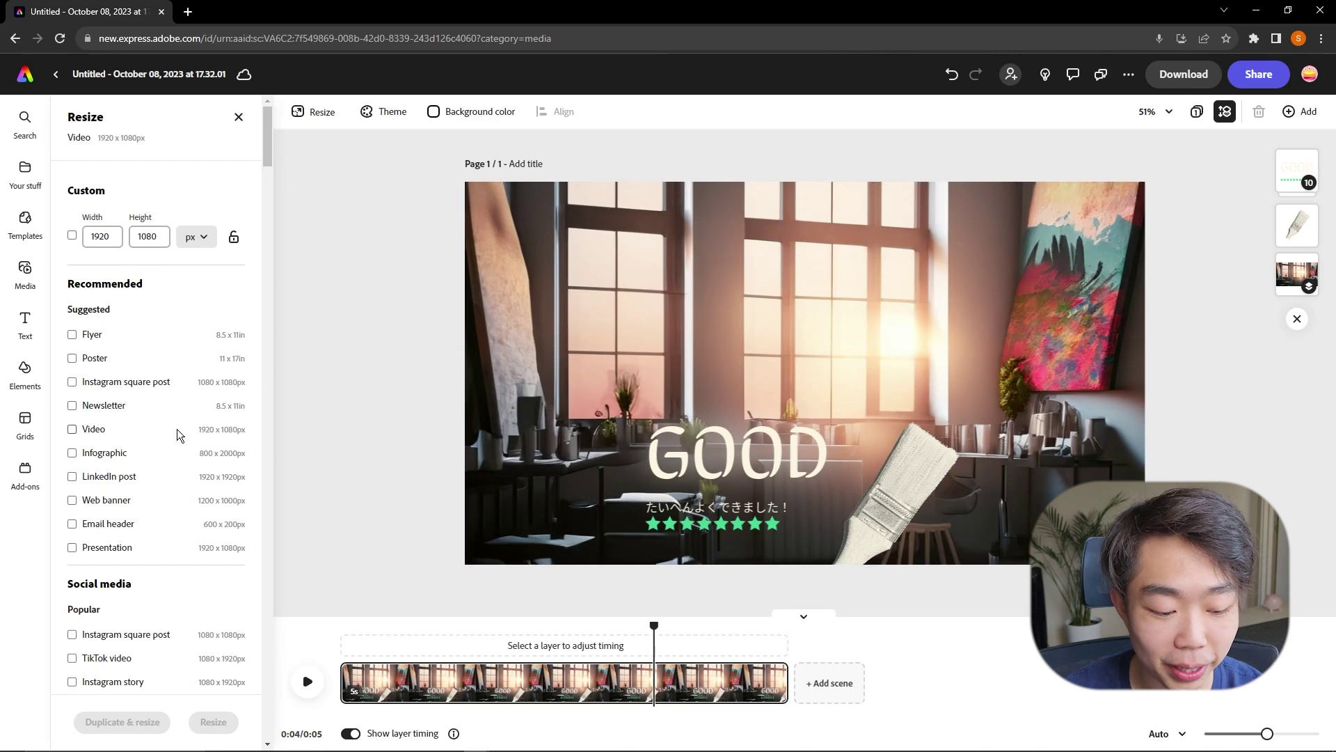
pyautogui.hotkey('ctrl', 'z')
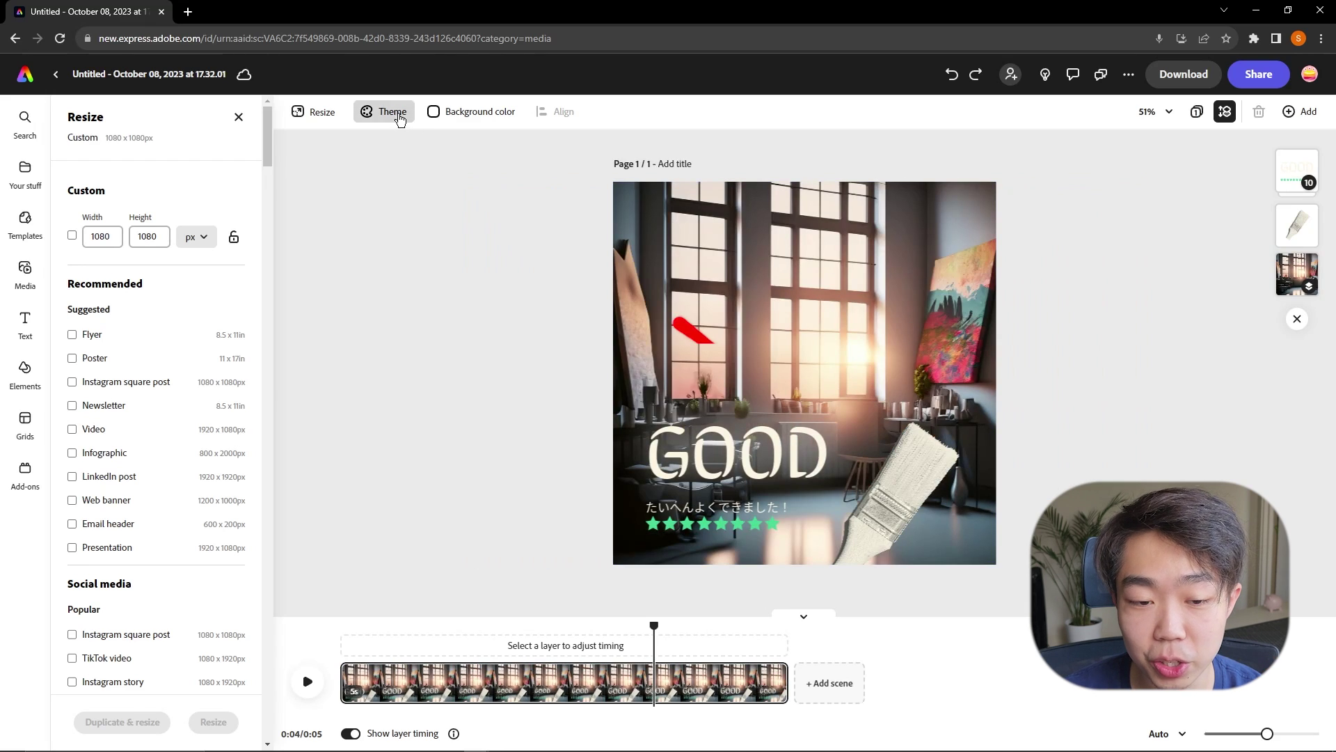
# Try bold red-green, classic and teal-pink colour themes, then undo to cream text and green stars.
pyautogui.click(383, 111)
pyautogui.click(209, 285)
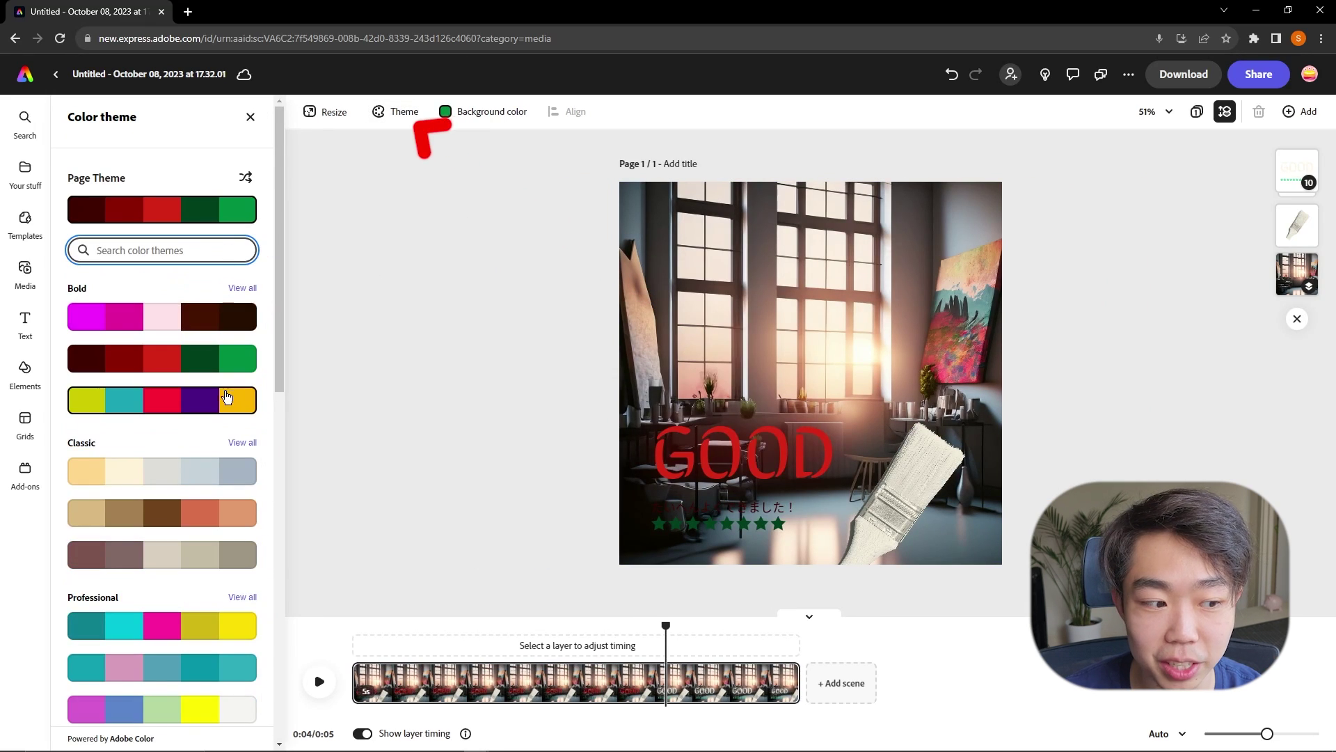
pyautogui.click(196, 481)
pyautogui.click(212, 516)
pyautogui.click(214, 555)
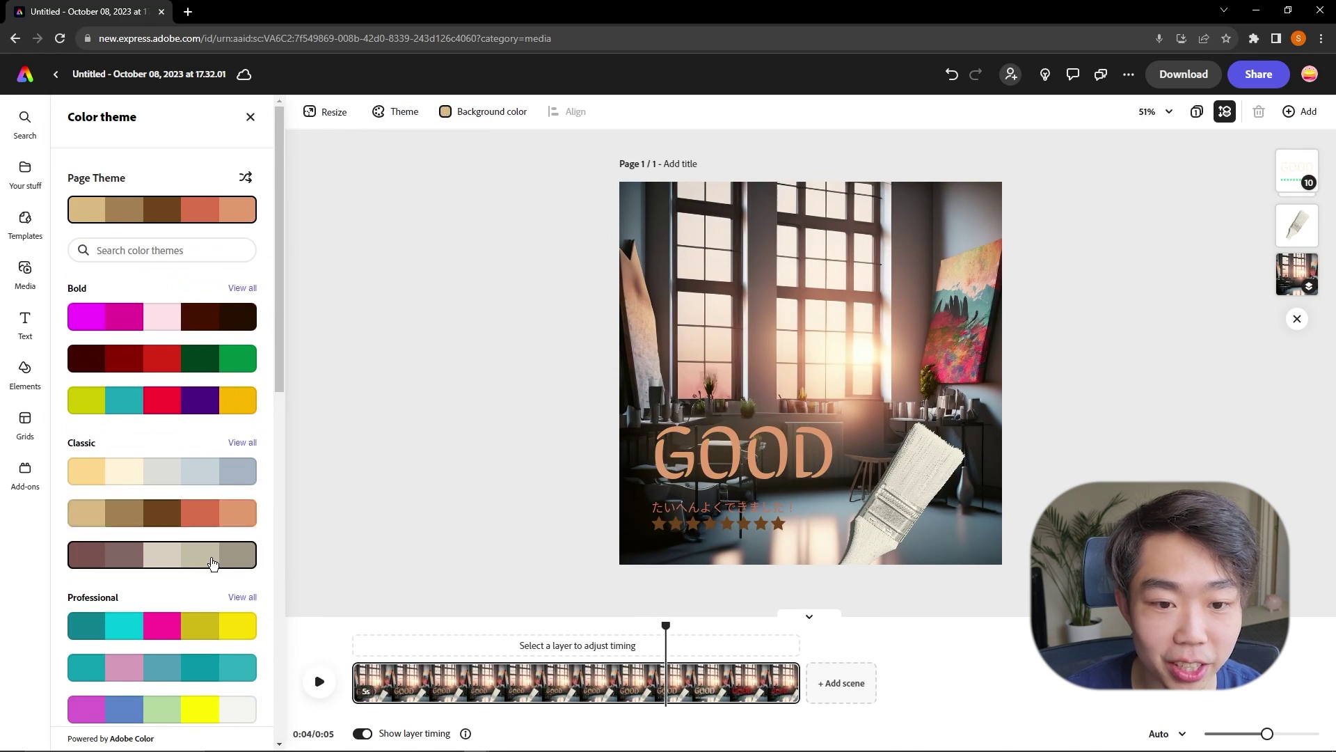
pyautogui.click(219, 668)
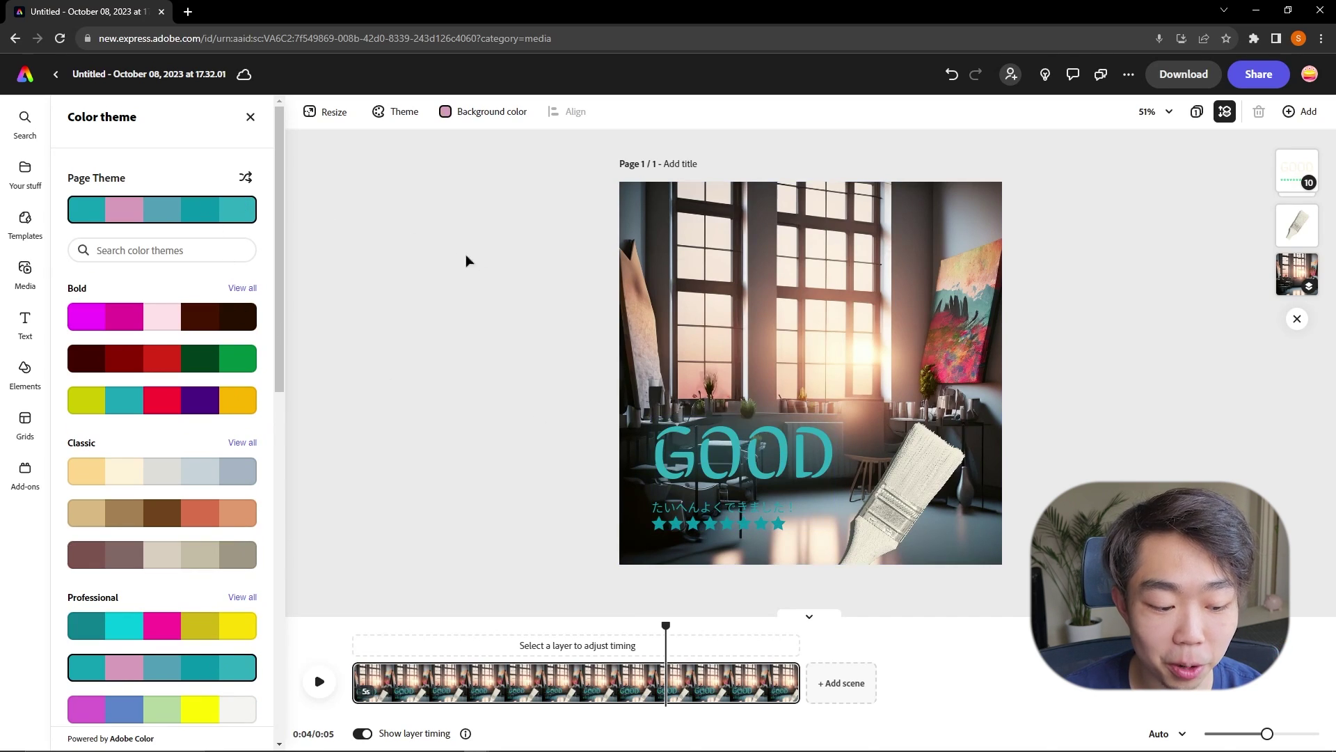
pyautogui.hotkey('ctrl', 'z')
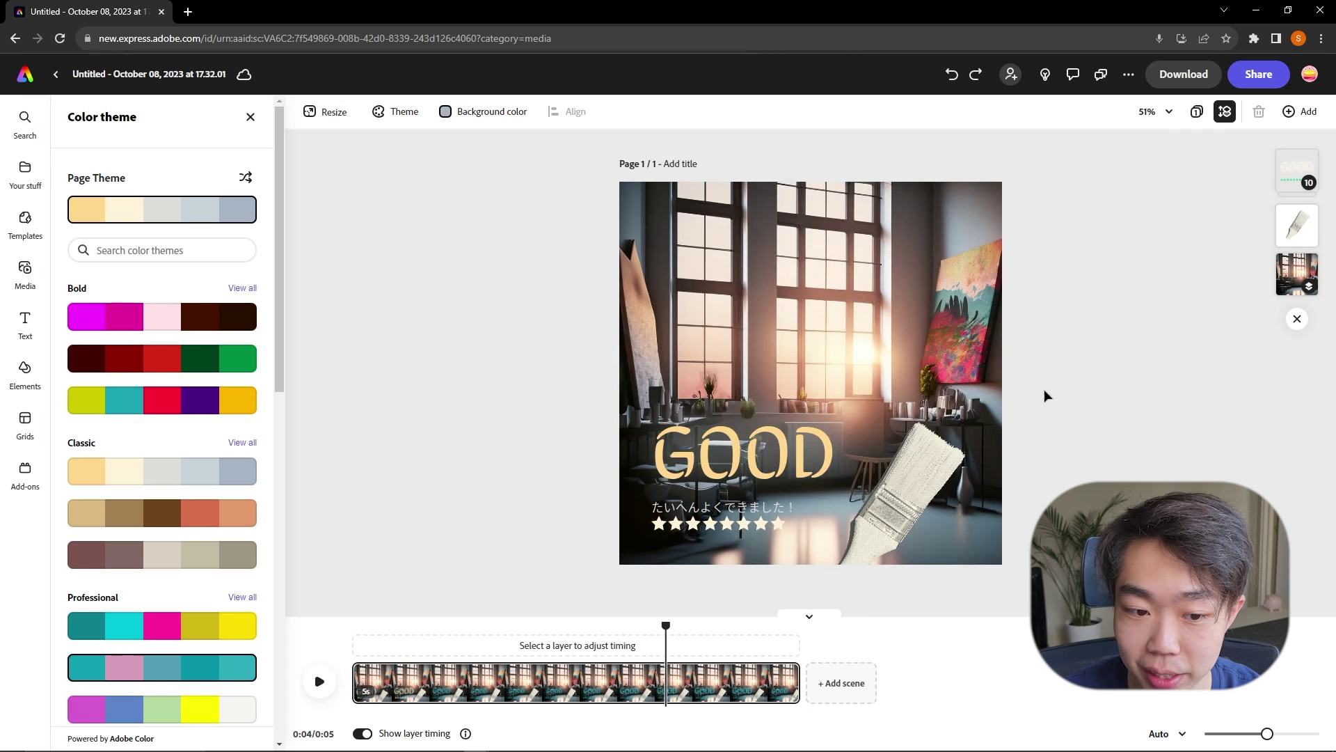
pyautogui.hotkey('ctrl', 'z')
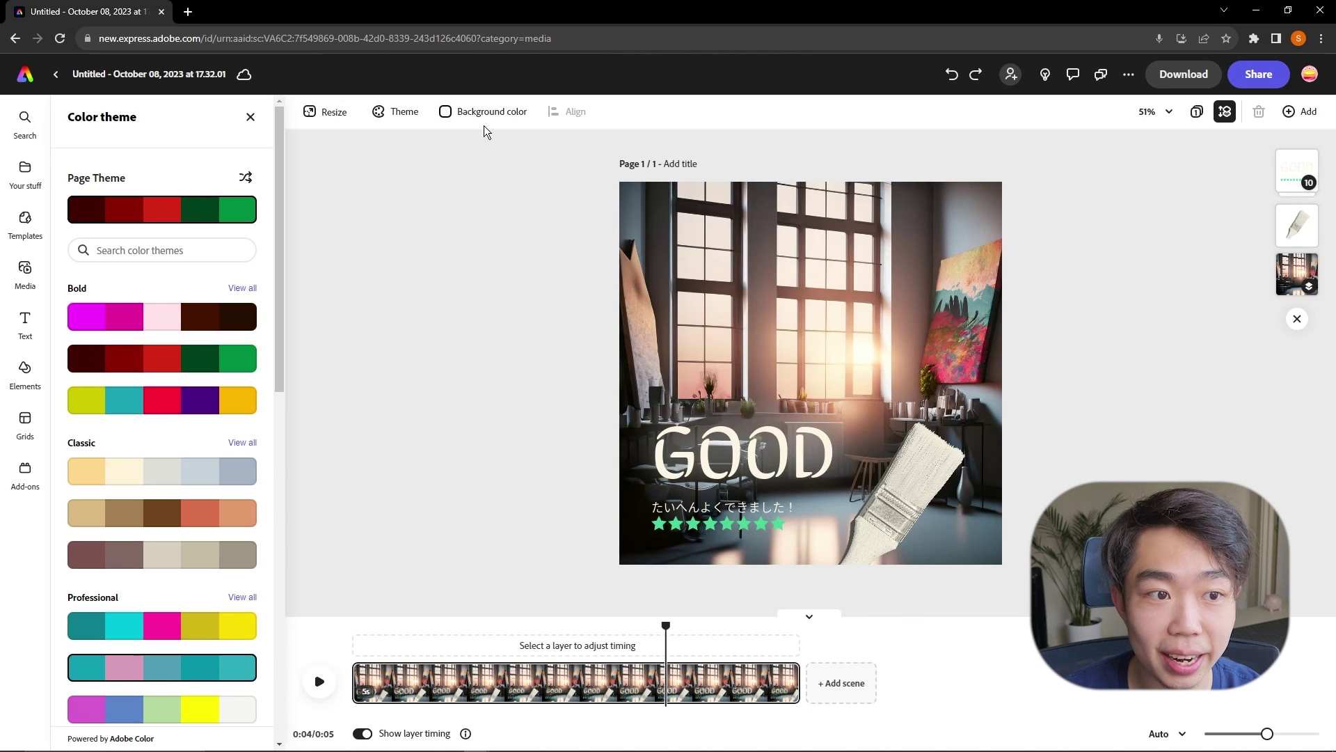
# Try cyan, pink, red, dark teal, tan and orange backgrounds, ending on cream.
pyautogui.click(492, 111)
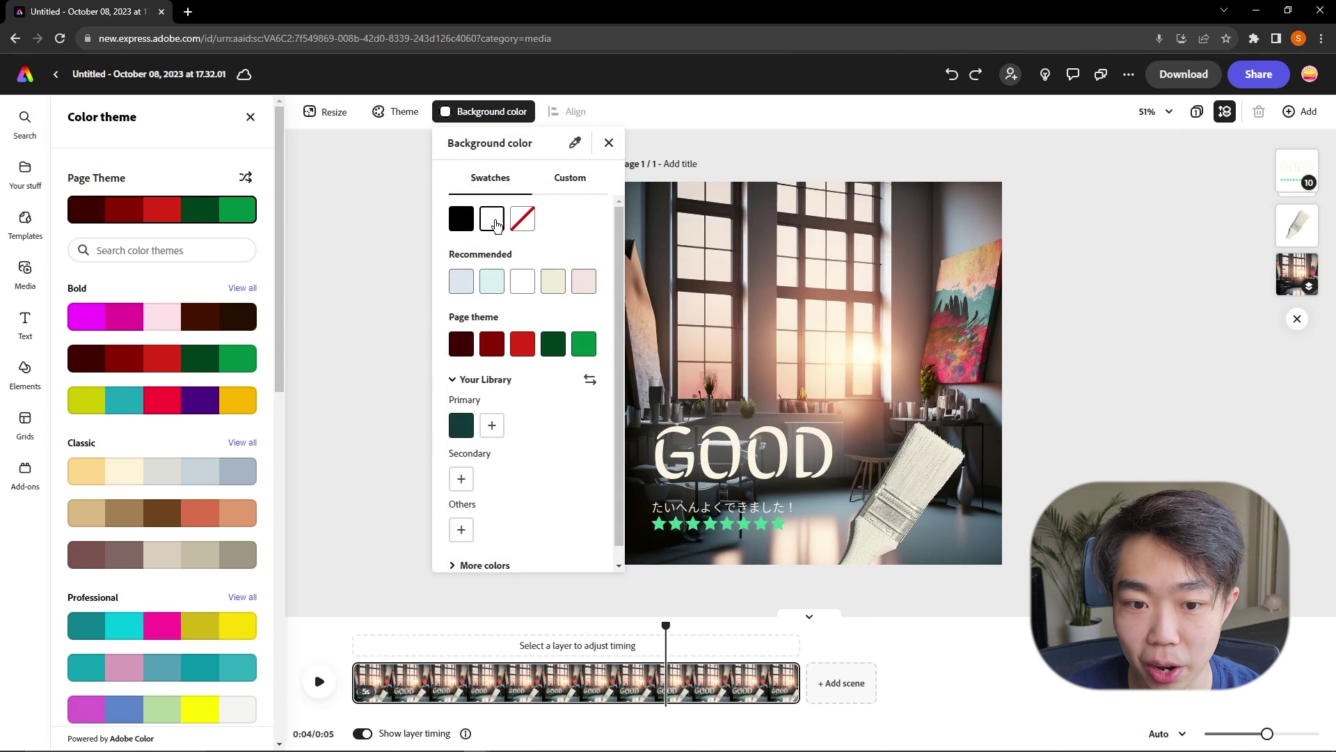
pyautogui.click(501, 284)
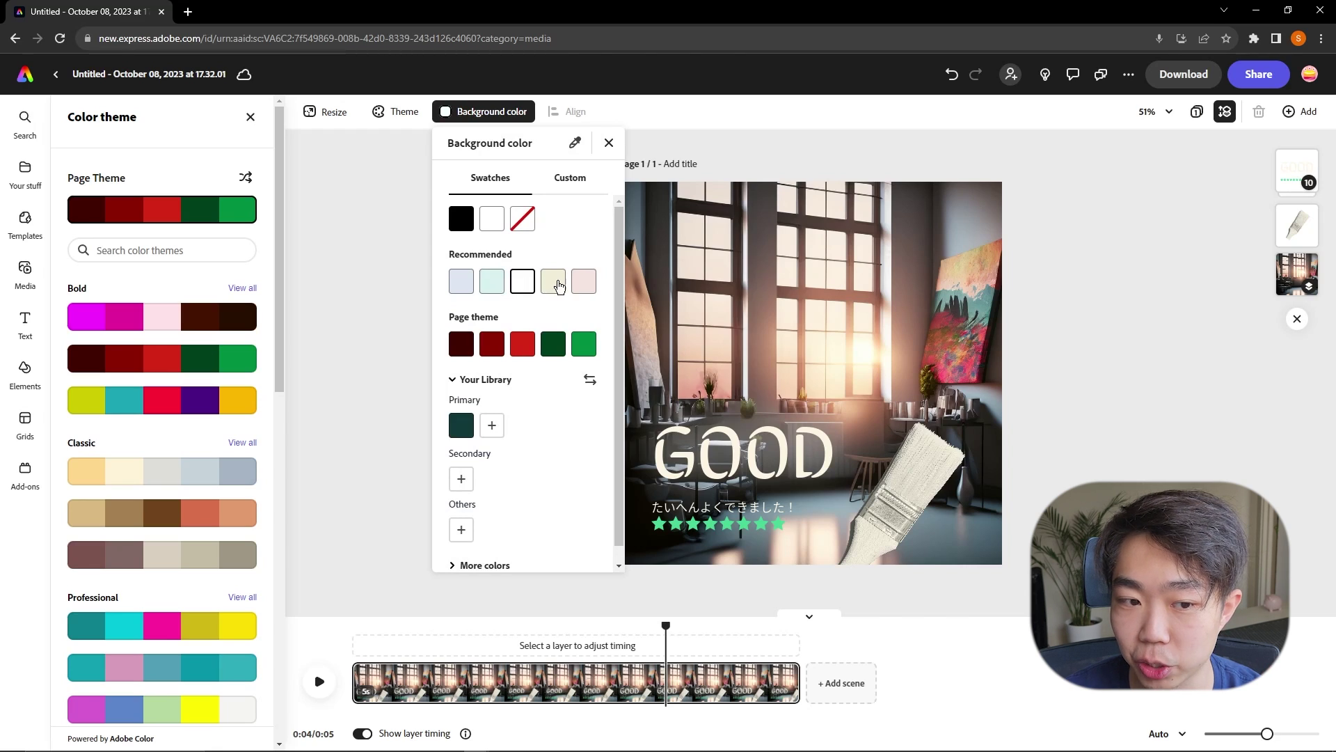
pyautogui.click(594, 291)
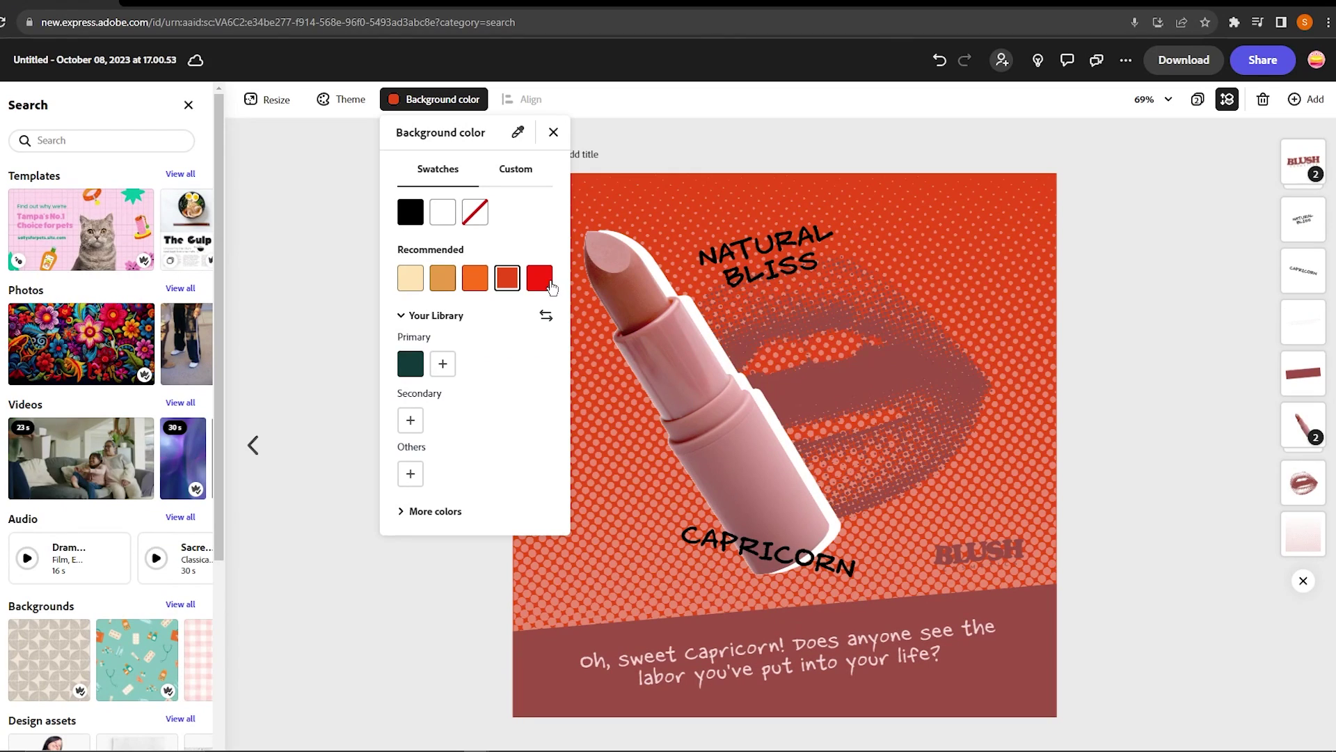
pyautogui.click(540, 279)
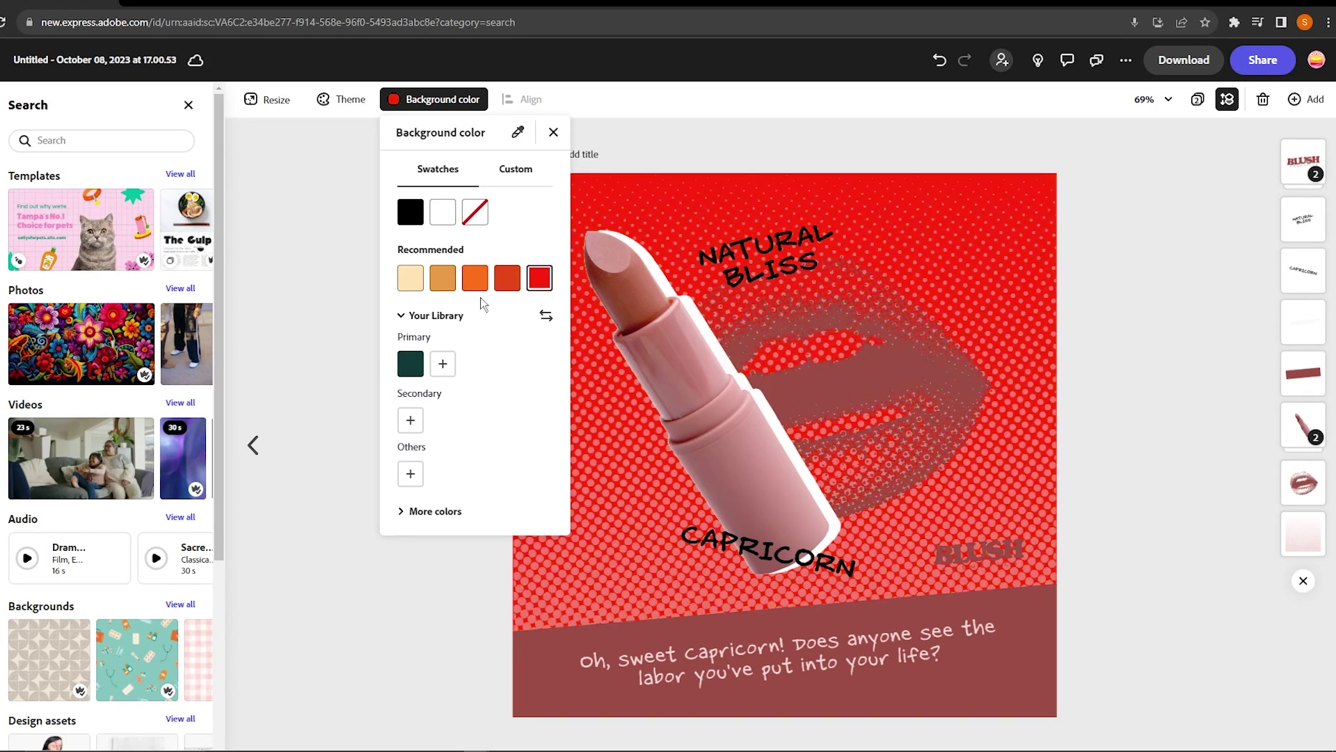
pyautogui.click(409, 280)
pyautogui.click(411, 366)
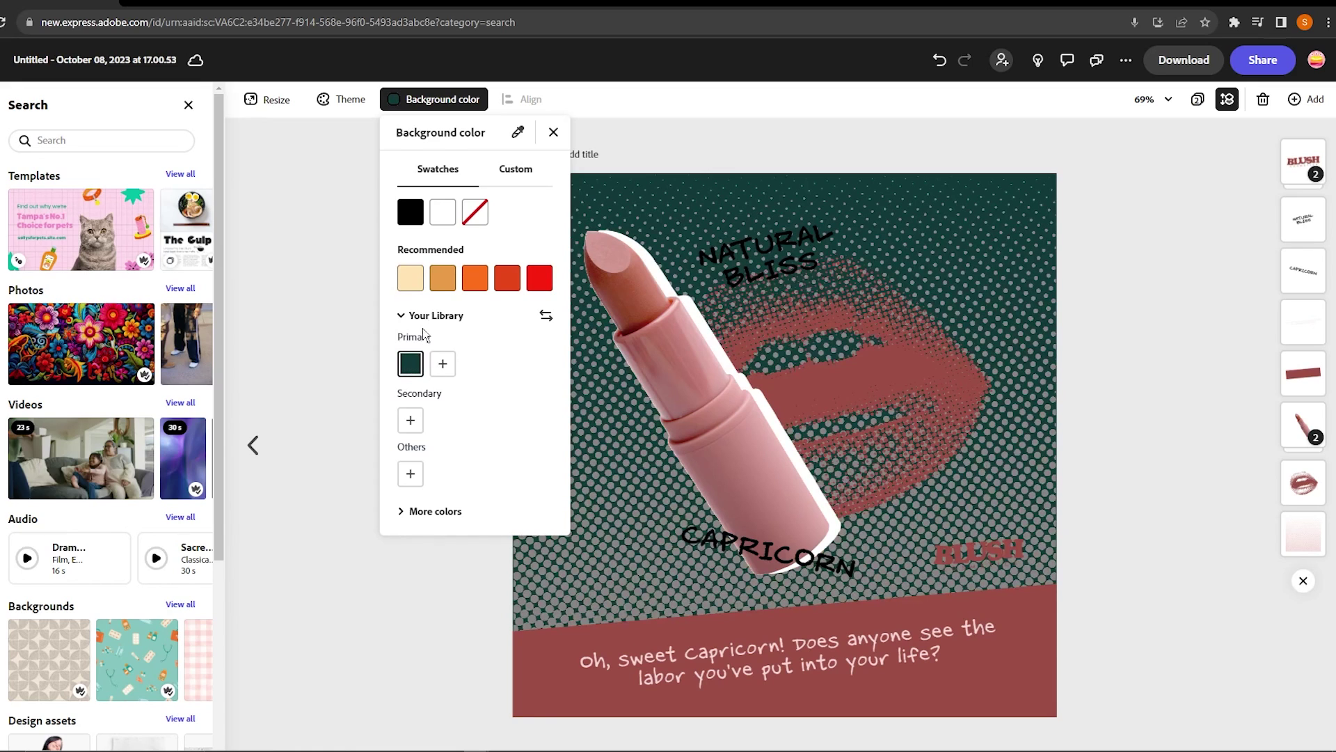
pyautogui.click(442, 280)
pyautogui.click(479, 282)
pyautogui.click(407, 287)
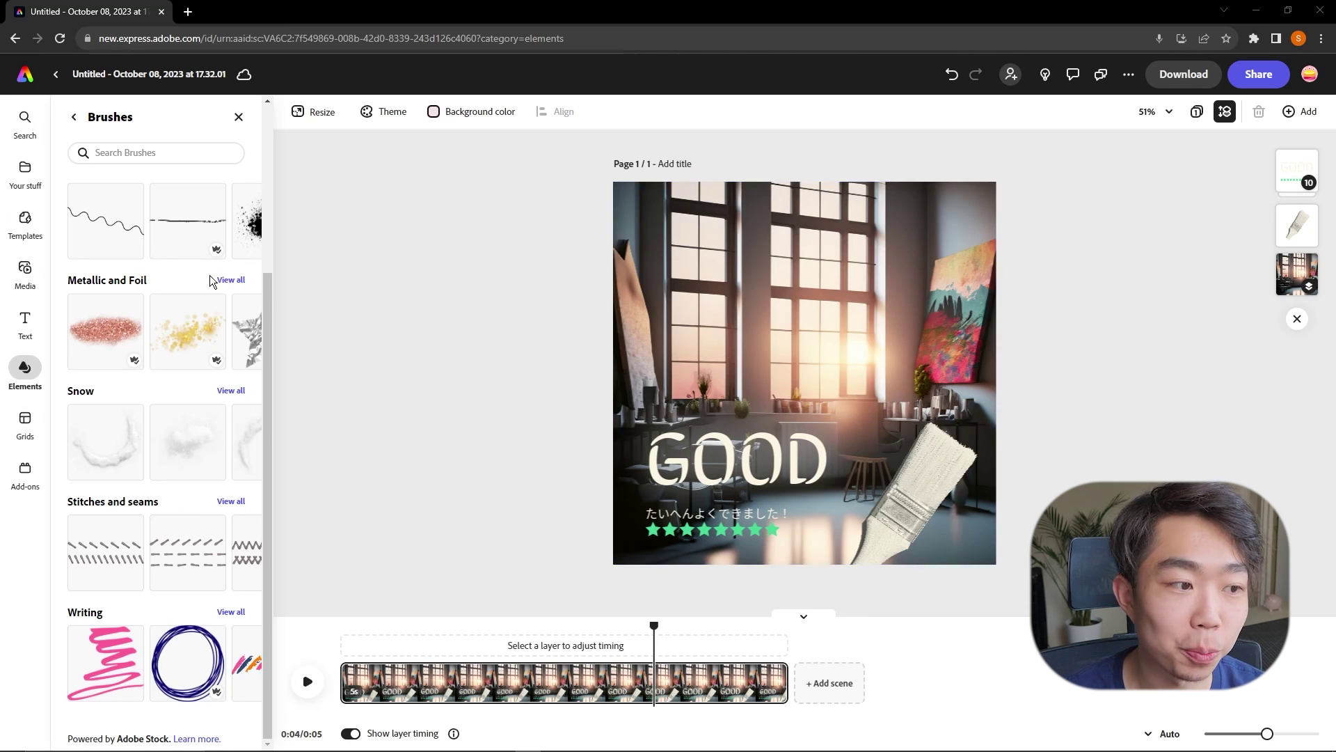
pyautogui.click(25, 271)
pyautogui.click(25, 322)
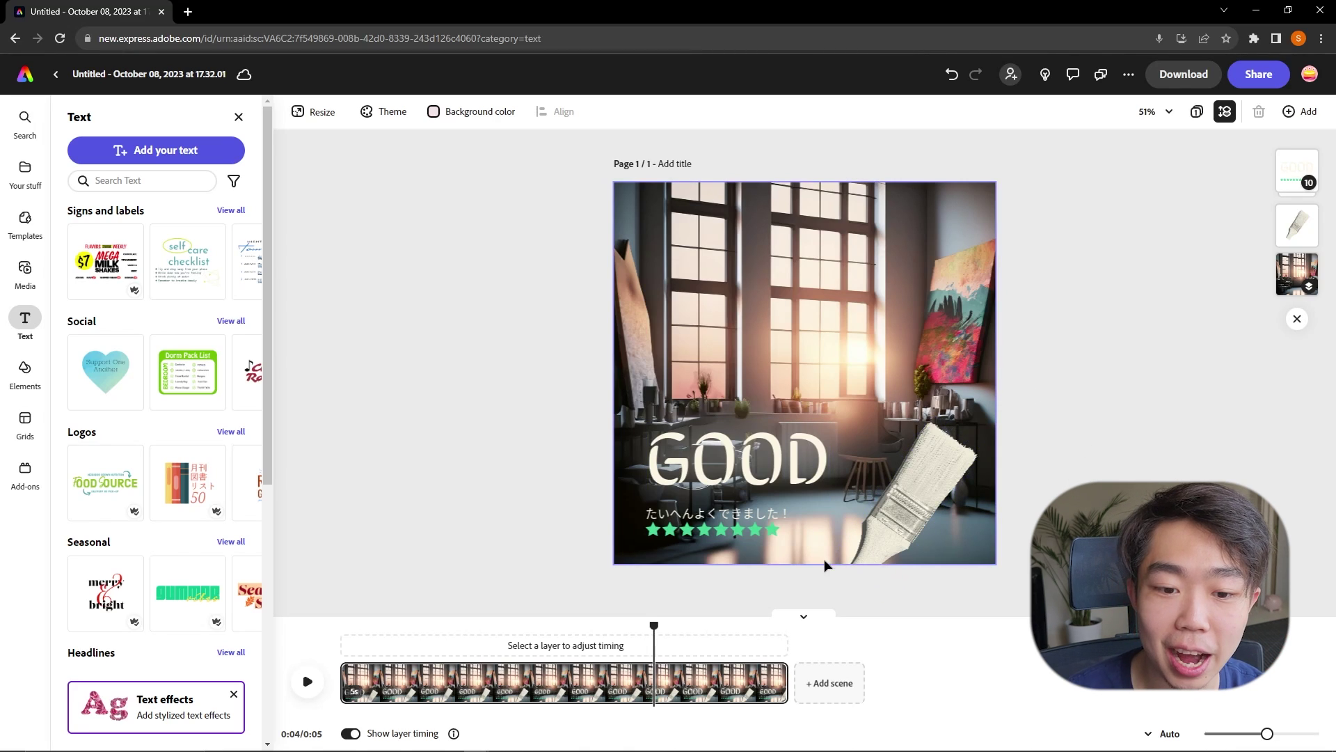
pyautogui.click(29, 382)
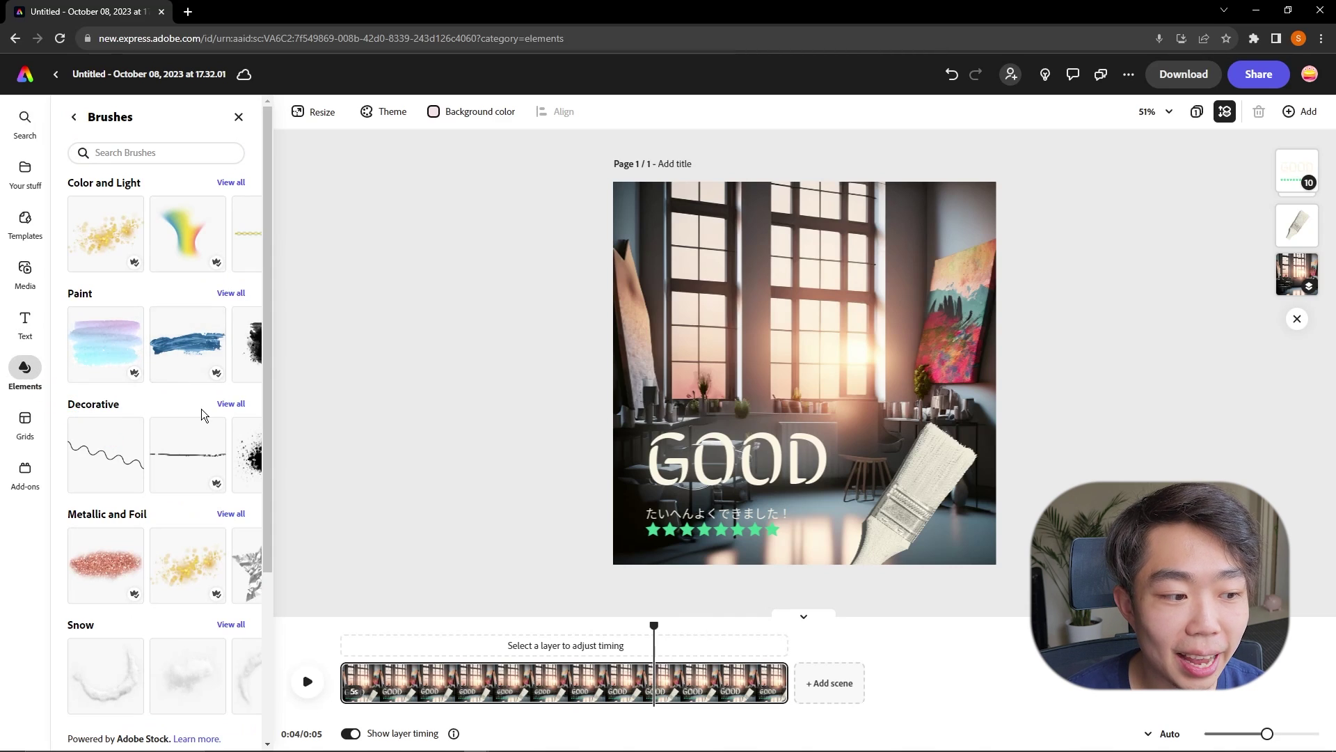
pyautogui.scroll(-3, 203, 415)
pyautogui.scroll(3, 203, 415)
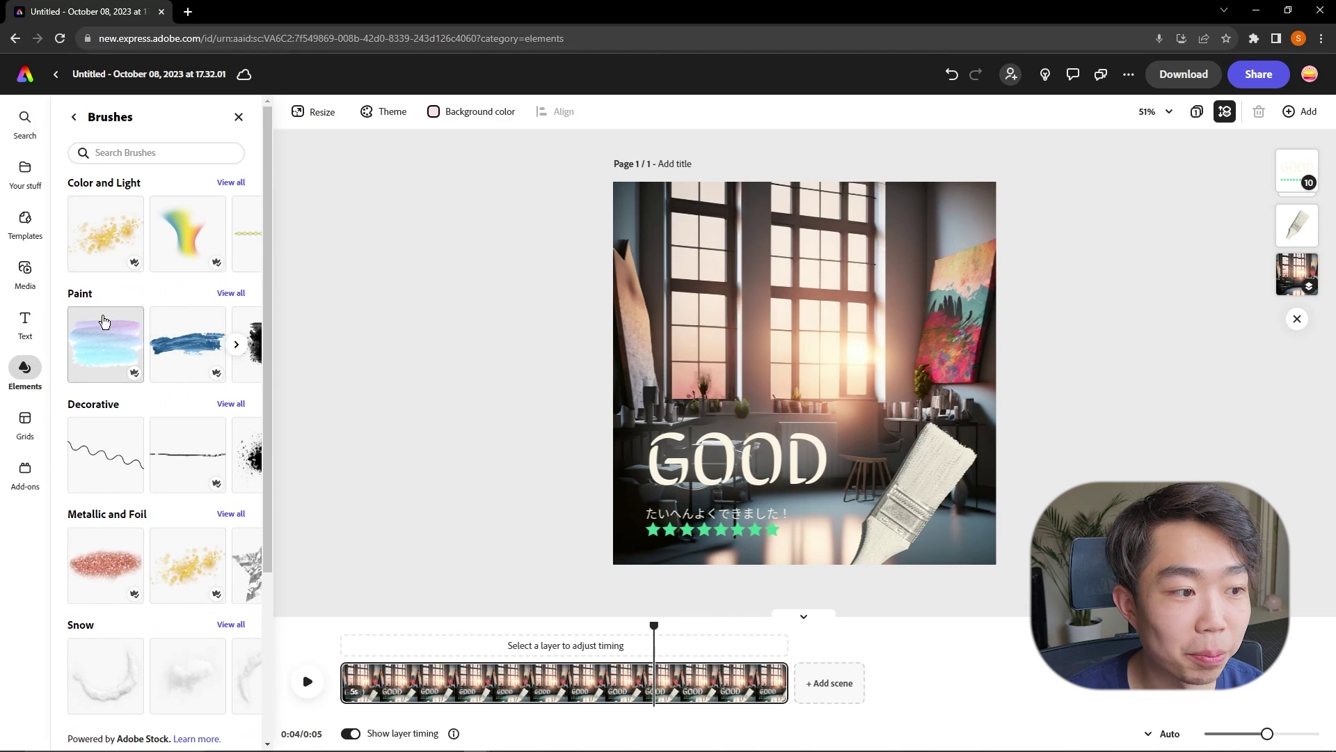
pyautogui.click(74, 116)
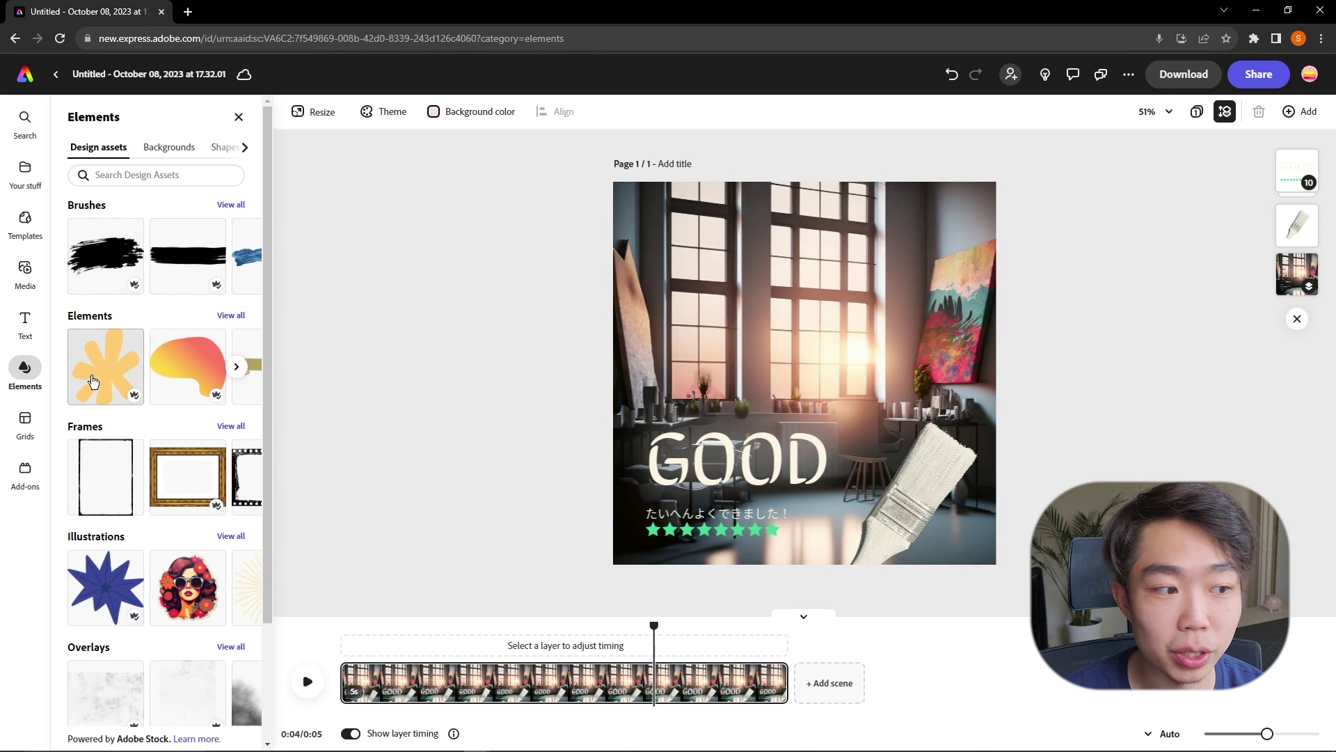
pyautogui.click(232, 206)
pyautogui.click(72, 116)
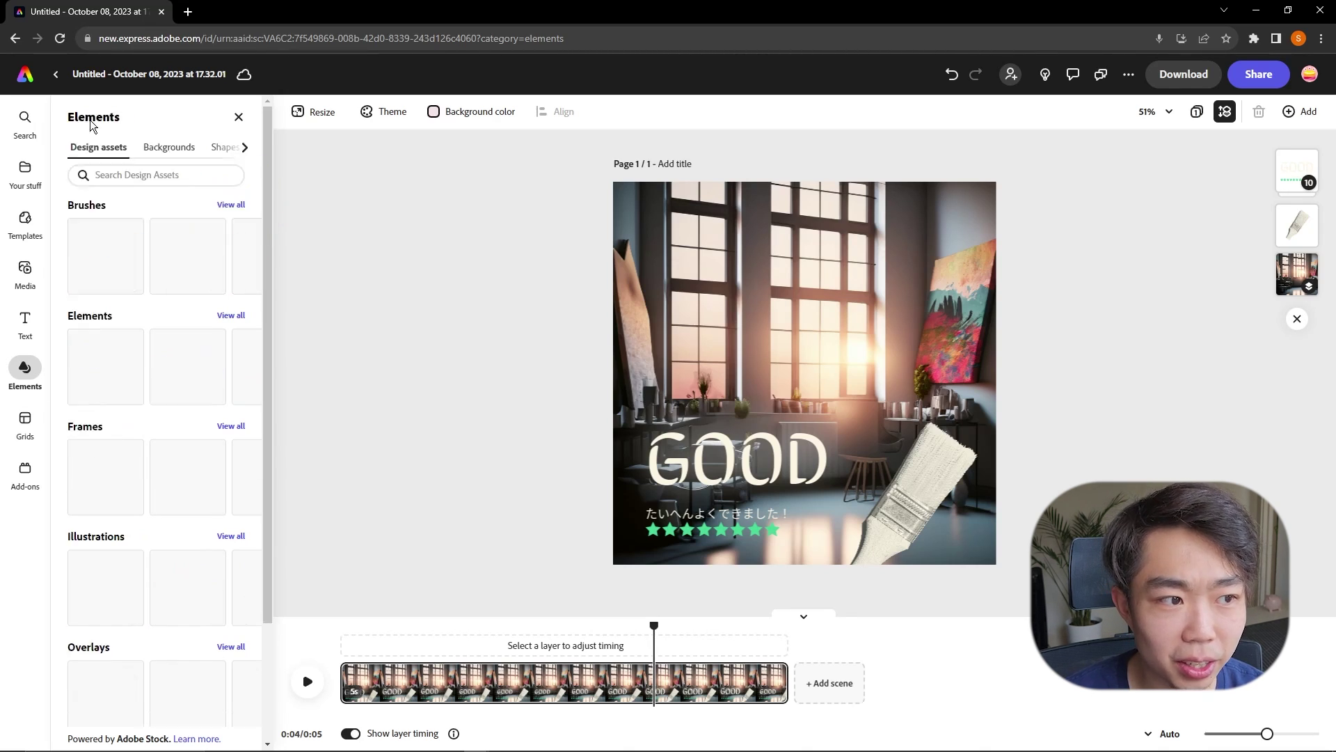
pyautogui.click(168, 149)
pyautogui.click(223, 147)
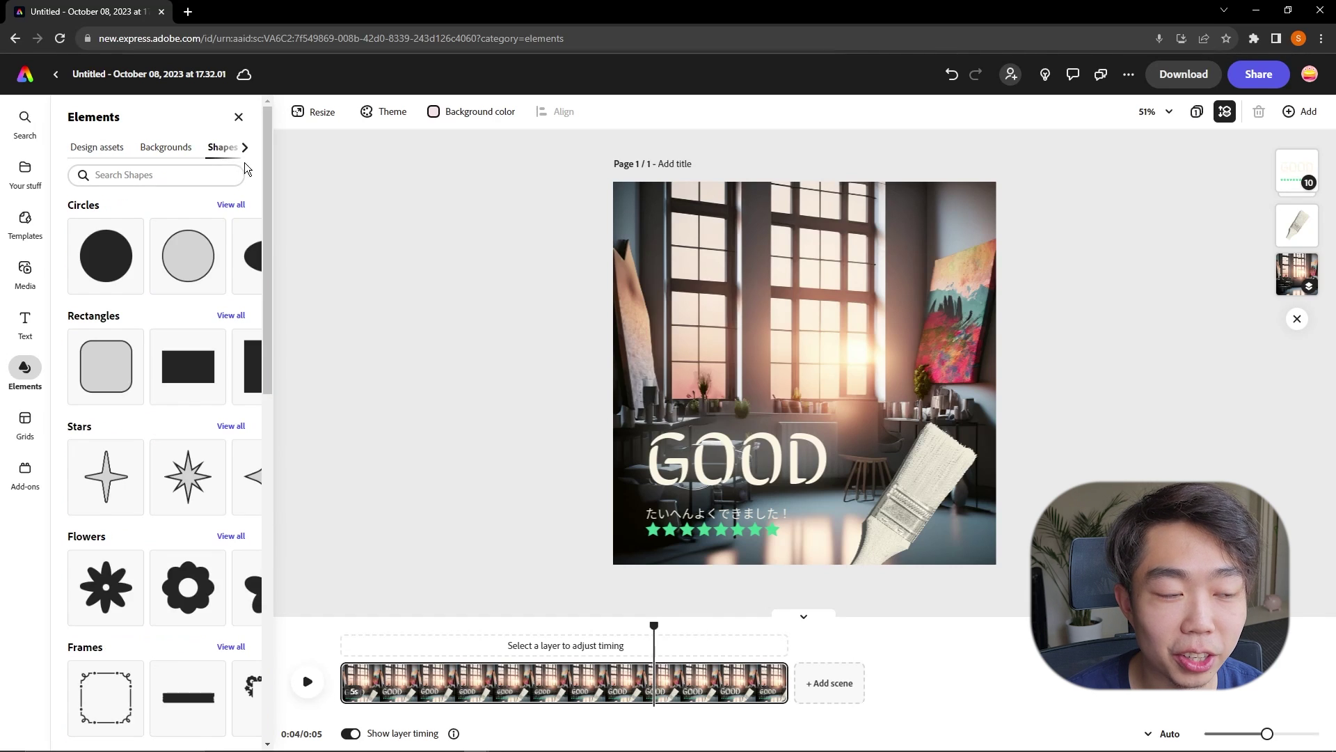
pyautogui.click(246, 148)
pyautogui.click(226, 149)
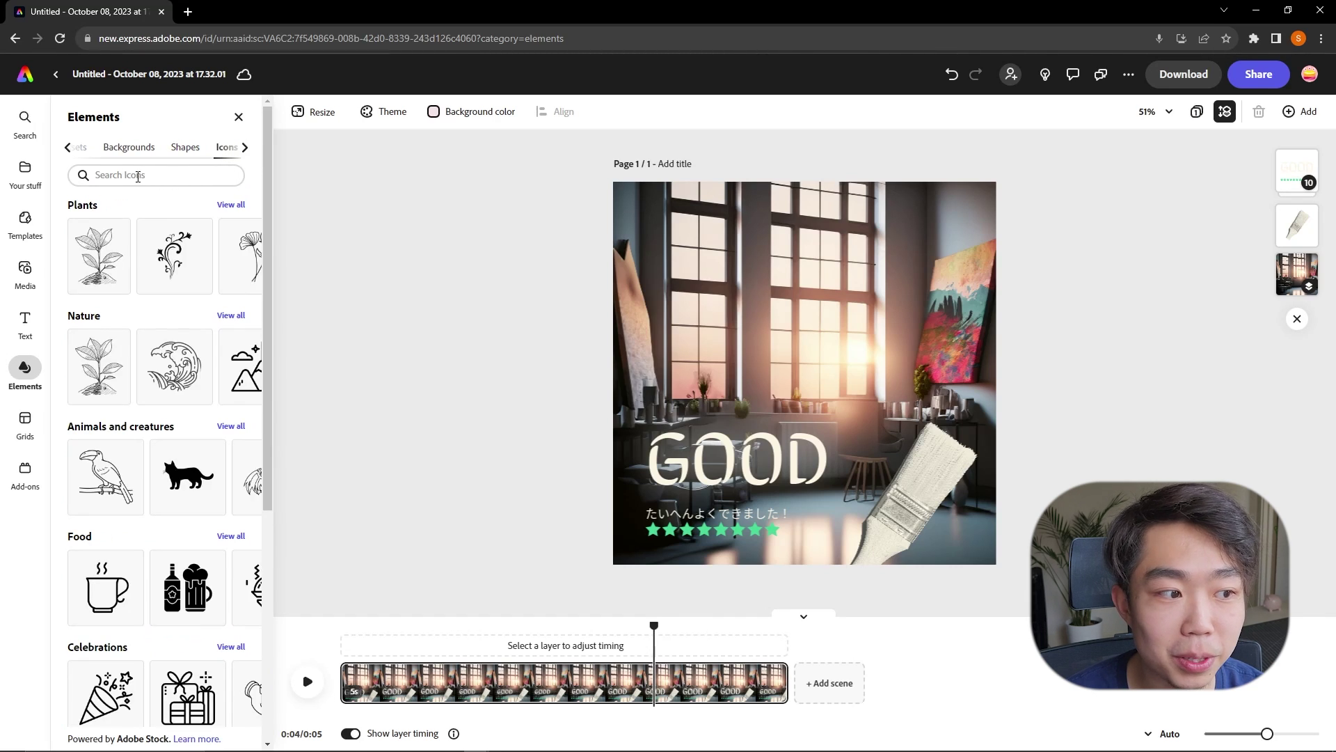
pyautogui.click(68, 147)
pyautogui.click(97, 147)
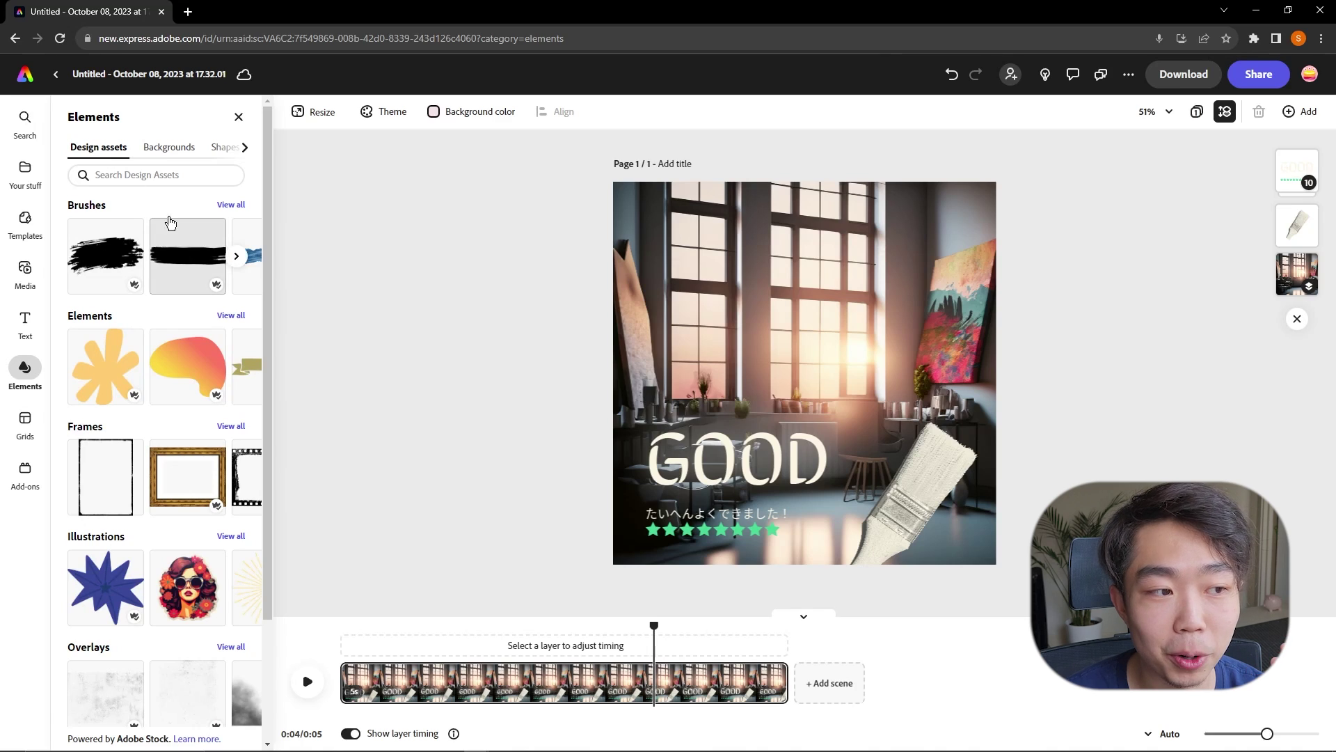
pyautogui.click(232, 205)
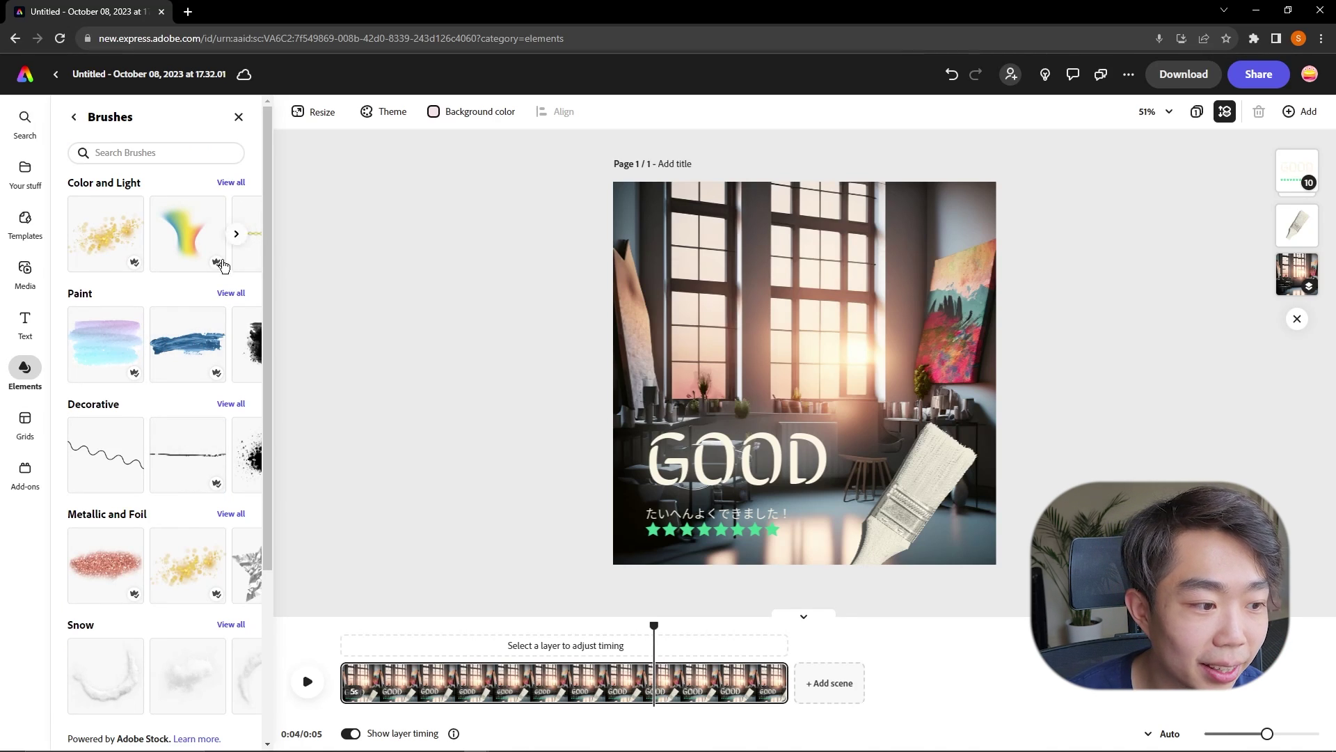
pyautogui.scroll(-3, 209, 446)
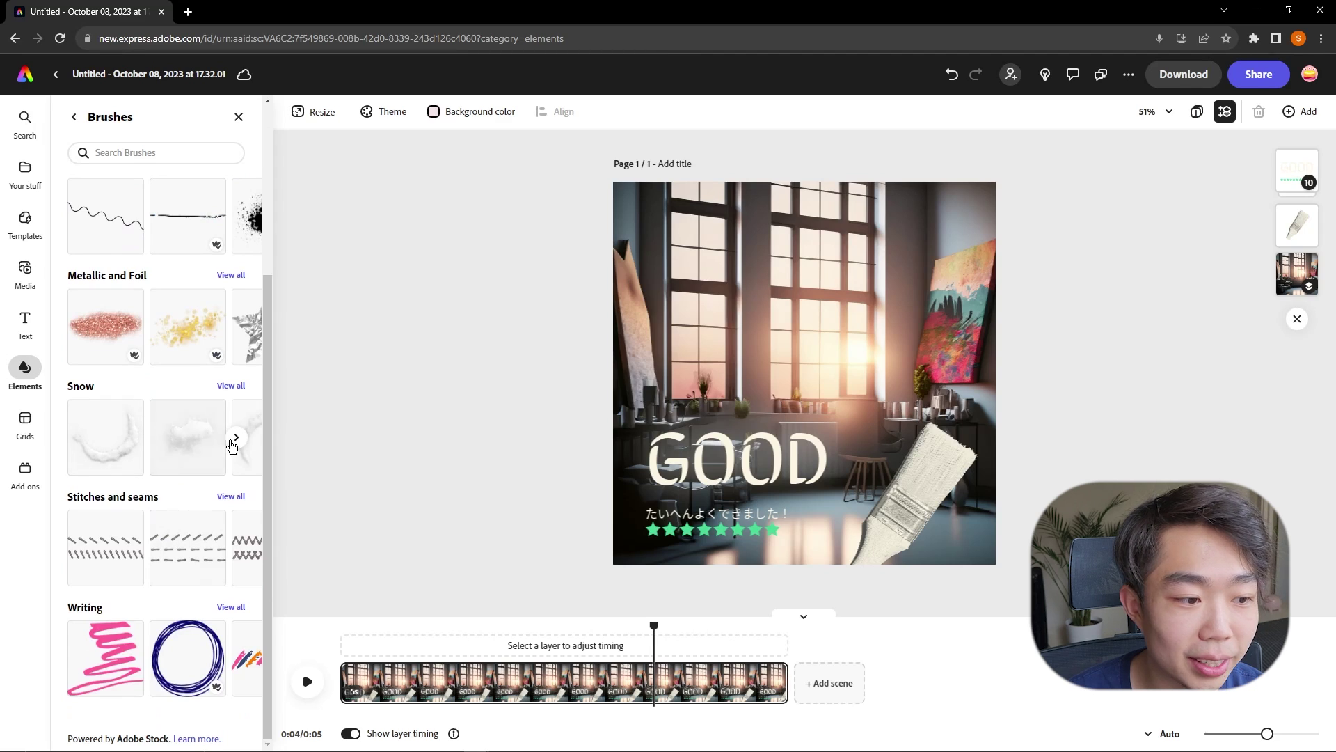
pyautogui.click(202, 446)
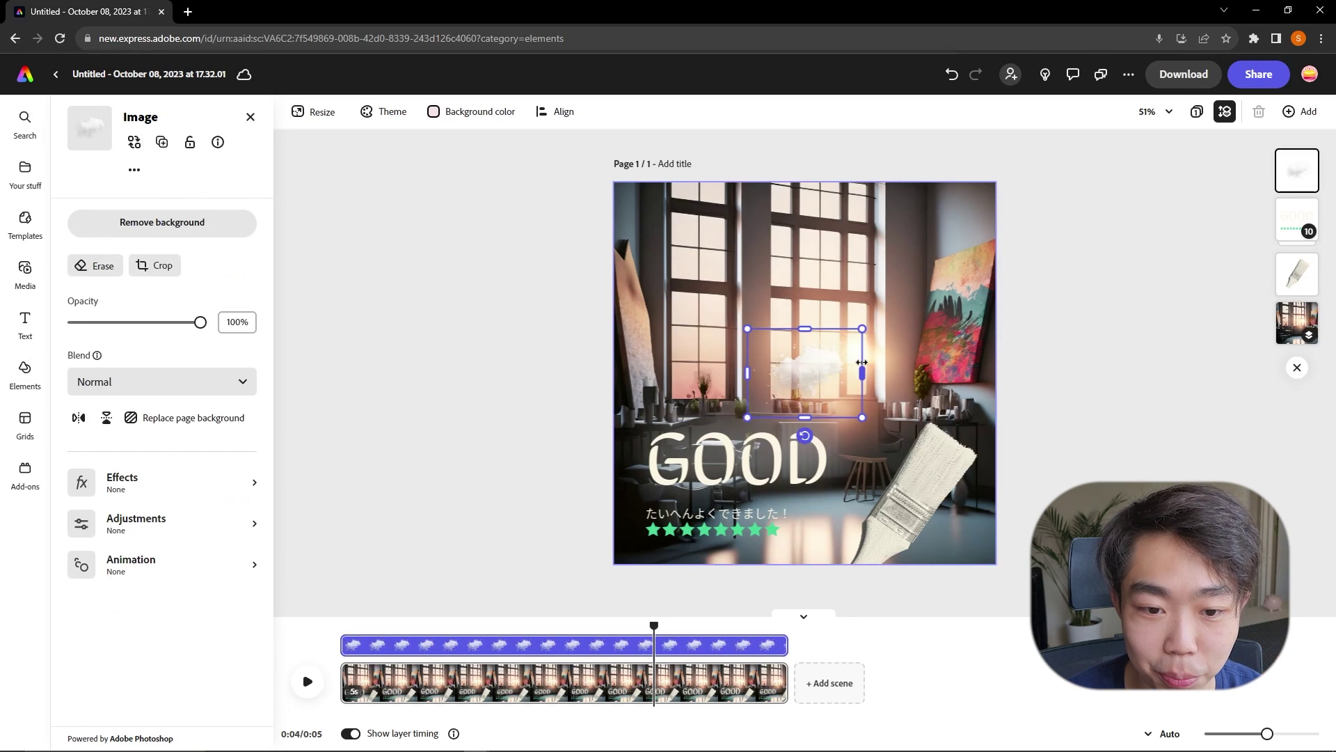
# Enlarge the Snow brush splash and place it at lower right, layered beneath the paintbrush.
pyautogui.moveTo(863, 327); pyautogui.dragTo(1064, 169)
pyautogui.moveTo(940, 283); pyautogui.dragTo(880, 295)
pyautogui.moveTo(1005, 190); pyautogui.dragTo(1028, 178)
pyautogui.moveTo(863, 292)
pyautogui.mouseDown()
pyautogui.moveTo(991, 437)
pyautogui.moveTo(986, 473)
pyautogui.moveTo(960, 461)
pyautogui.mouseUp()
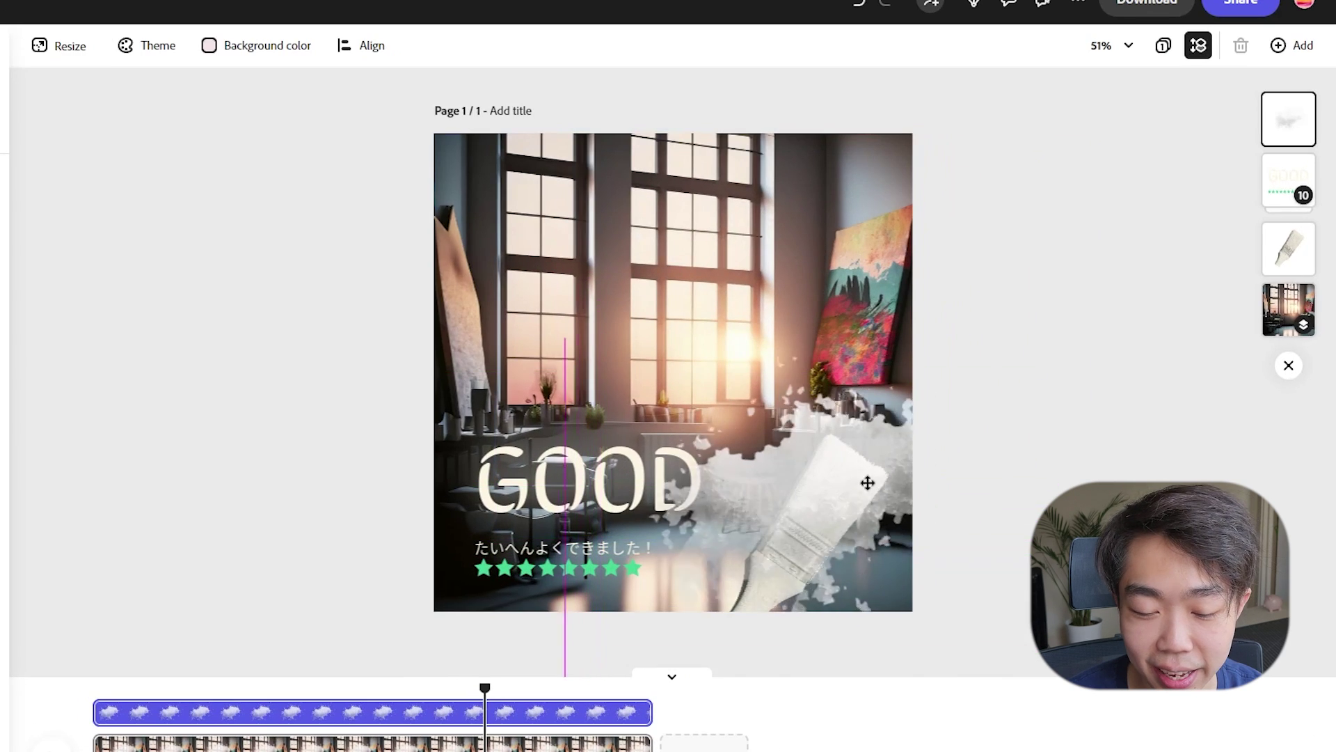
pyautogui.moveTo(868, 482); pyautogui.dragTo(898, 514)
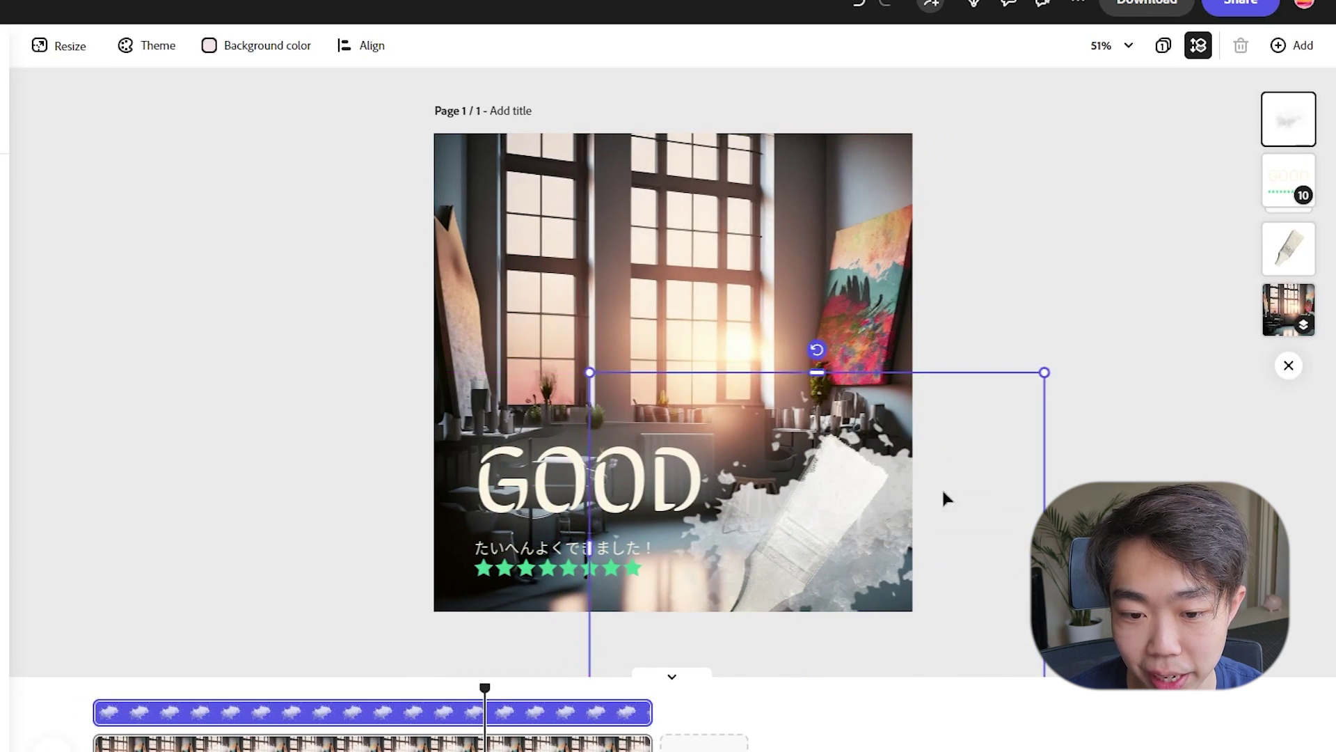
pyautogui.moveTo(1288, 119)
pyautogui.mouseDown()
pyautogui.moveTo(1301, 185)
pyautogui.moveTo(1288, 259)
pyautogui.moveTo(1243, 285)
pyautogui.mouseUp()
pyautogui.moveTo(929, 533); pyautogui.dragTo(885, 570)
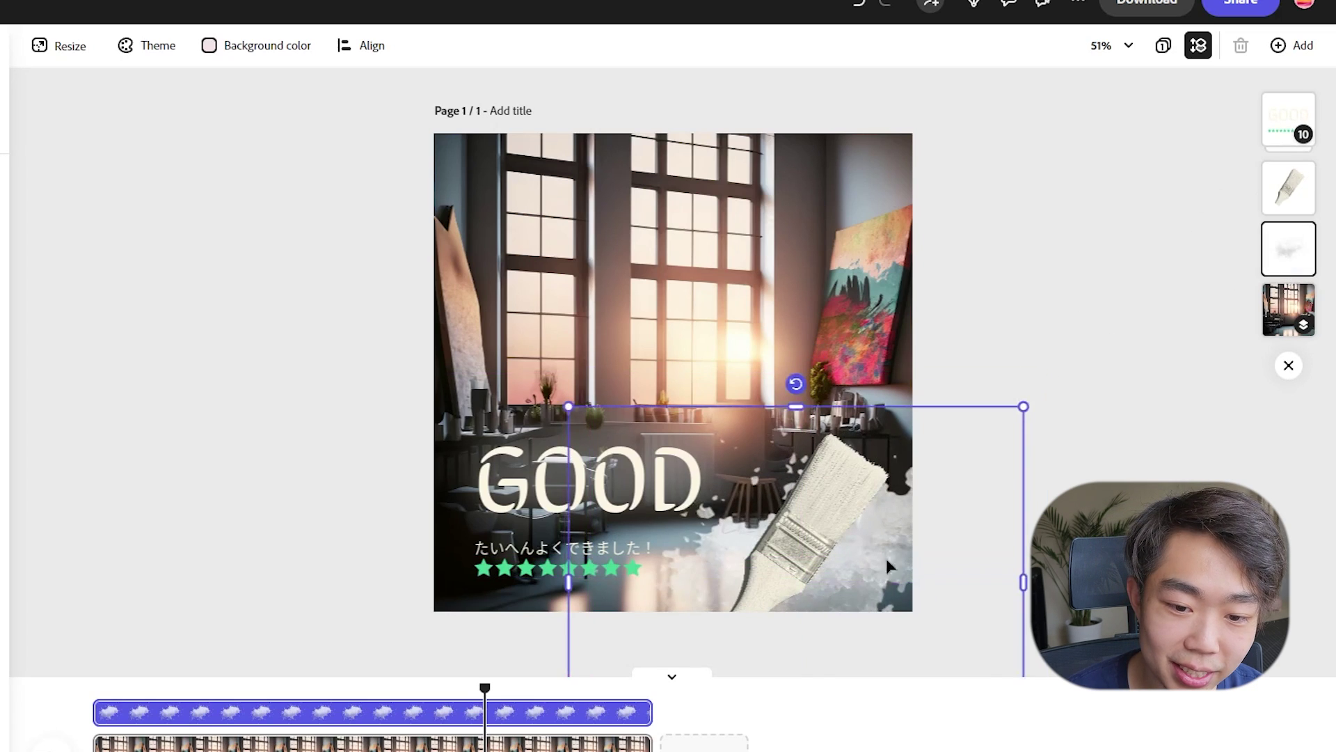
pyautogui.moveTo(576, 406); pyautogui.dragTo(449, 312)
pyautogui.moveTo(766, 448); pyautogui.dragTo(874, 470)
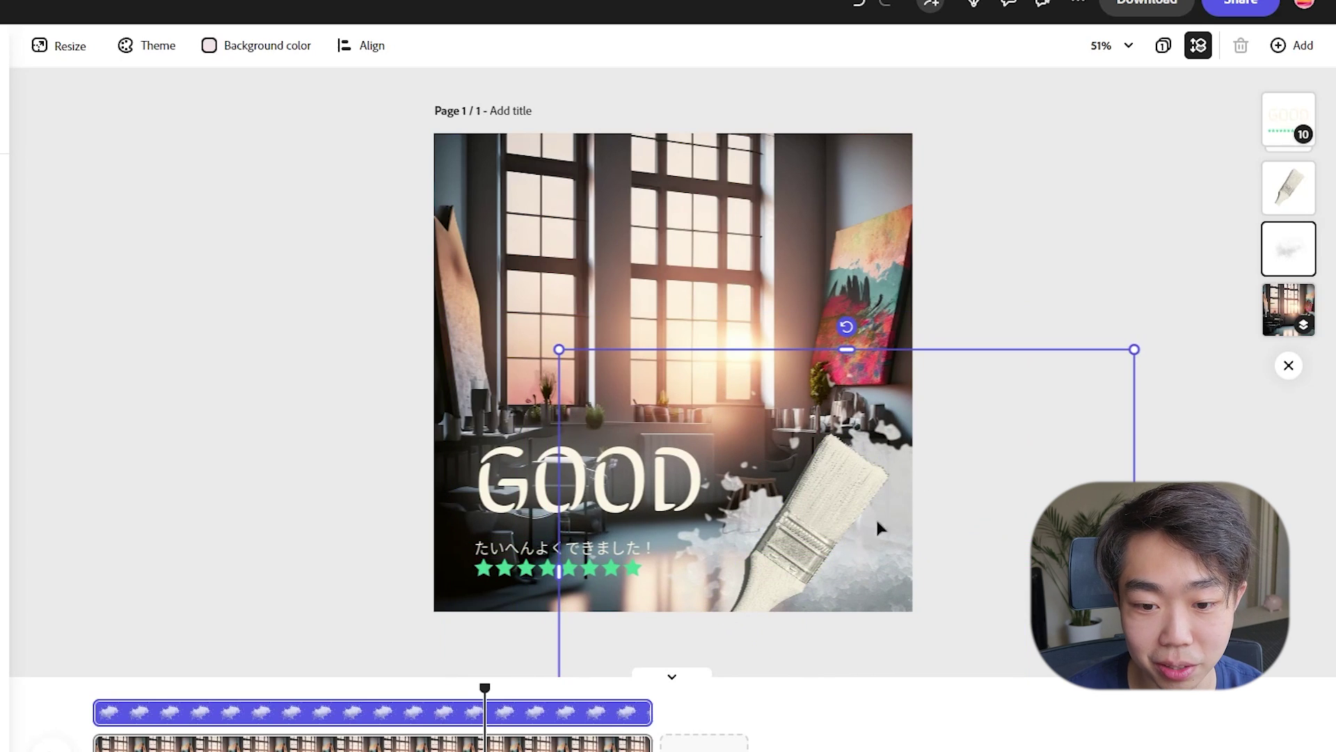
pyautogui.moveTo(881, 524); pyautogui.dragTo(869, 515)
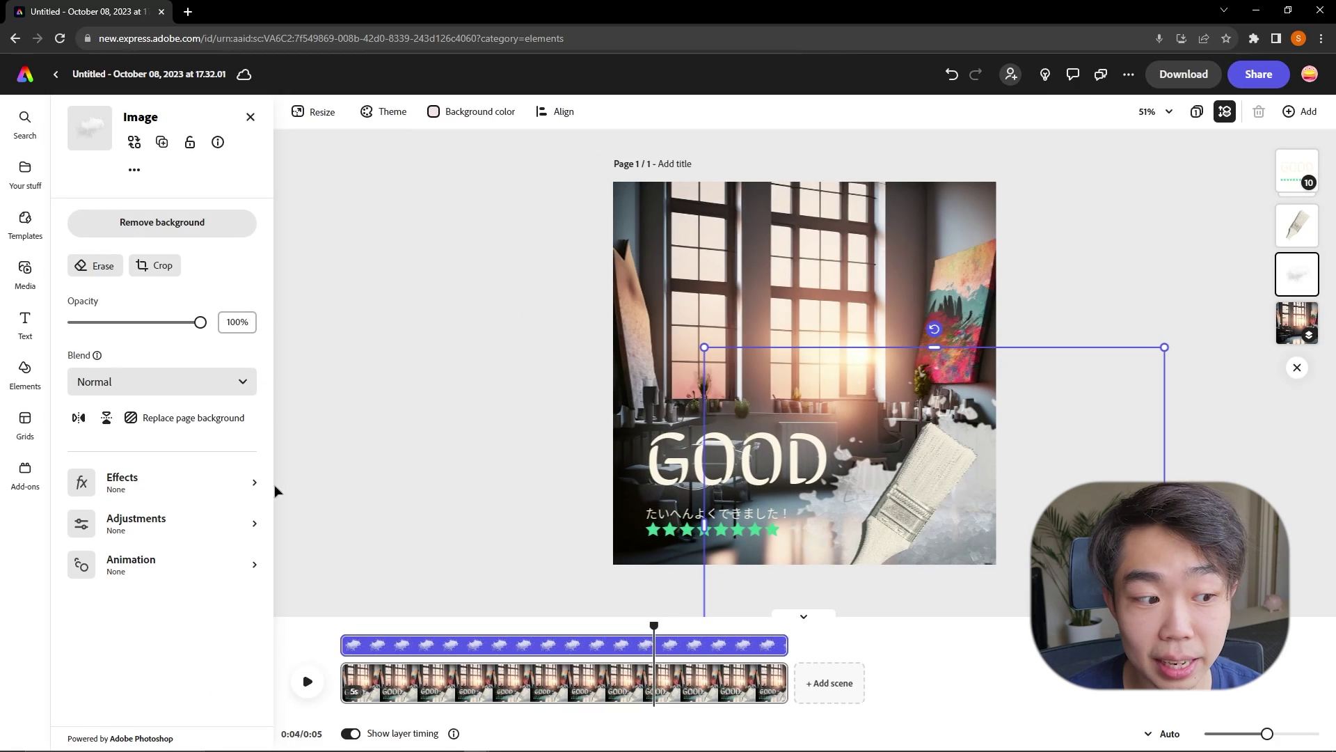
# Tint the splash with the pink-and-yellow Duotone effect and shift the paintbrush slightly left.
pyautogui.click(201, 480)
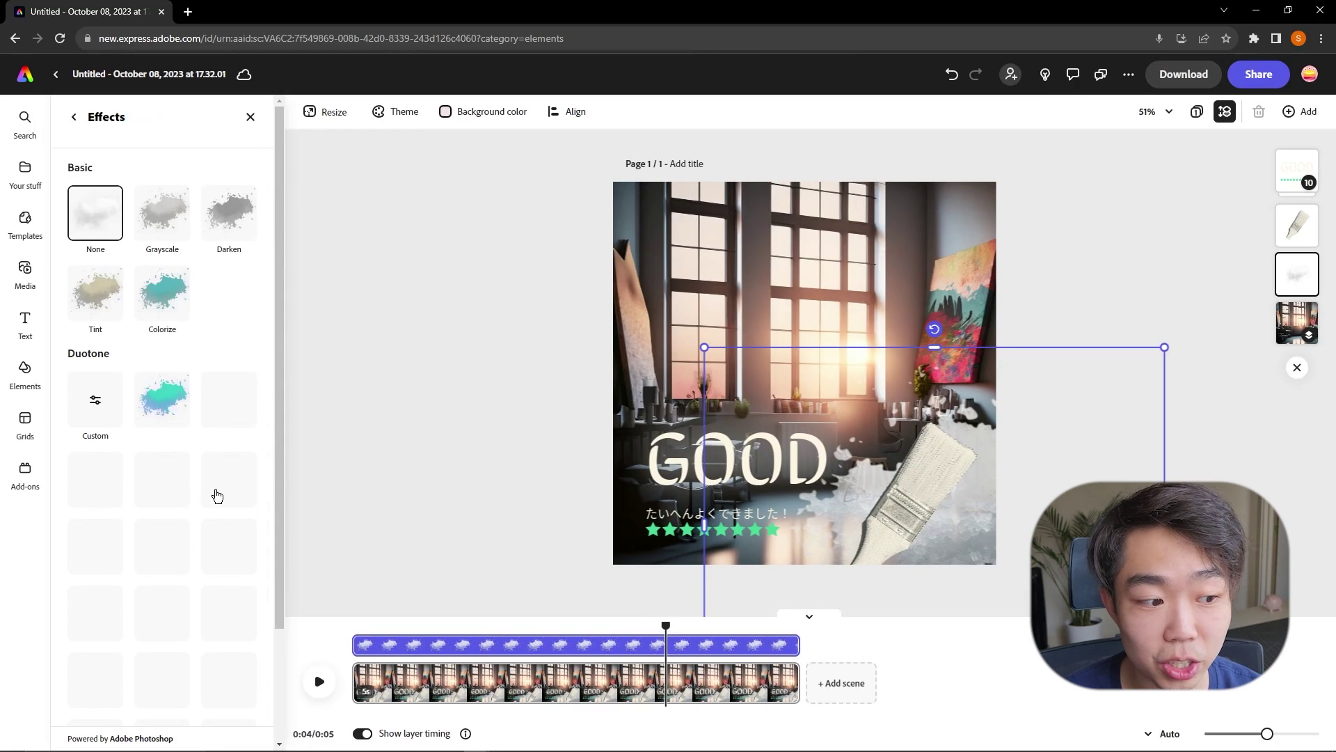
pyautogui.click(97, 479)
pyautogui.click(161, 479)
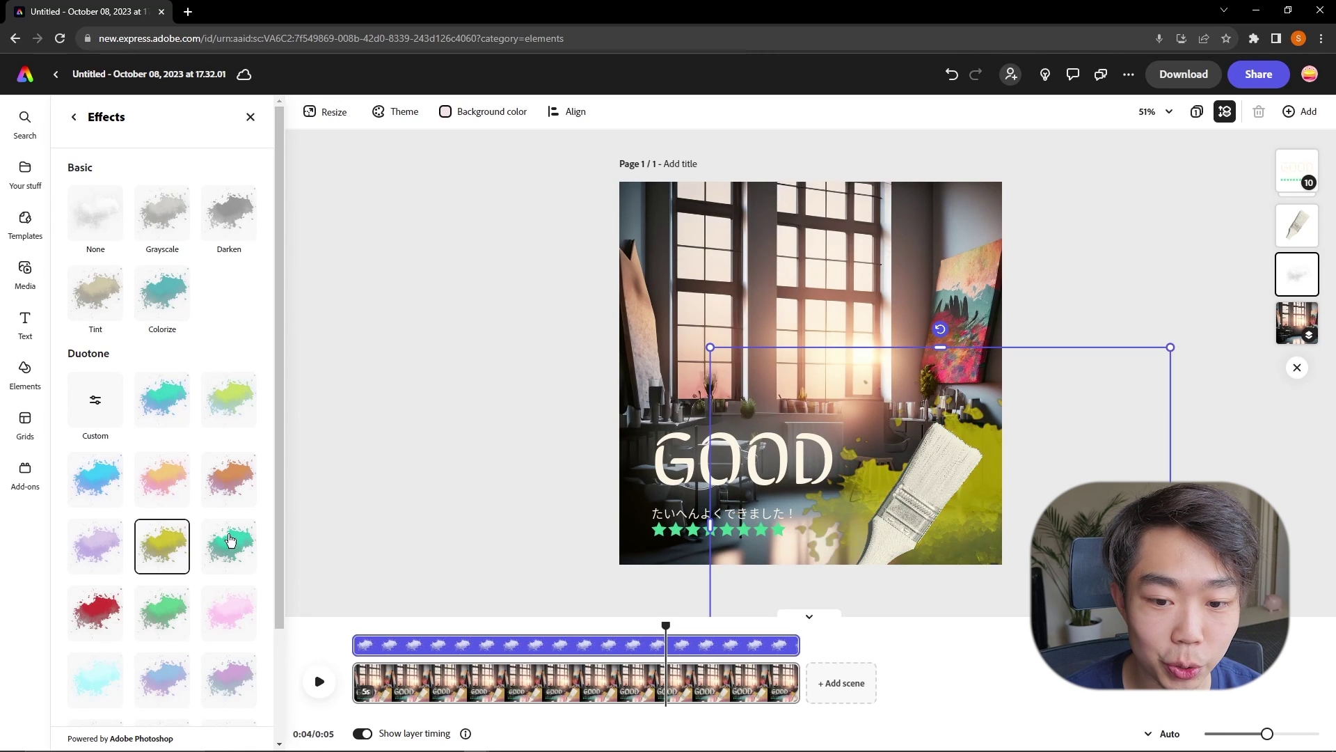
pyautogui.click(1128, 281)
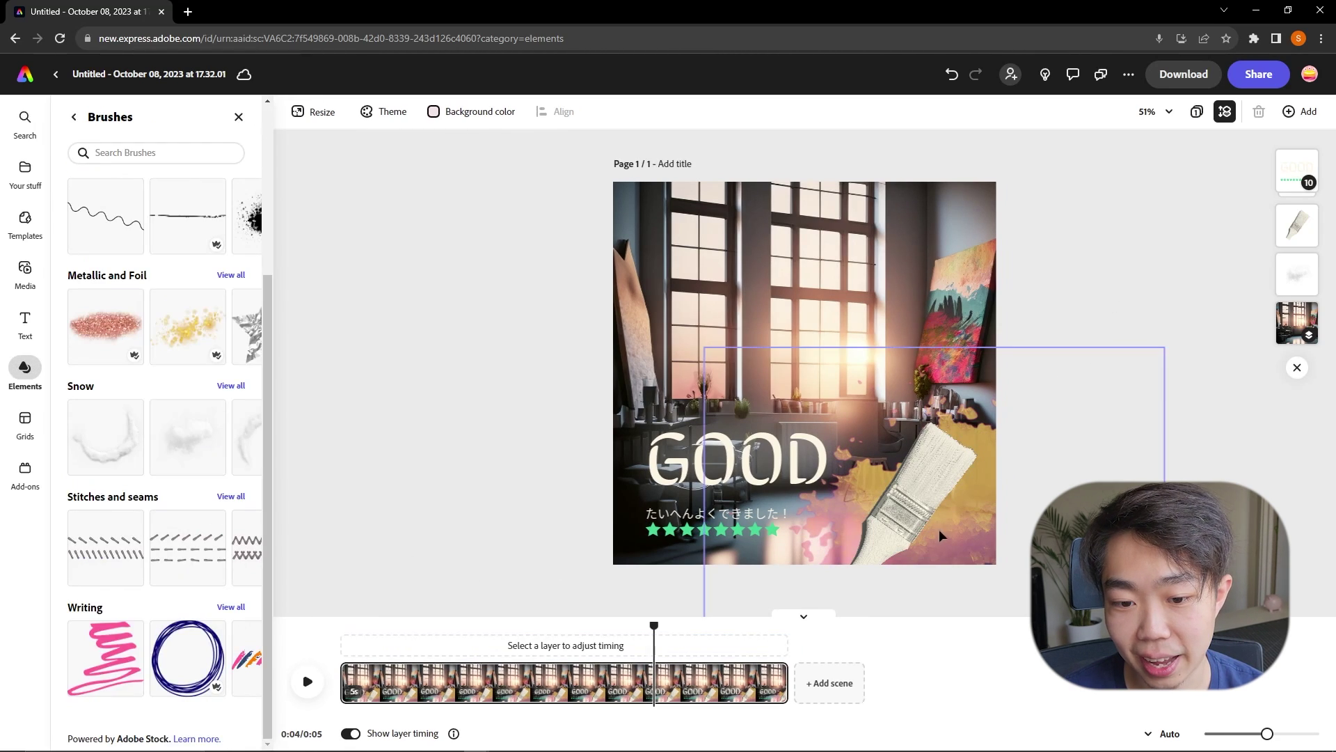
pyautogui.click(960, 549)
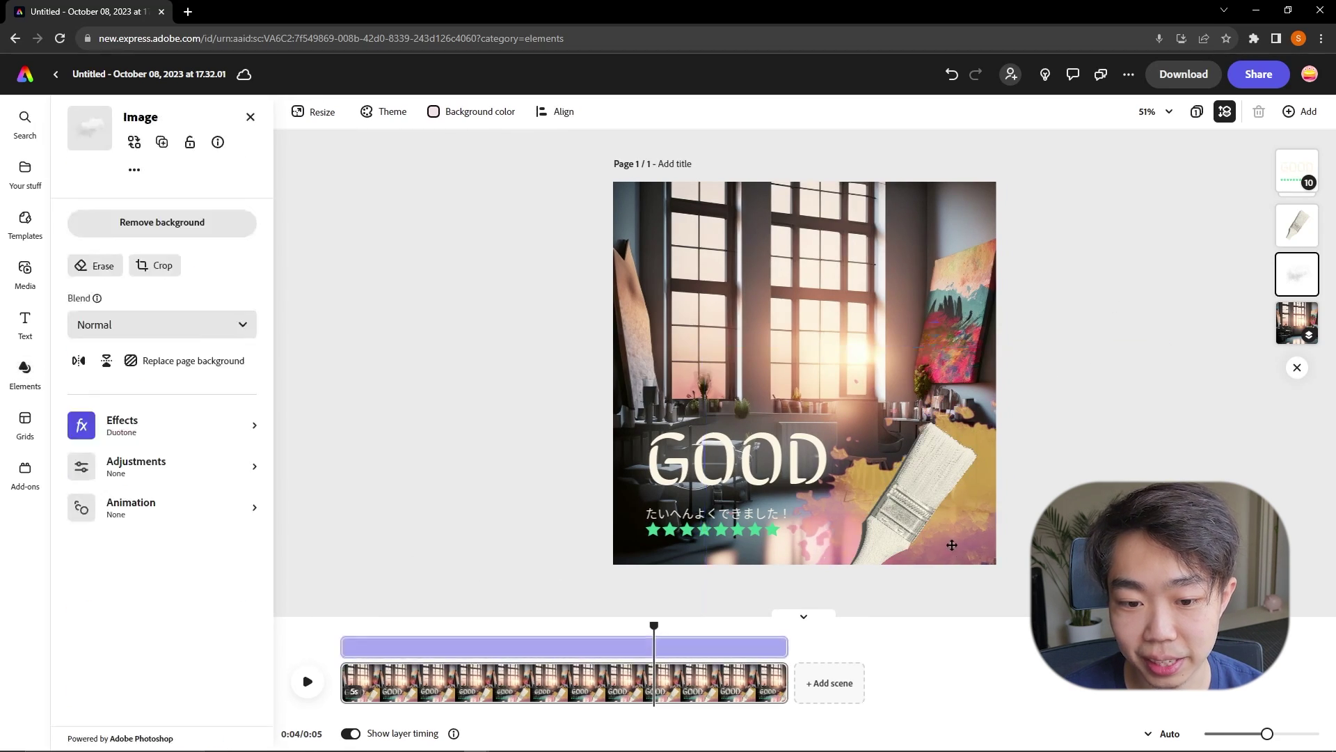
pyautogui.click(1139, 251)
pyautogui.moveTo(936, 480)
pyautogui.mouseDown()
pyautogui.moveTo(897, 491)
pyautogui.moveTo(892, 471)
pyautogui.mouseUp()
pyautogui.click(1212, 191)
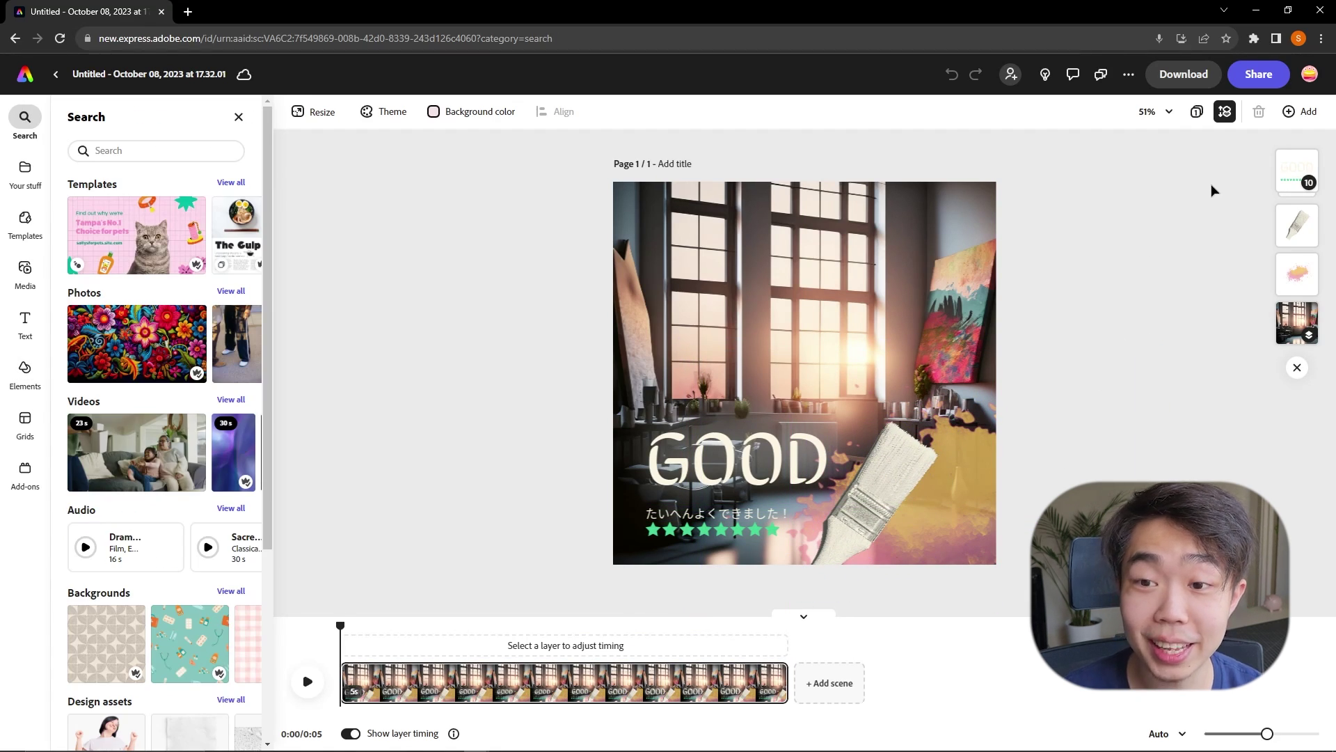
# Keep the download format as MP4 at Source size, then bring up the Share panel.
pyautogui.click(1190, 84)
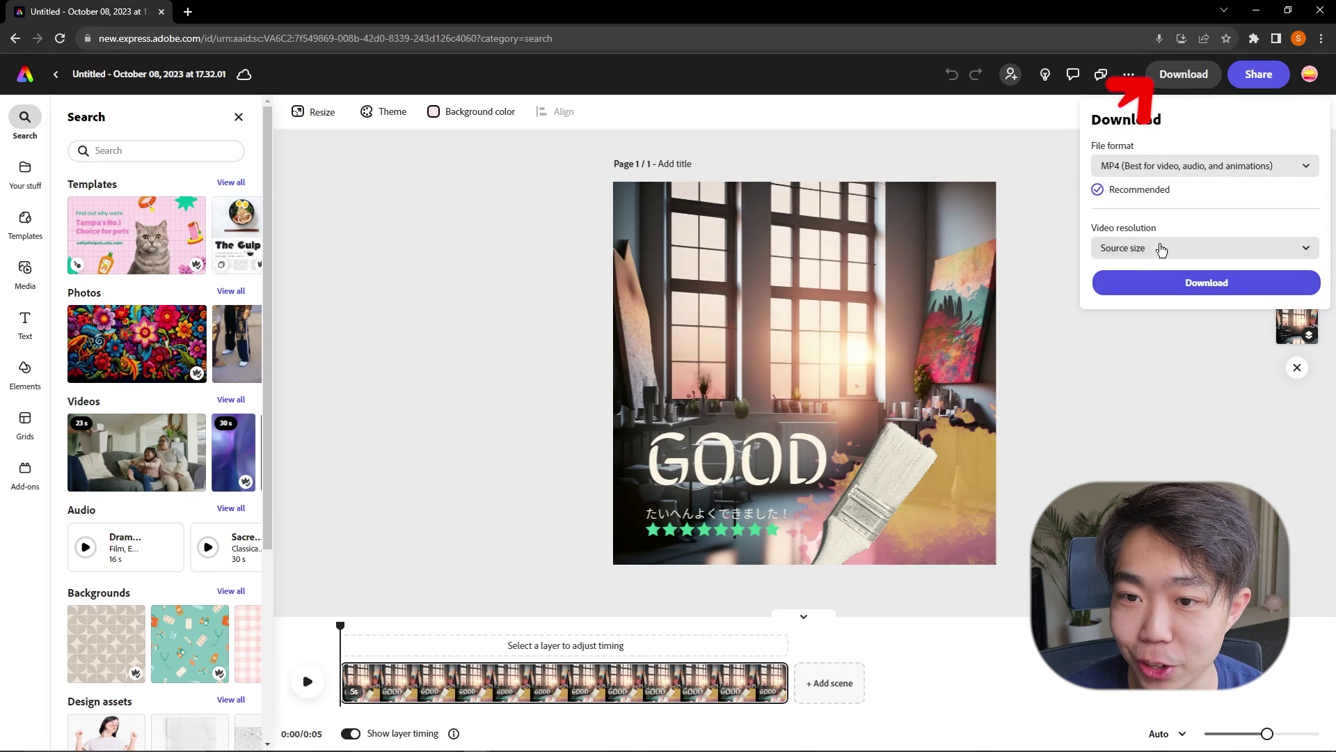
pyautogui.click(1306, 172)
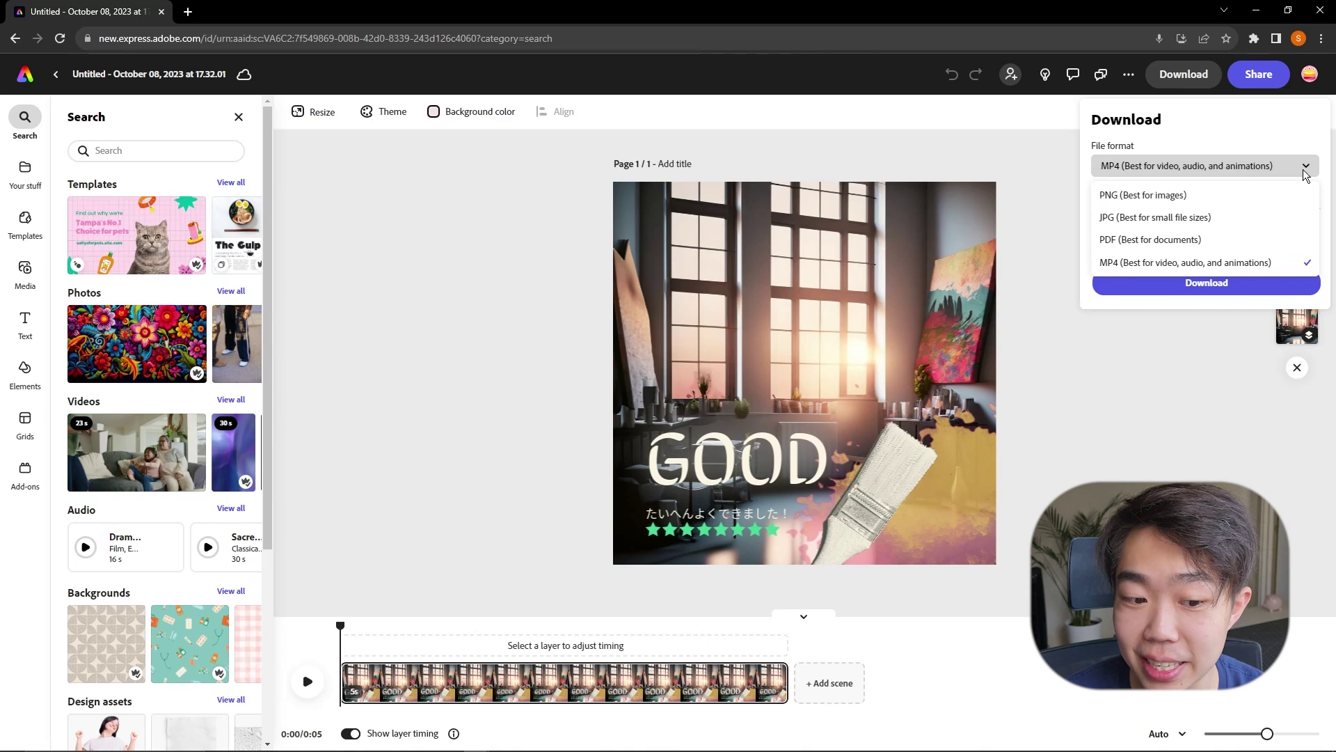
pyautogui.click(1304, 171)
pyautogui.click(1298, 165)
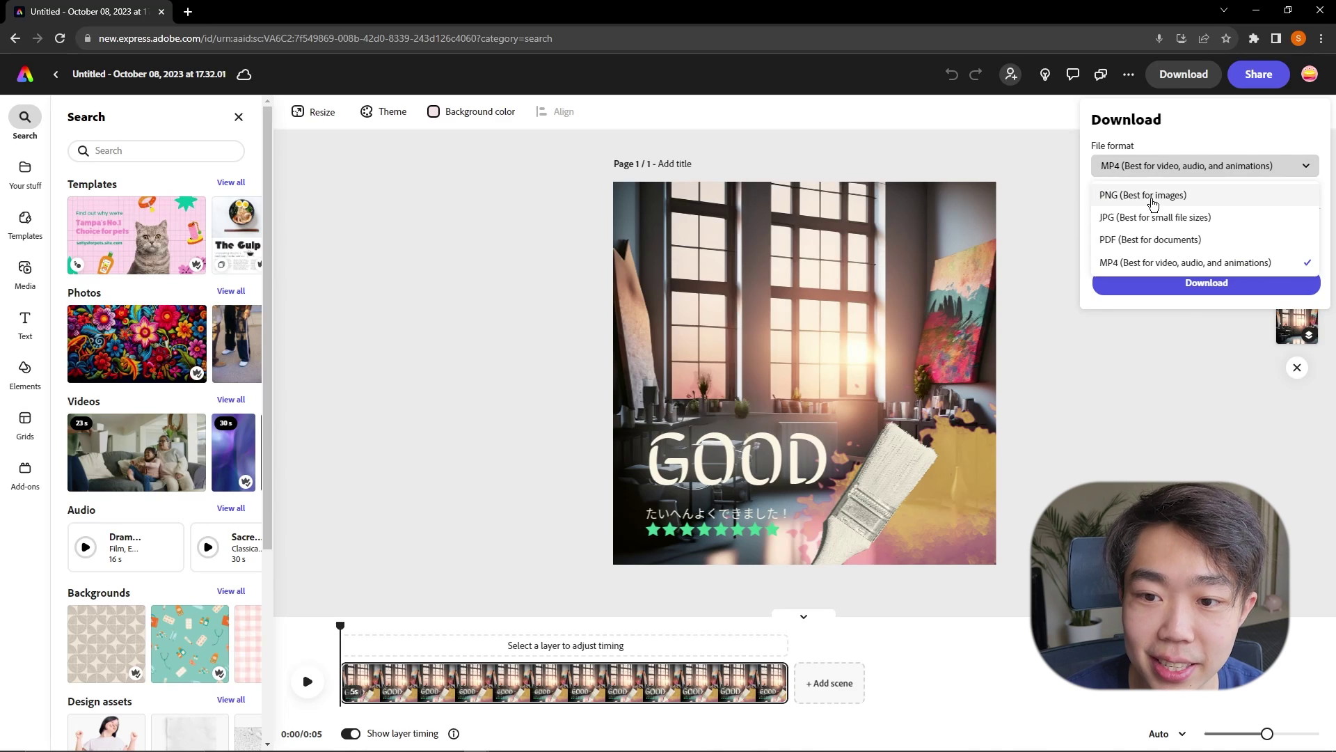
pyautogui.click(1200, 115)
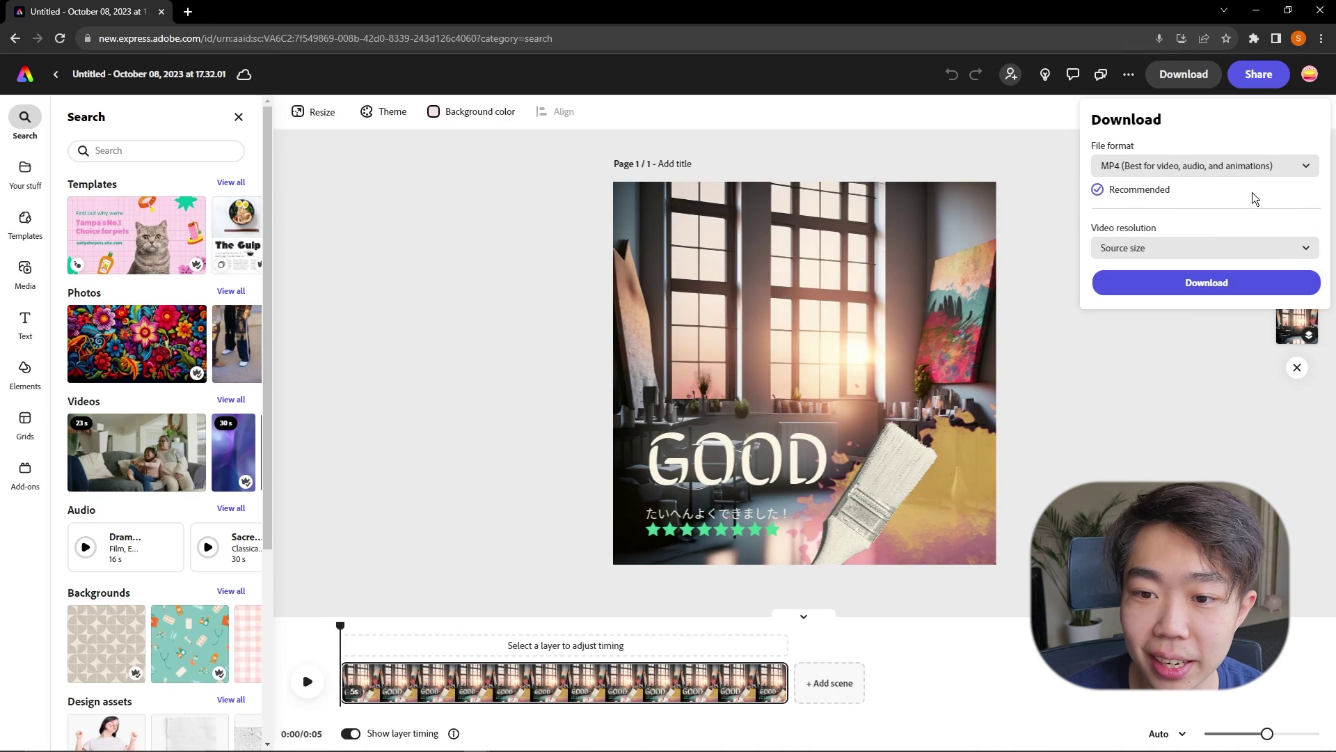
pyautogui.click(1290, 169)
pyautogui.click(1299, 127)
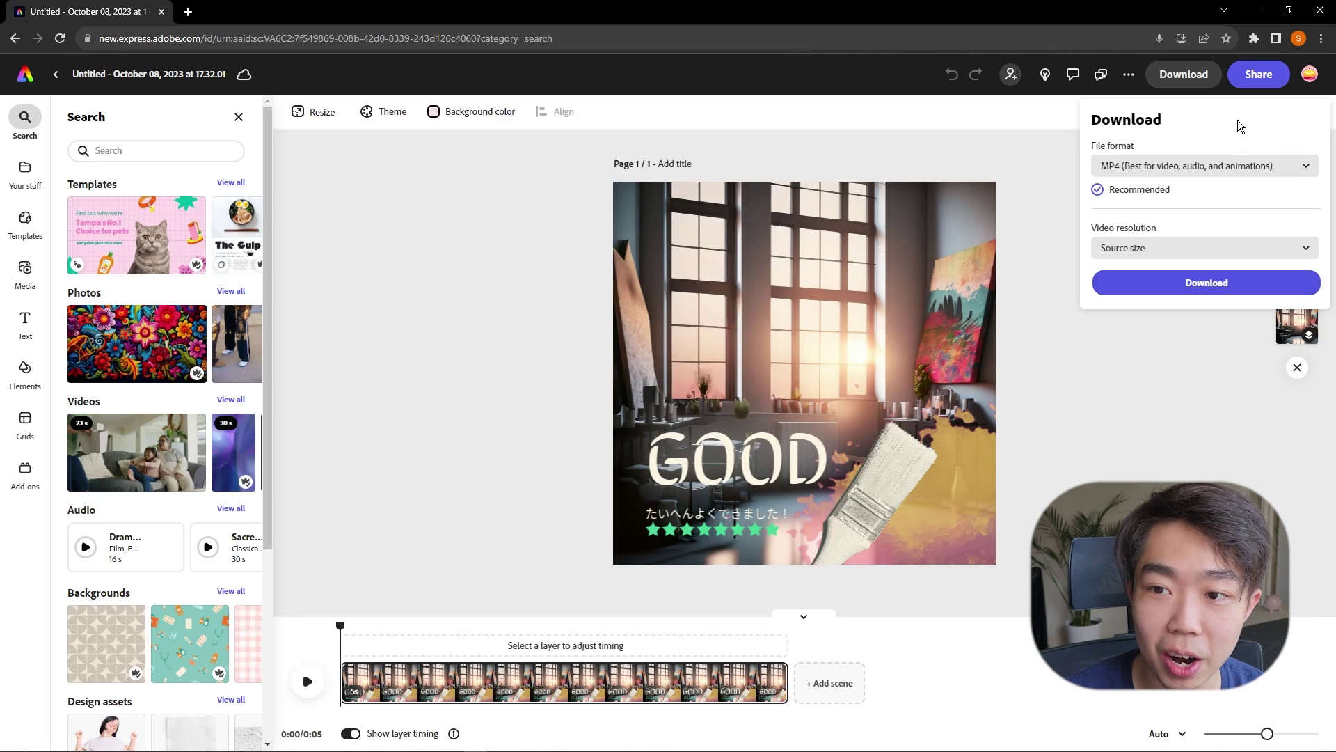
pyautogui.click(1257, 73)
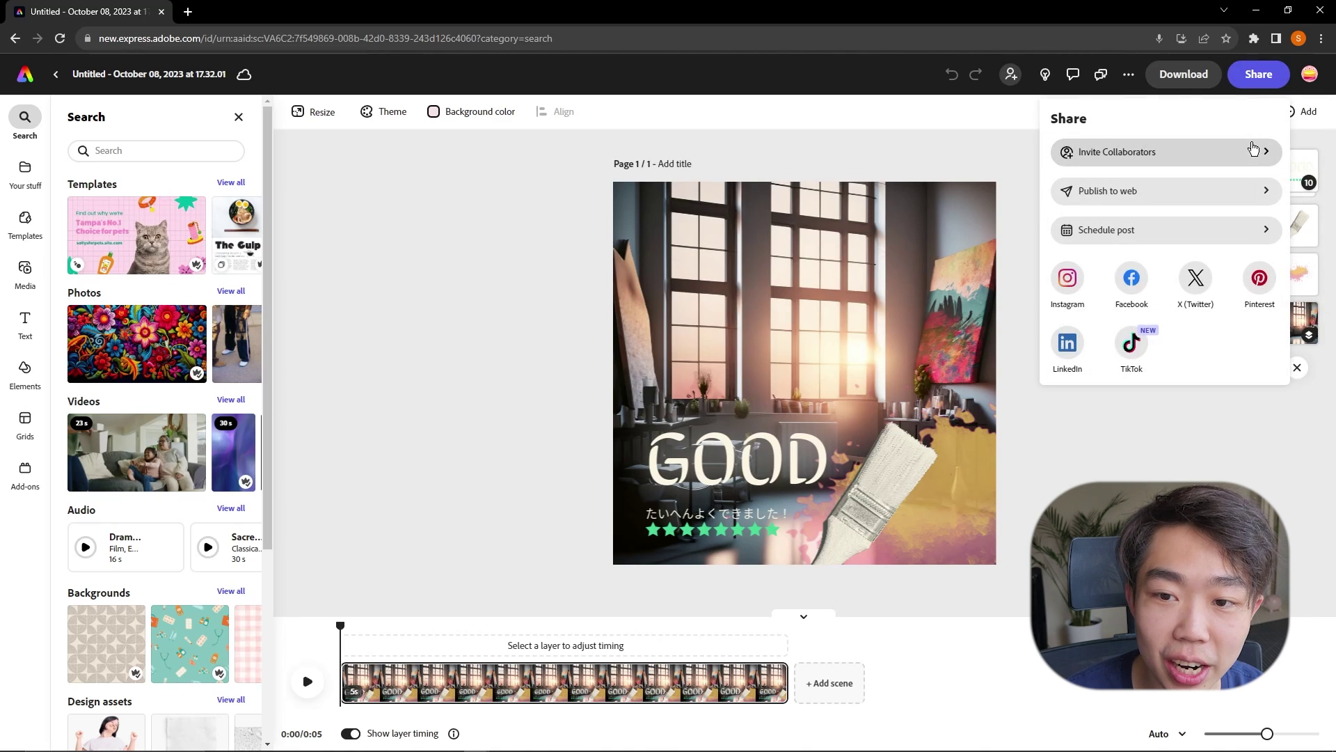